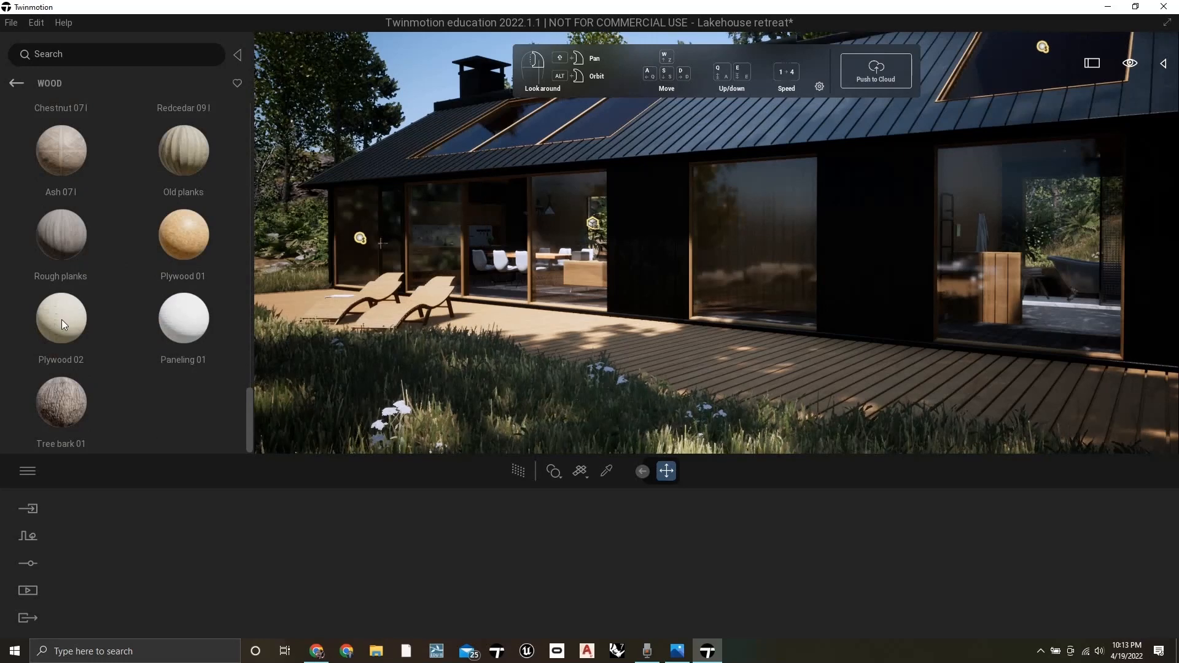
Step: Apply the Paneling 01 wood material to the house's dark exterior walls and roof
left_click_drag(62, 319, 90, 314)
left_click_drag(168, 318, 896, 283)
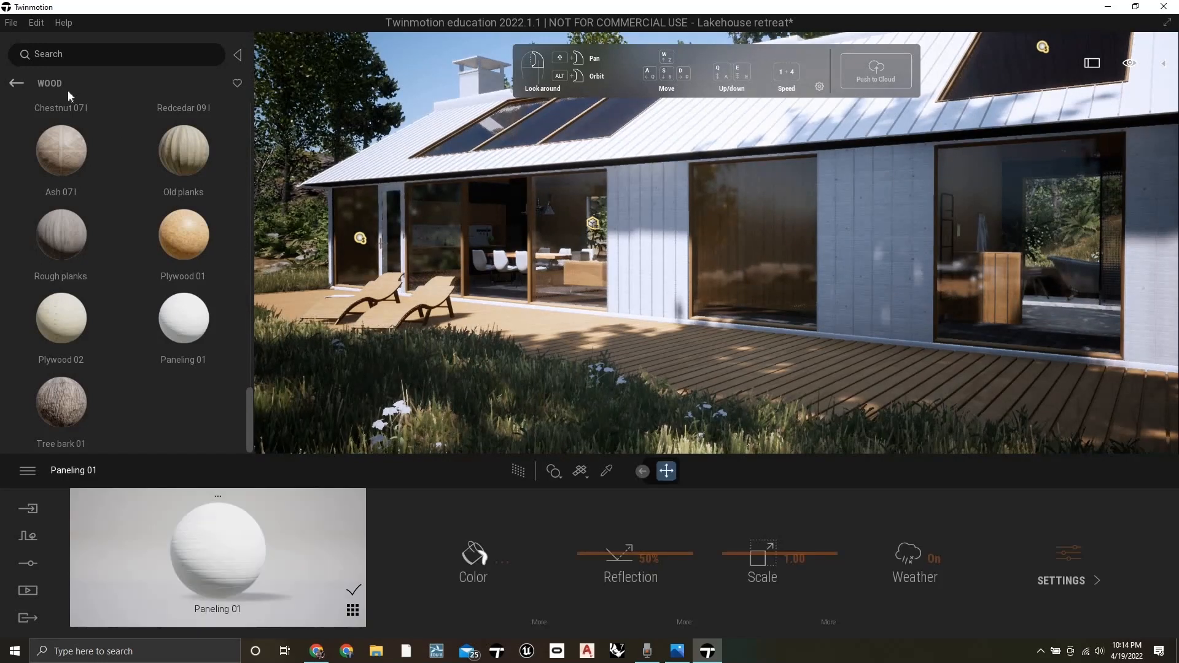
left_click(24, 79)
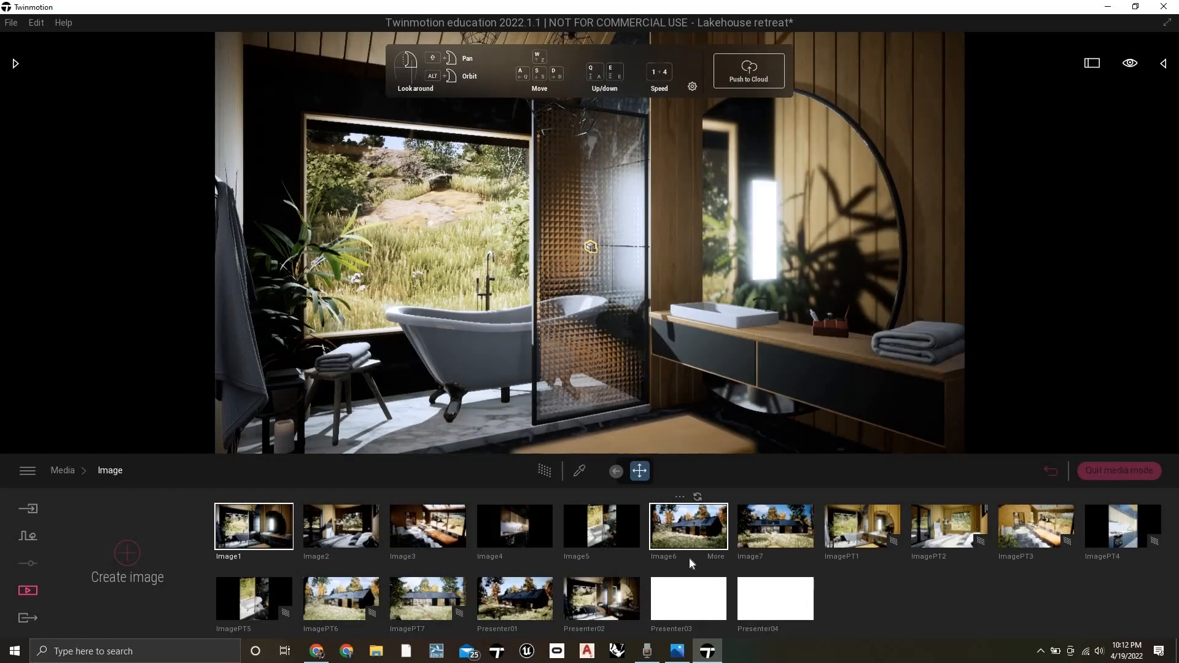
Step: Display the saved bedroom view Image2
left_click(331, 539)
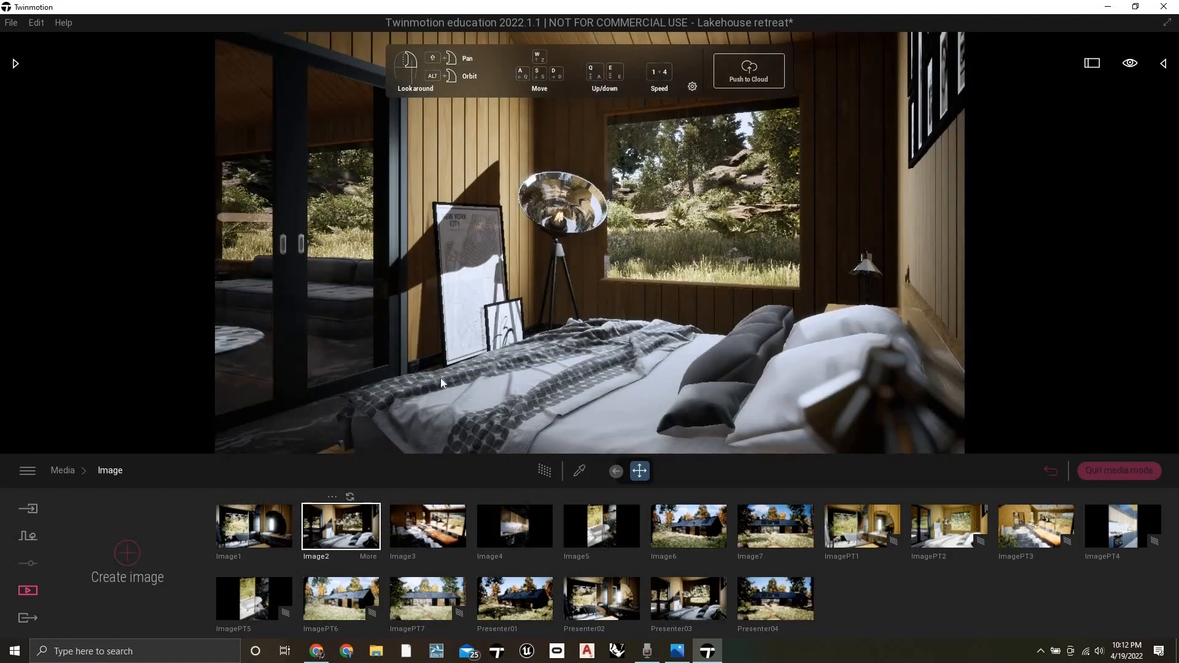
mouse_move(425, 596)
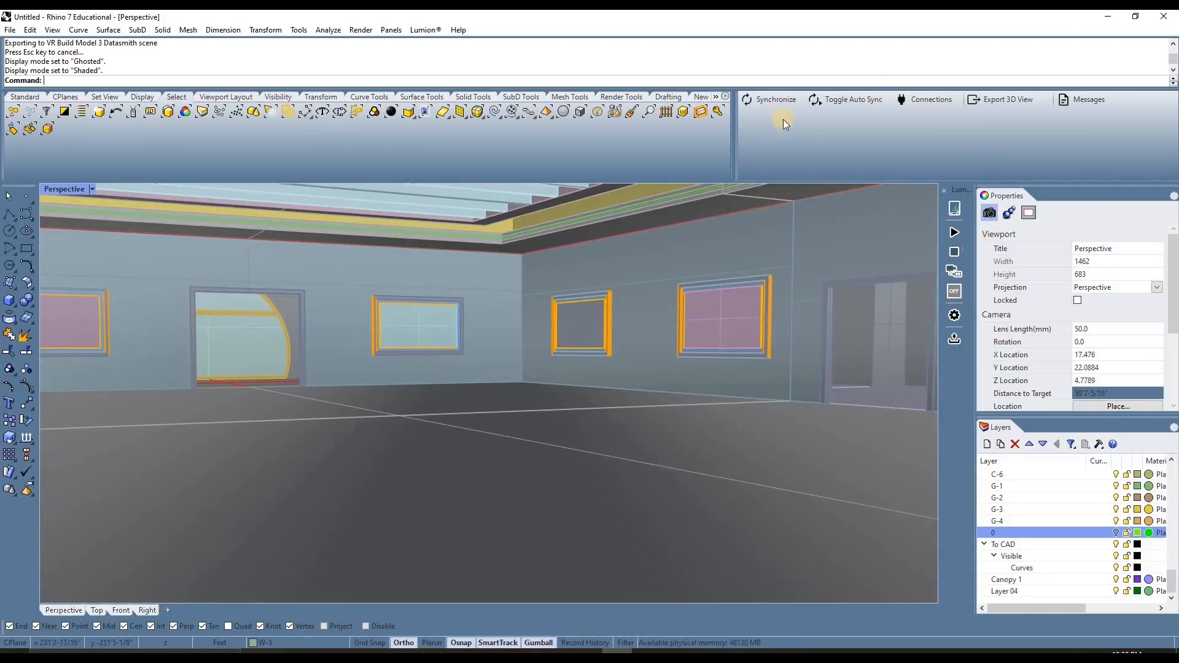
Step: Synchronize the Rhino model through Datasmith Direct Link, then import VR_Build_Model_3 into Twinmotion with Collapse by material
left_click(798, 104)
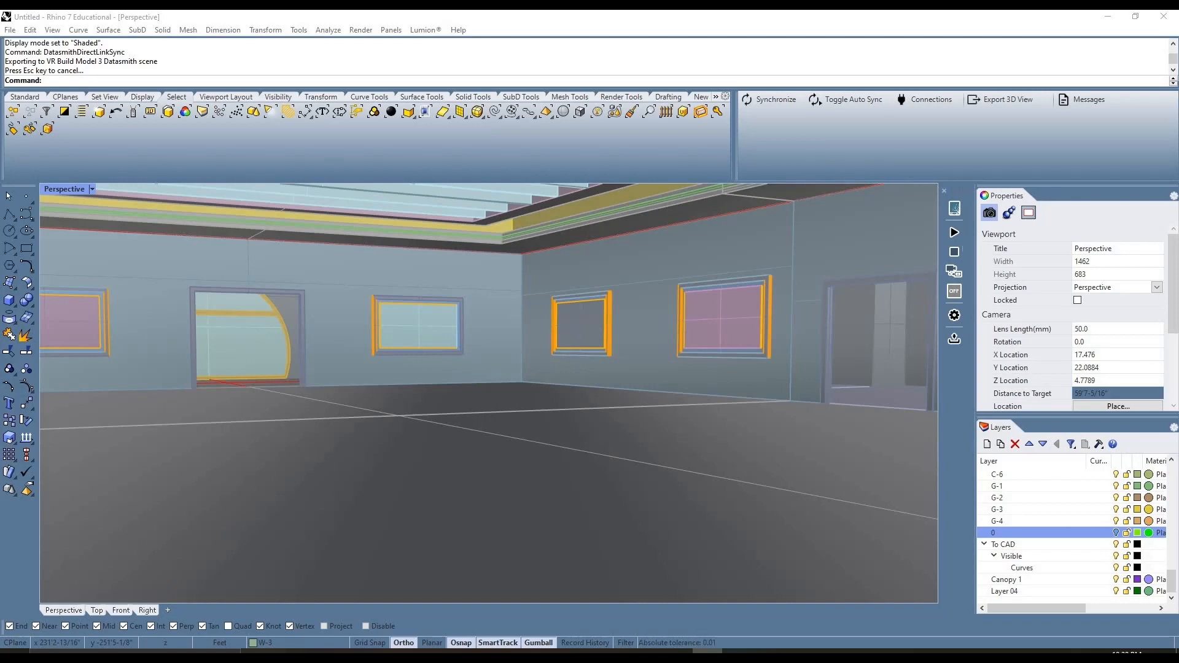
key("alt+Tab")
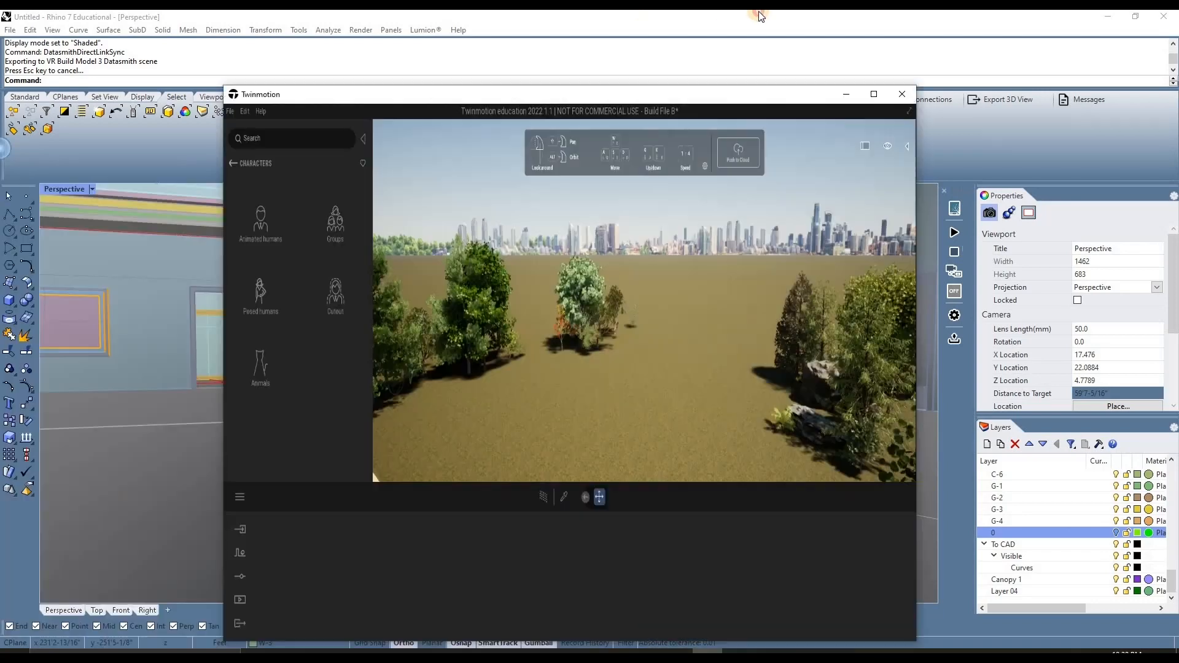
left_click(23, 95)
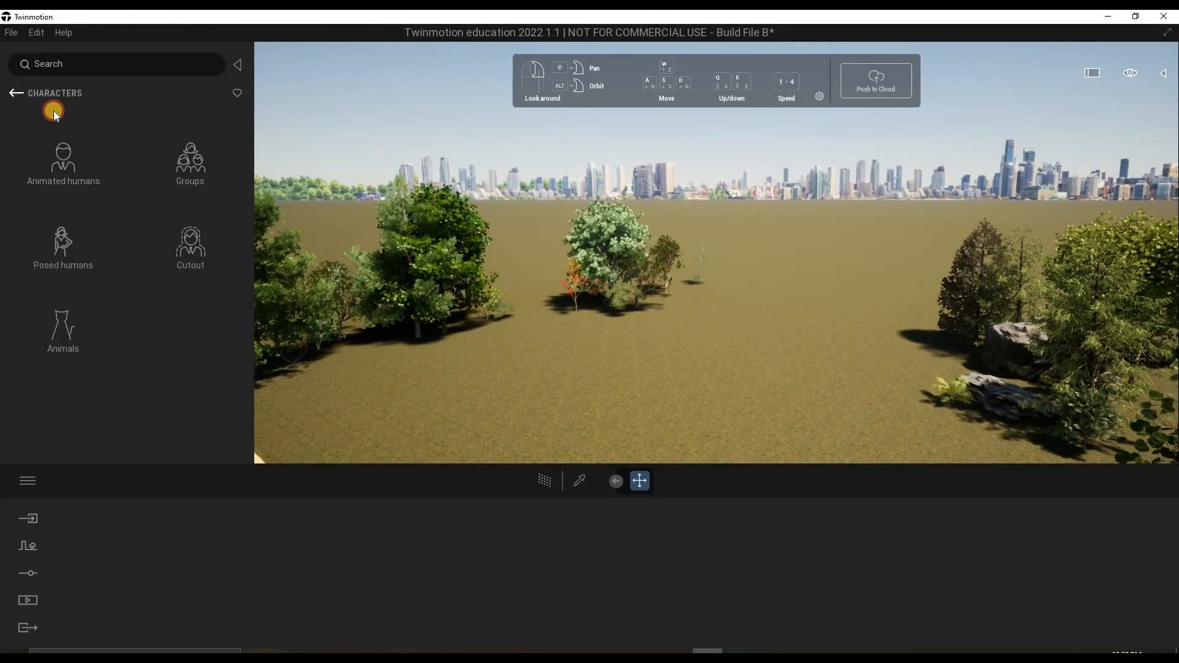
left_click(27, 515)
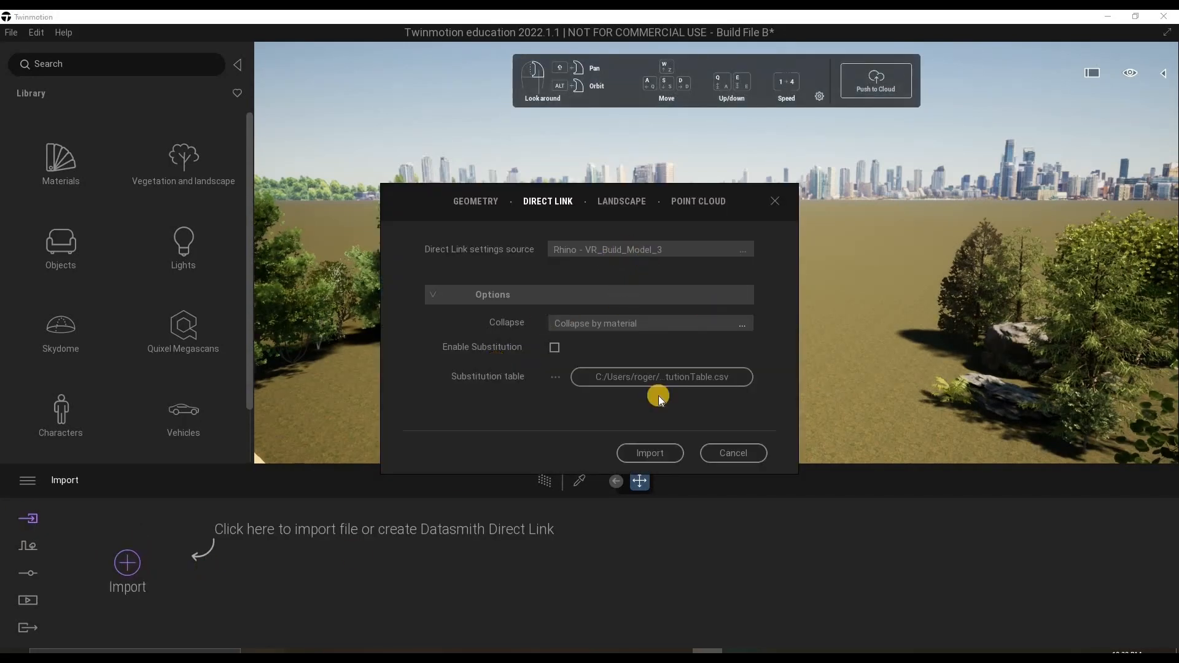
left_click(652, 454)
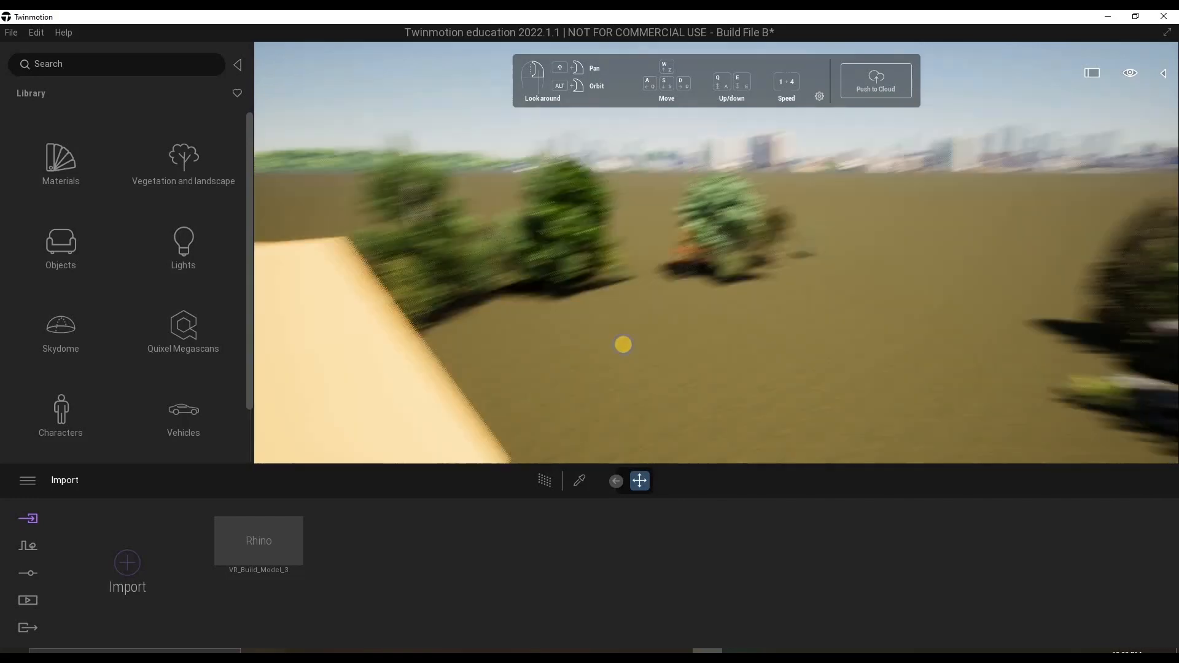
Step: Apply the Poured concrete 03 material to the floor of the imported gallery
right_click_drag(623, 344, 645, 290)
scroll(621, 347, "up", 5)
scroll(648, 283, "up", 3)
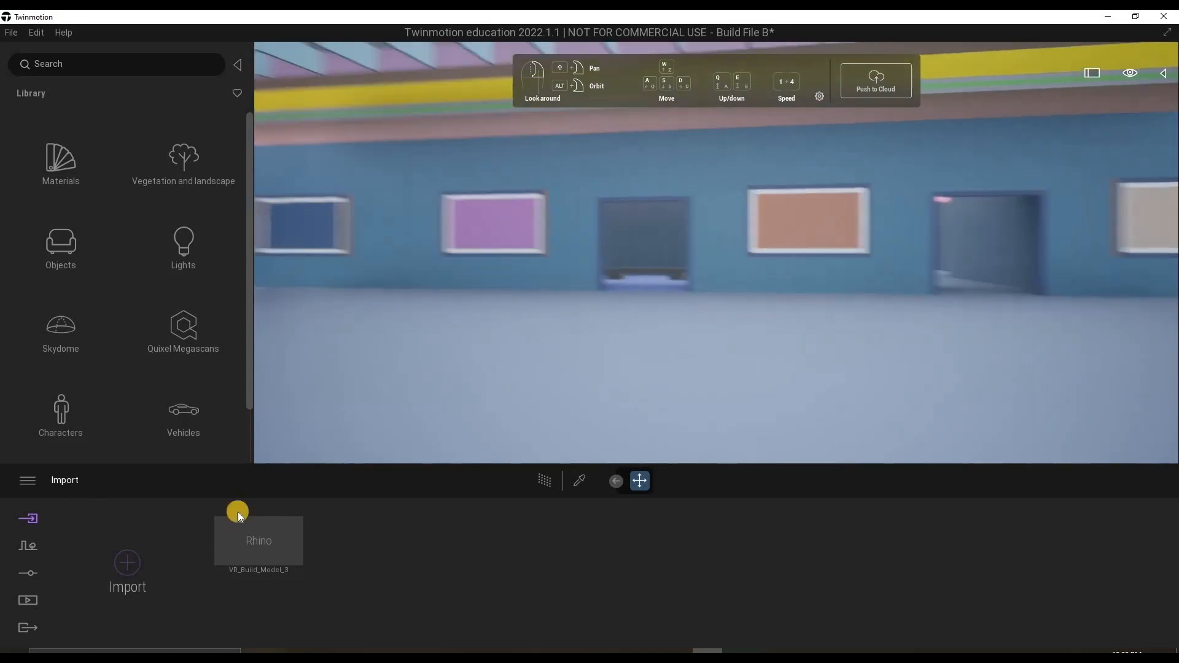
left_click(106, 185)
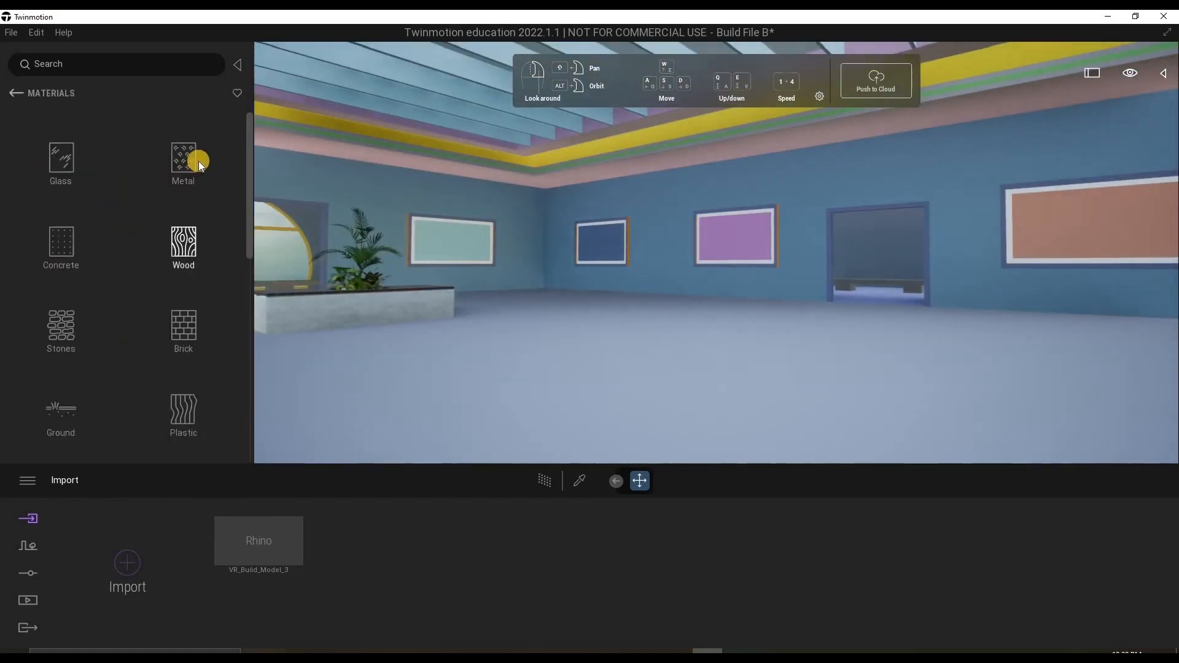
left_click(59, 243)
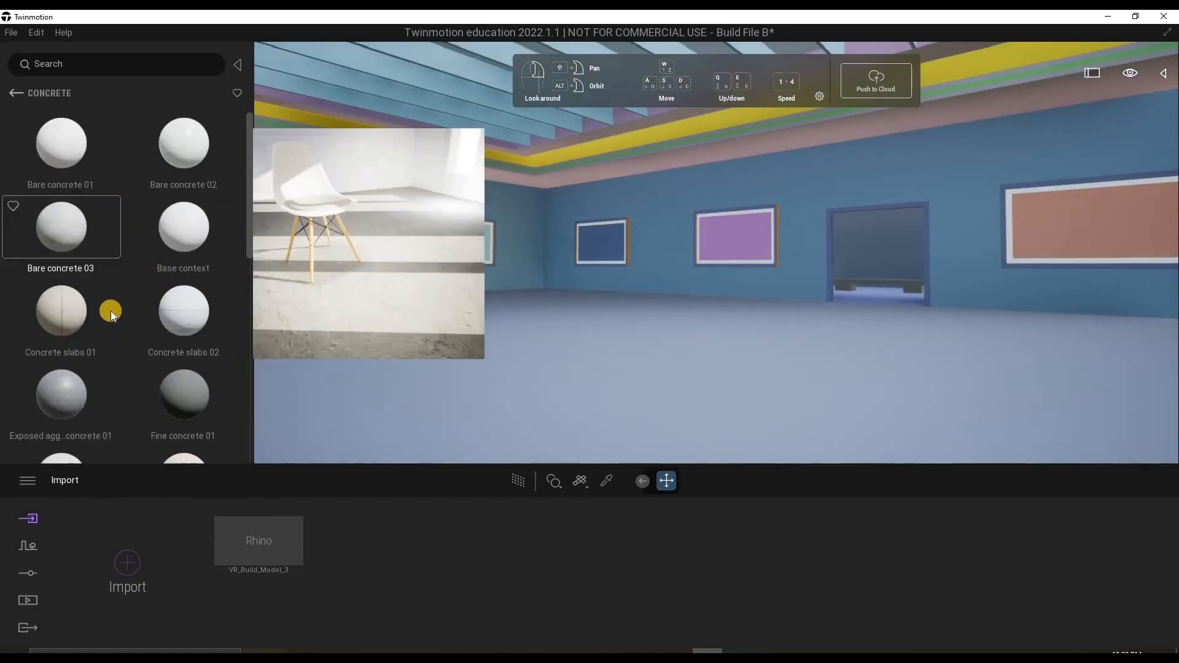
scroll(92, 323, "down", 10)
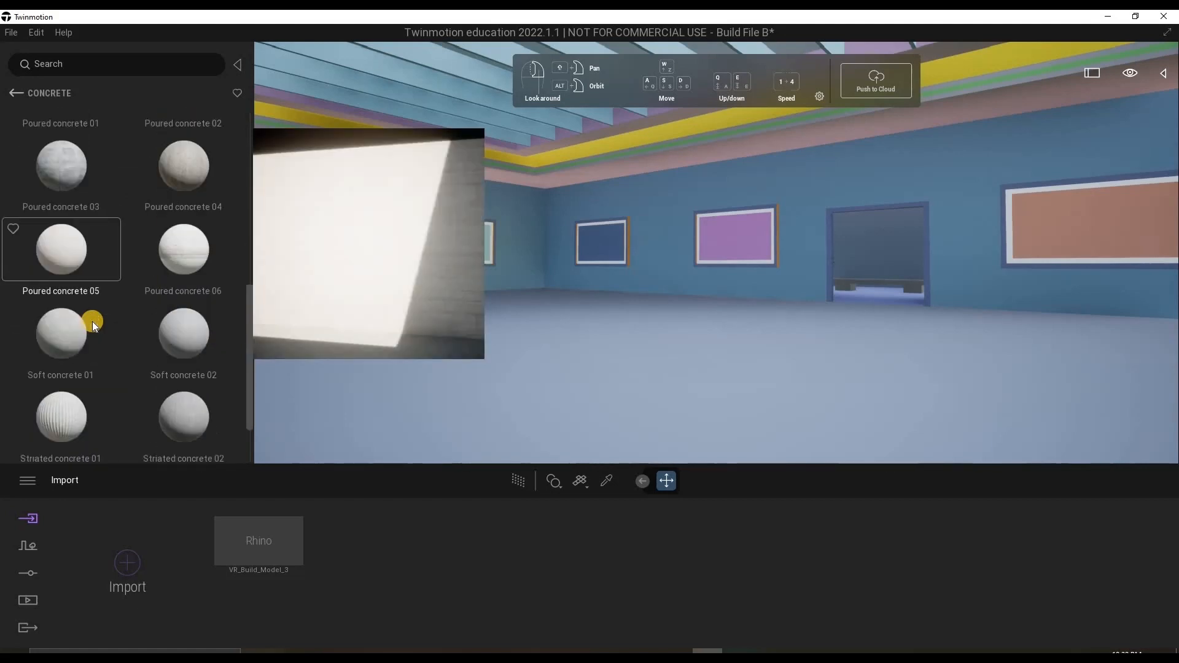
scroll(67, 224, "up", 3)
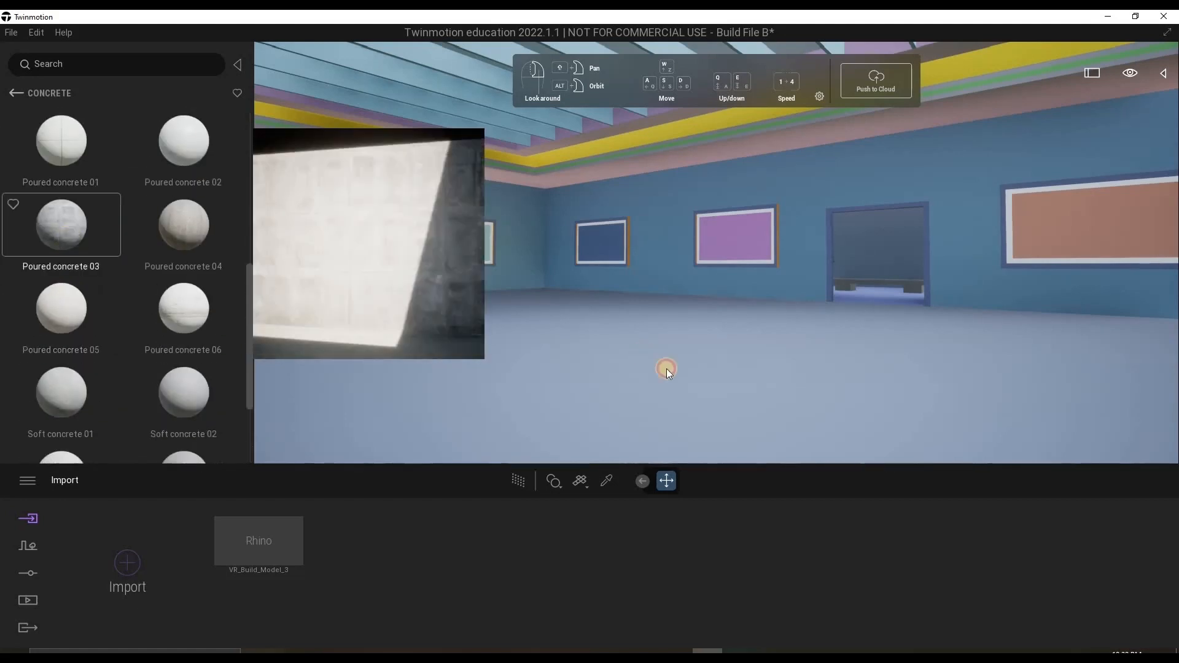
left_click_drag(653, 374, 651, 378)
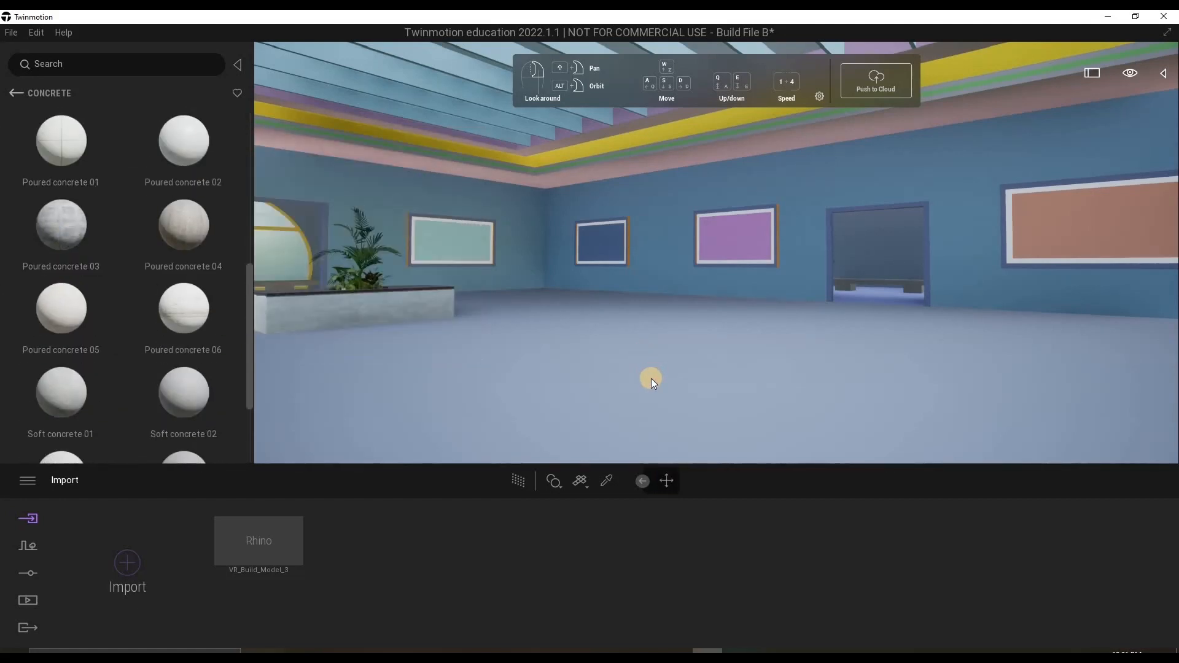
mouse_move(647, 390)
right_mouse_down()
mouse_move(635, 363)
mouse_move(642, 385)
right_mouse_up()
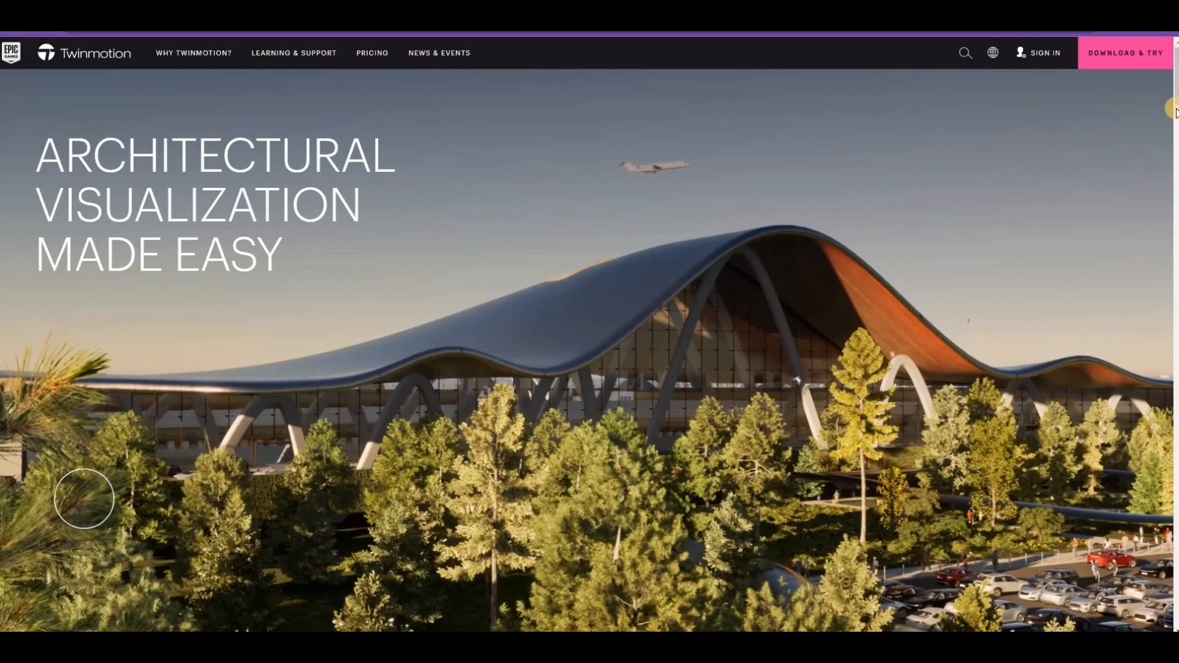
Step: Switch to the Twinmotion website and open the Datasmith Exporter for Rhino download page from its plugins list
left_click_drag(1176, 95, 1175, 615)
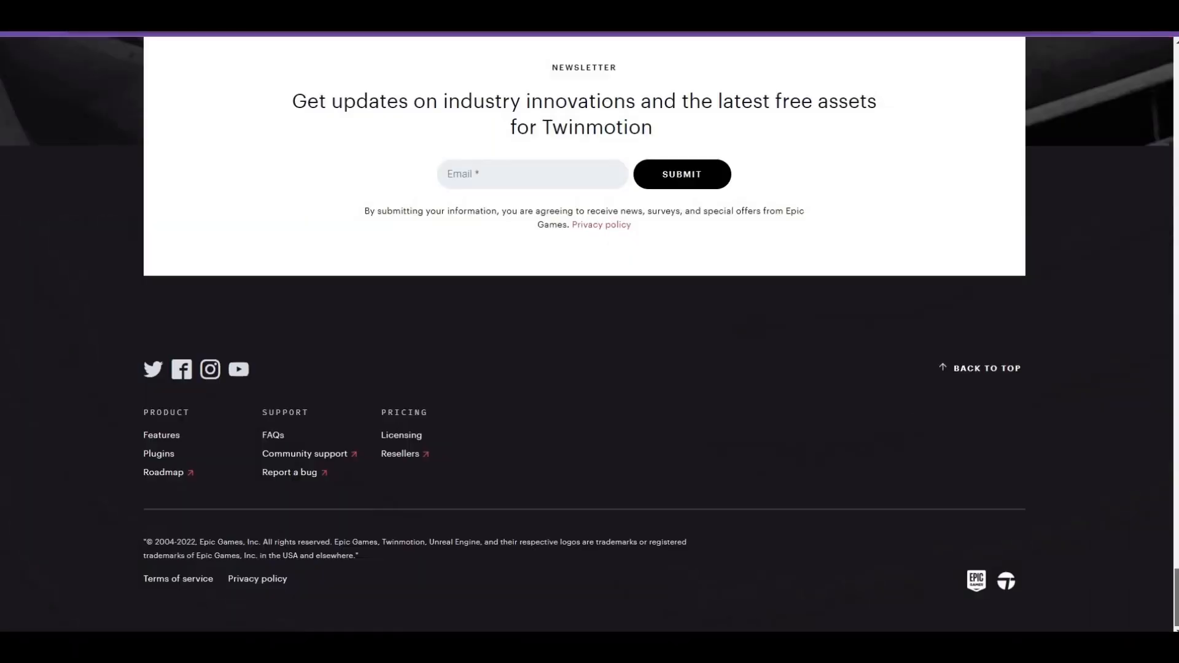
left_click(159, 458)
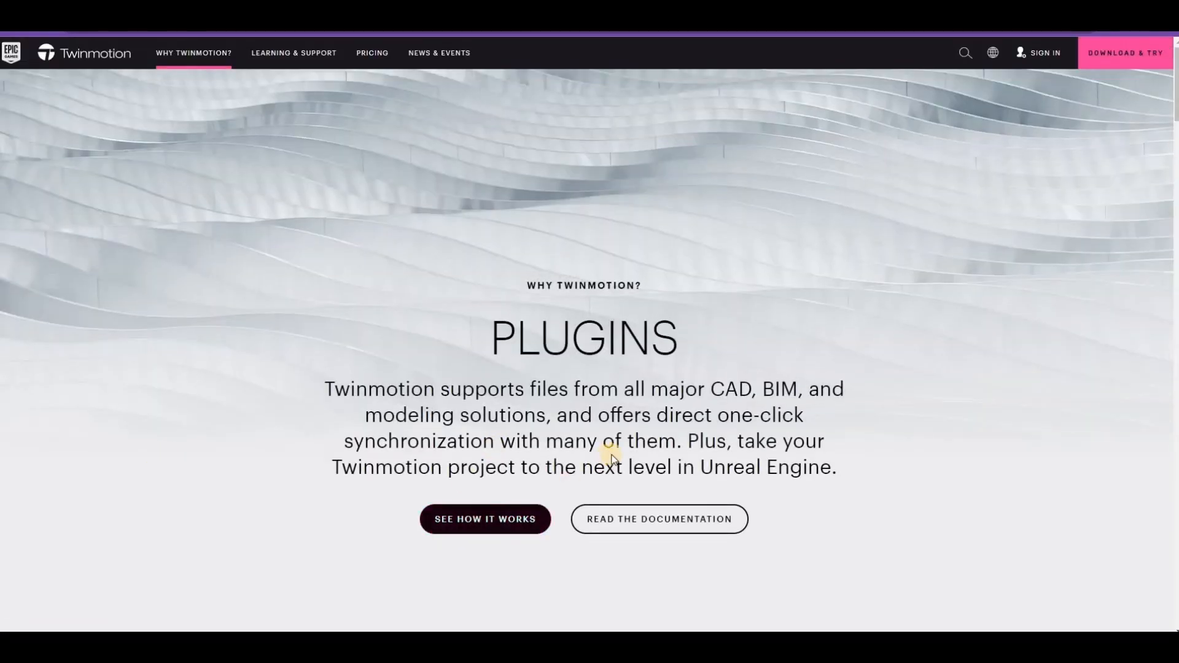
scroll(613, 458, "down", 12)
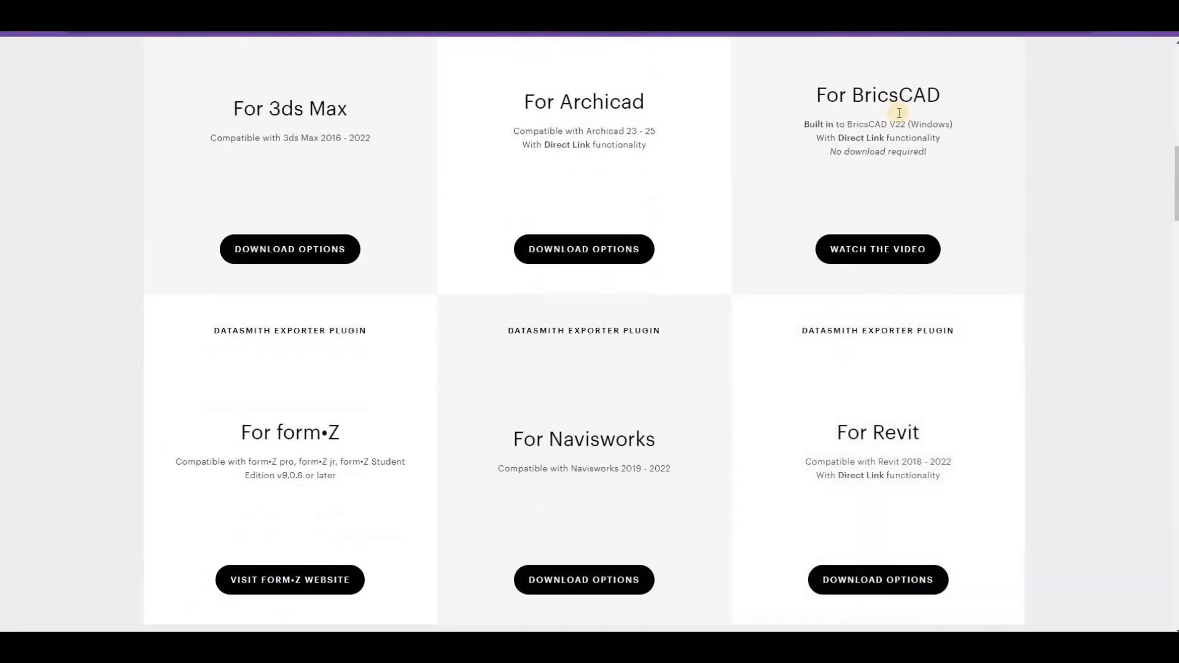
scroll(882, 592, "down", 7)
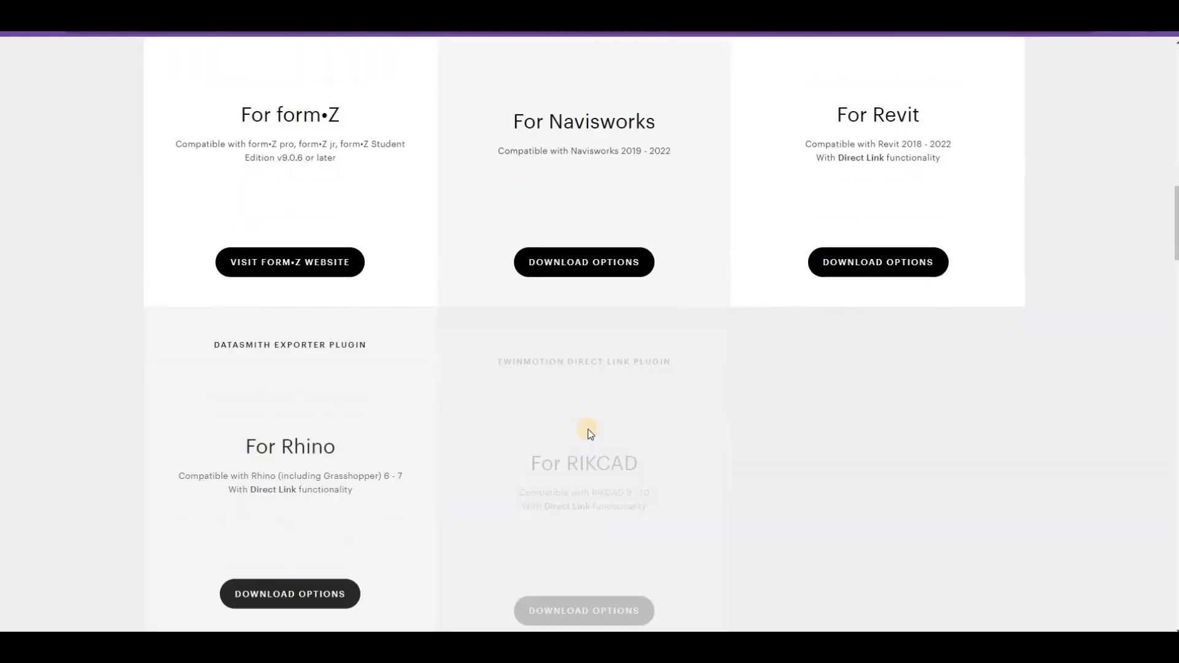
left_click(290, 477)
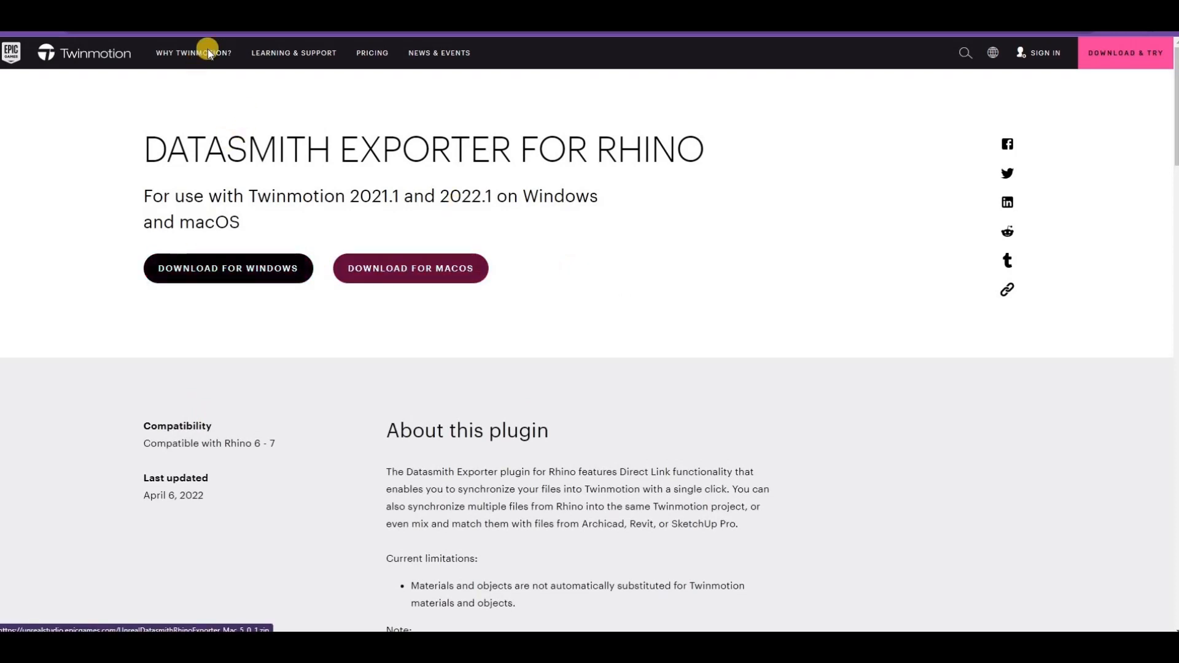
mouse_move(203, 52)
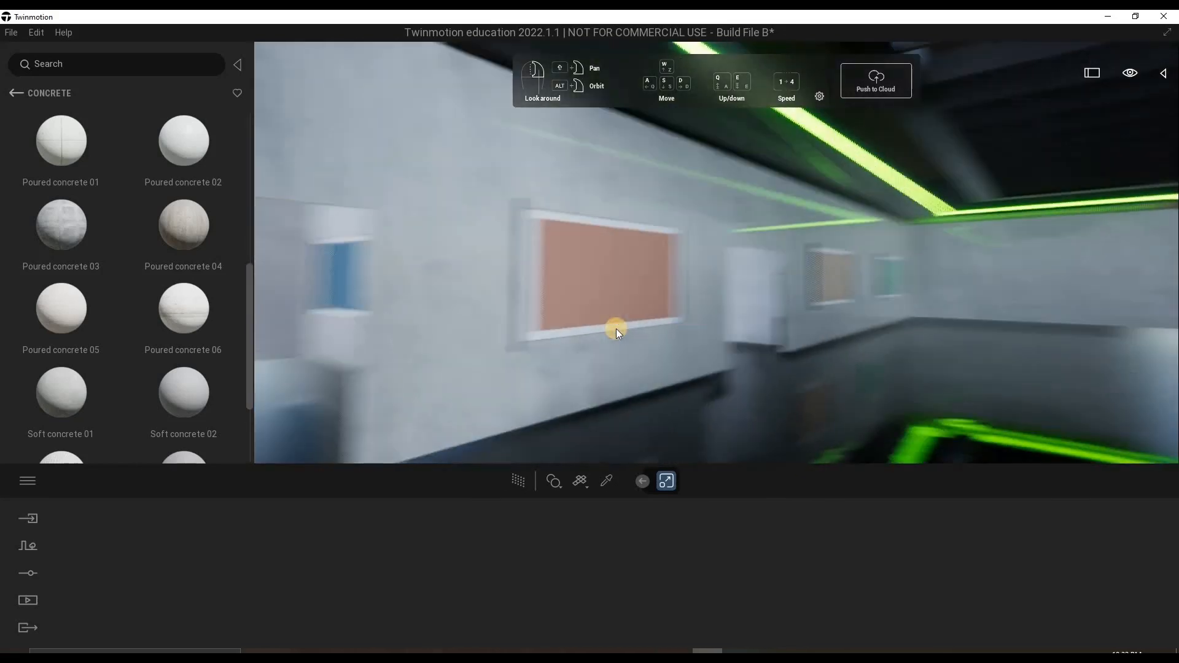
Step: Switch back to Twinmotion and examine the gallery interior, including its walls, round window and framed pictures
mouse_move(617, 330)
right_mouse_down()
mouse_move(645, 307)
mouse_move(458, 335)
mouse_move(500, 336)
right_mouse_up()
key("w")
key("w")
key("w")
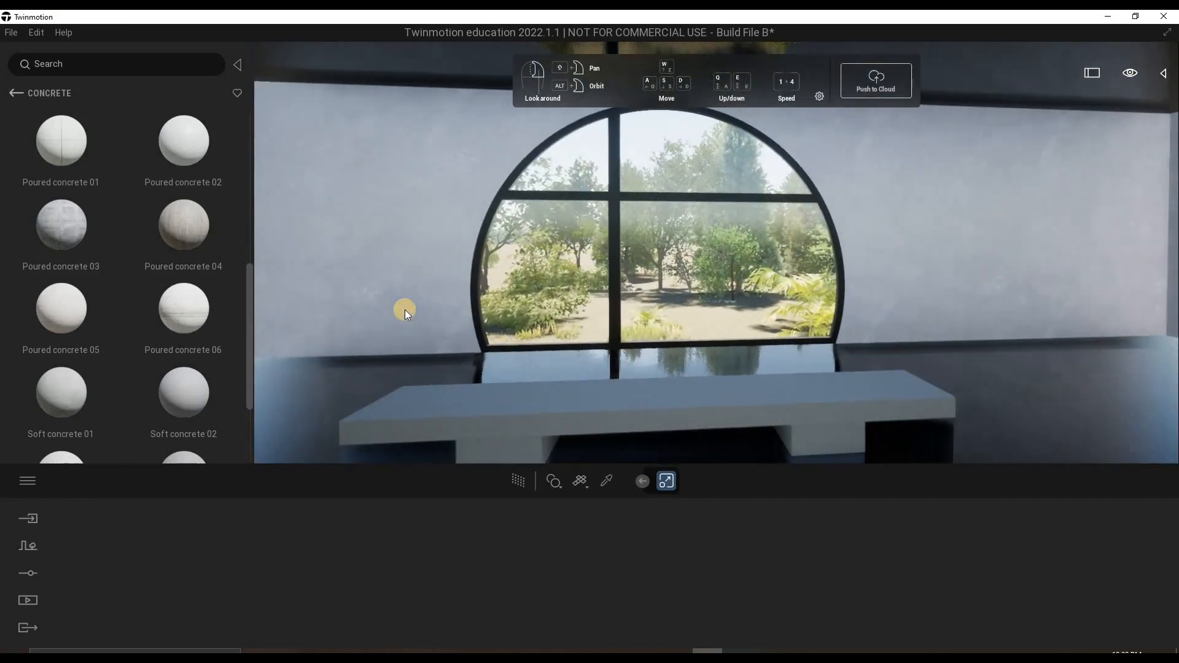
mouse_move(405, 310)
right_mouse_down()
mouse_move(575, 324)
mouse_move(535, 325)
right_mouse_up()
key("w")
key("w")
key("s")
key("s")
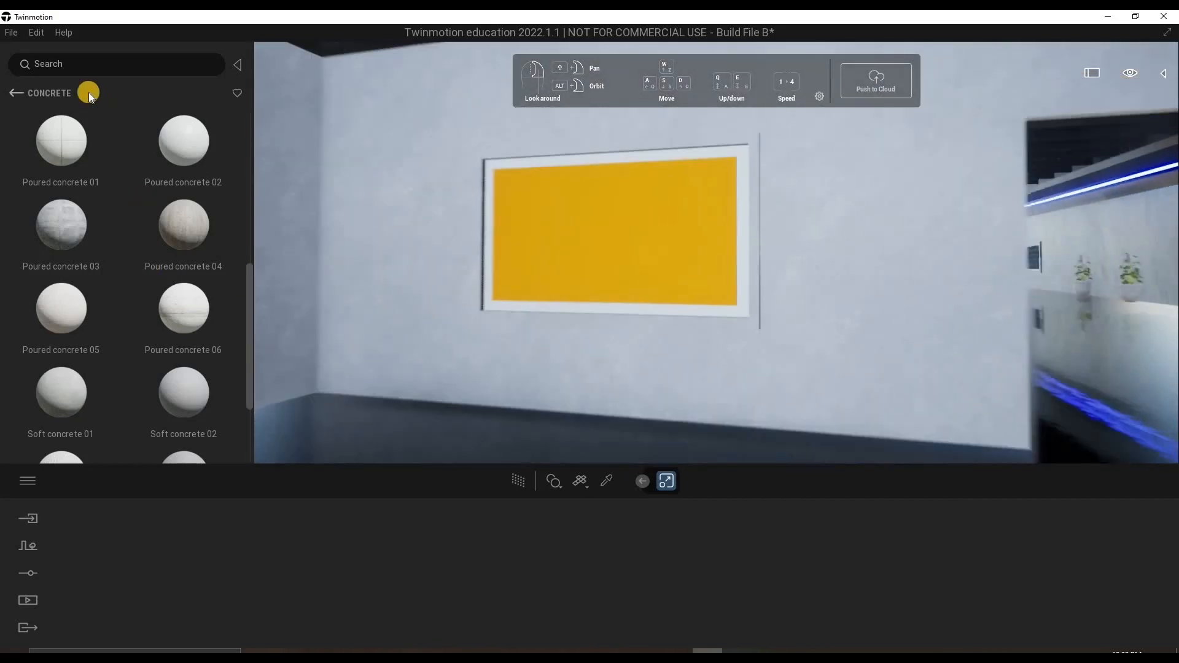
Step: Open the Stones category of the material library
left_click(14, 93)
left_click(64, 311)
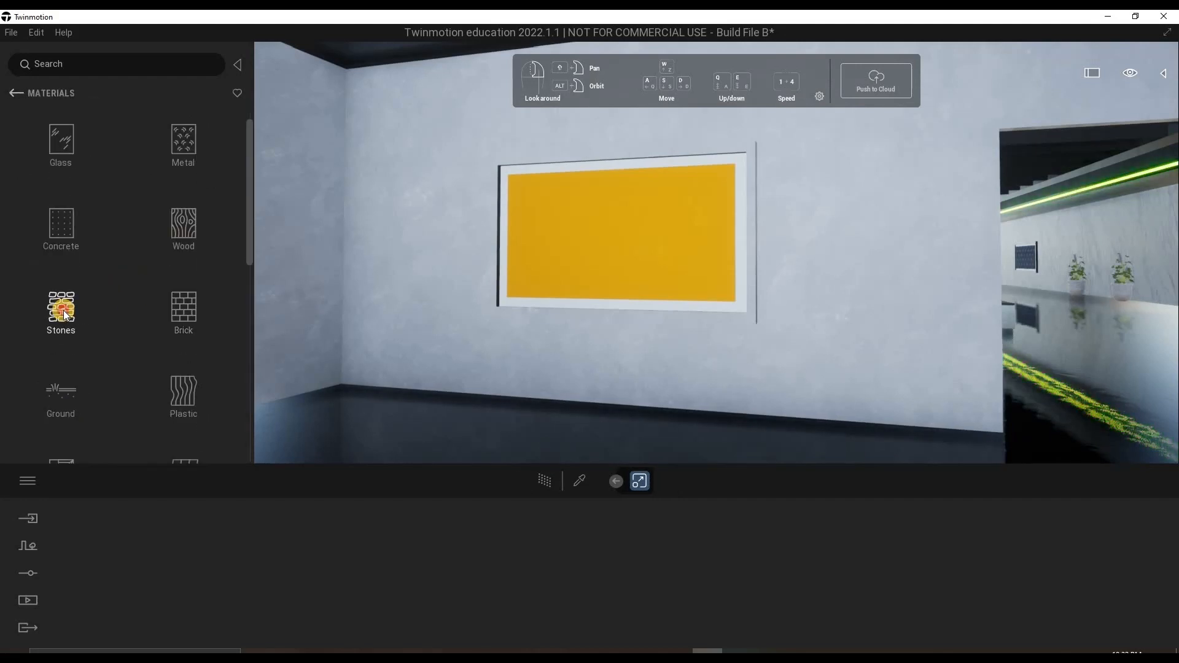
left_click_drag(62, 309, 559, 281)
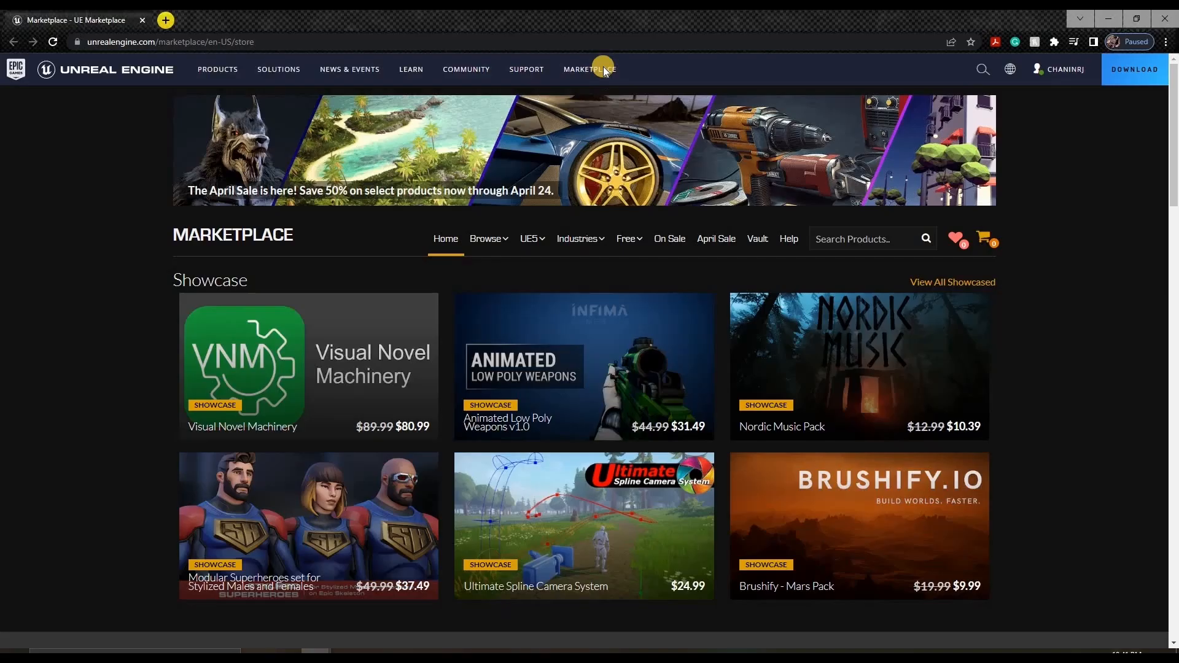
Step: Switch to the Unreal Engine Marketplace in the browser, search for "twinmotion" and browse the listed products
left_click(864, 237)
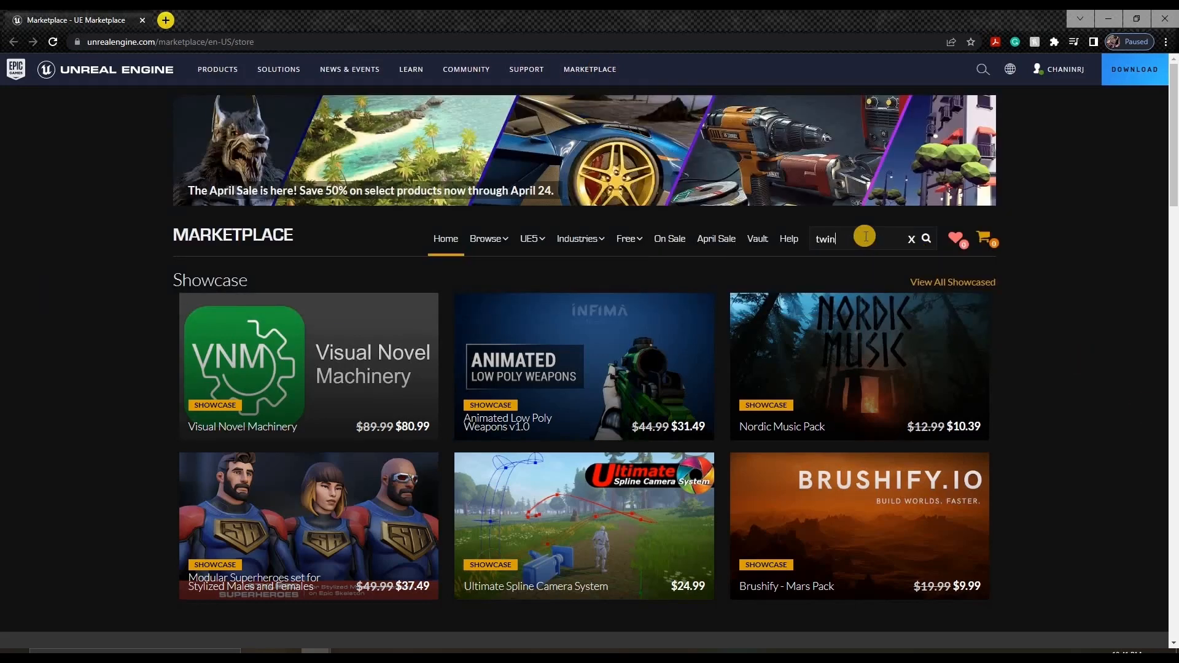
type("twinmotion")
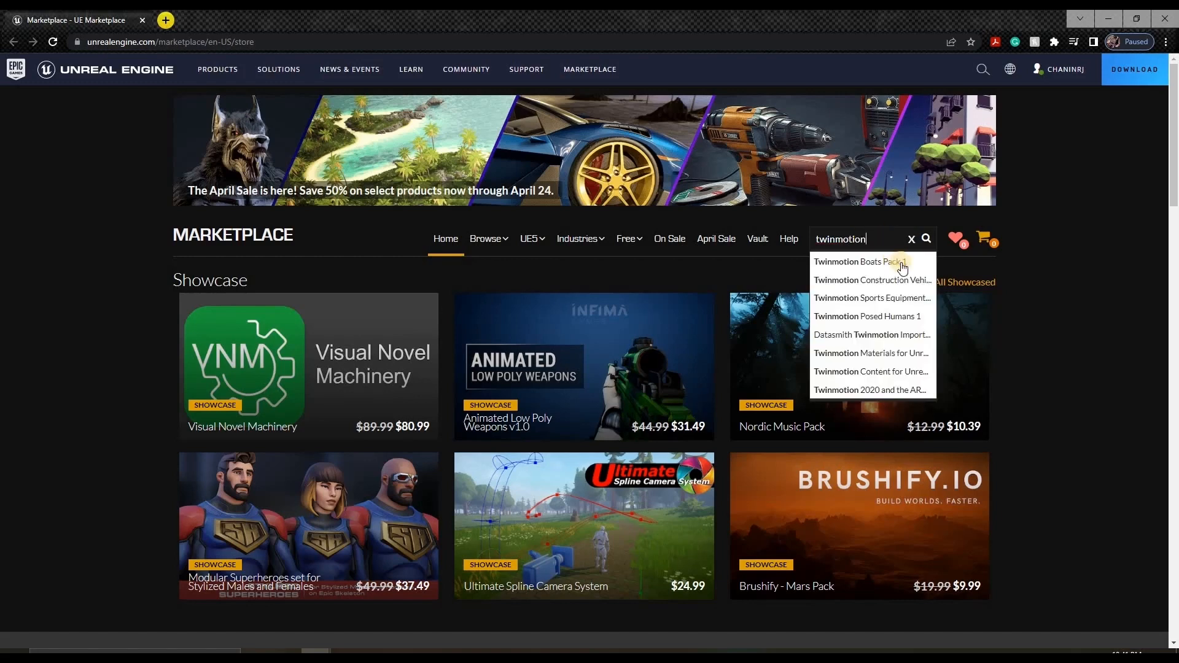
left_click(926, 238)
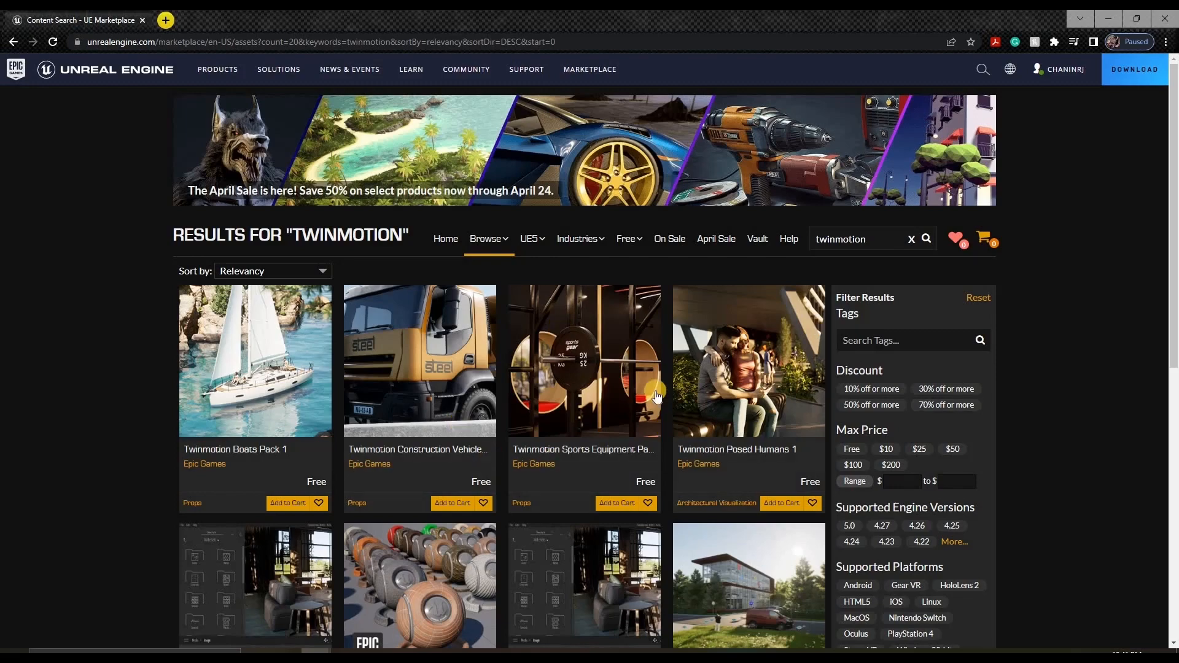
scroll(656, 396, "down", 5)
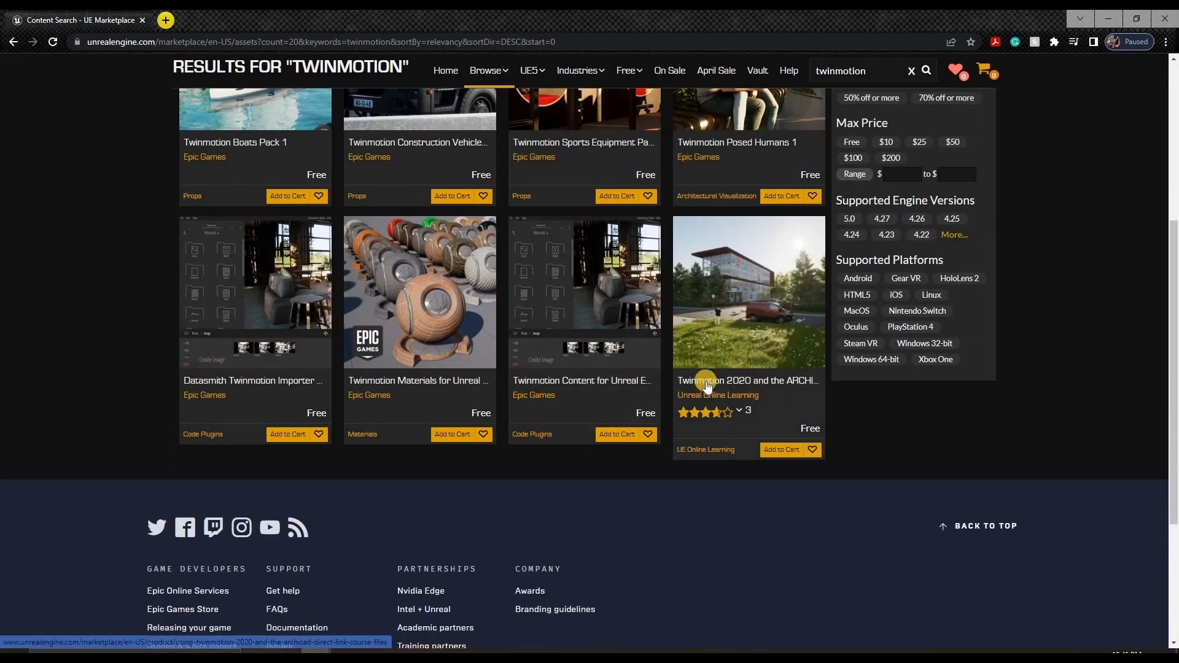
scroll(700, 383, "up", 1)
scroll(695, 385, "up", 2)
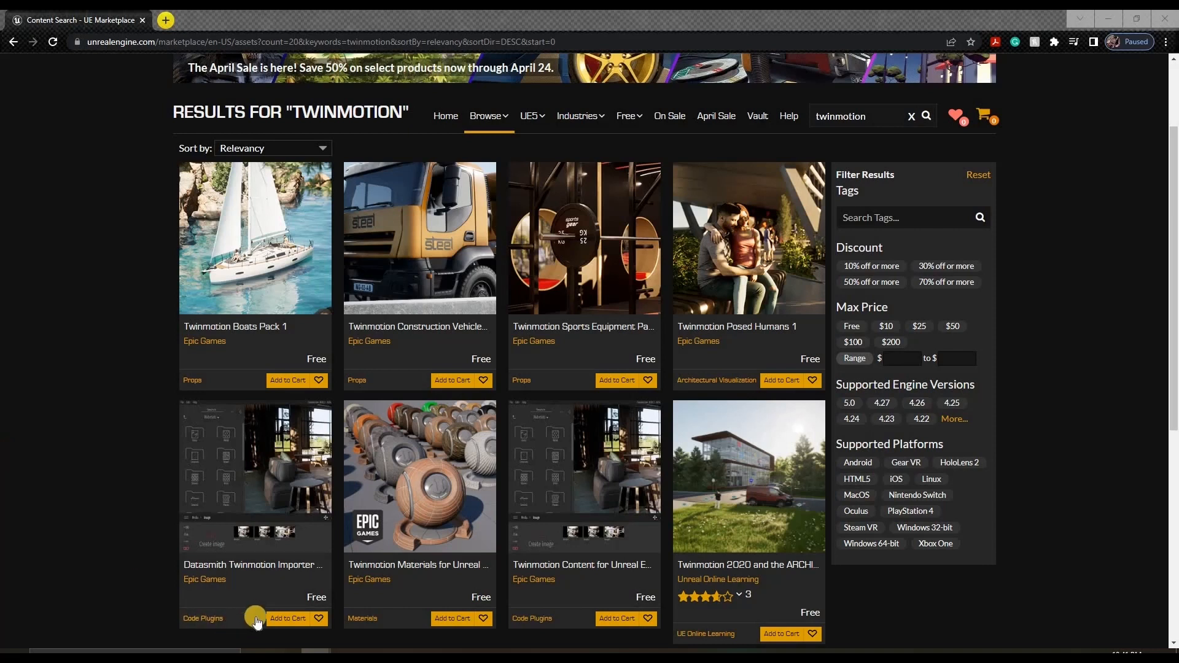
Step: Order the free Datasmith Twinmotion Importer and Twinmotion Content for Unreal Engine plugins, accepting the Epic Content License Agreement
left_click(291, 621)
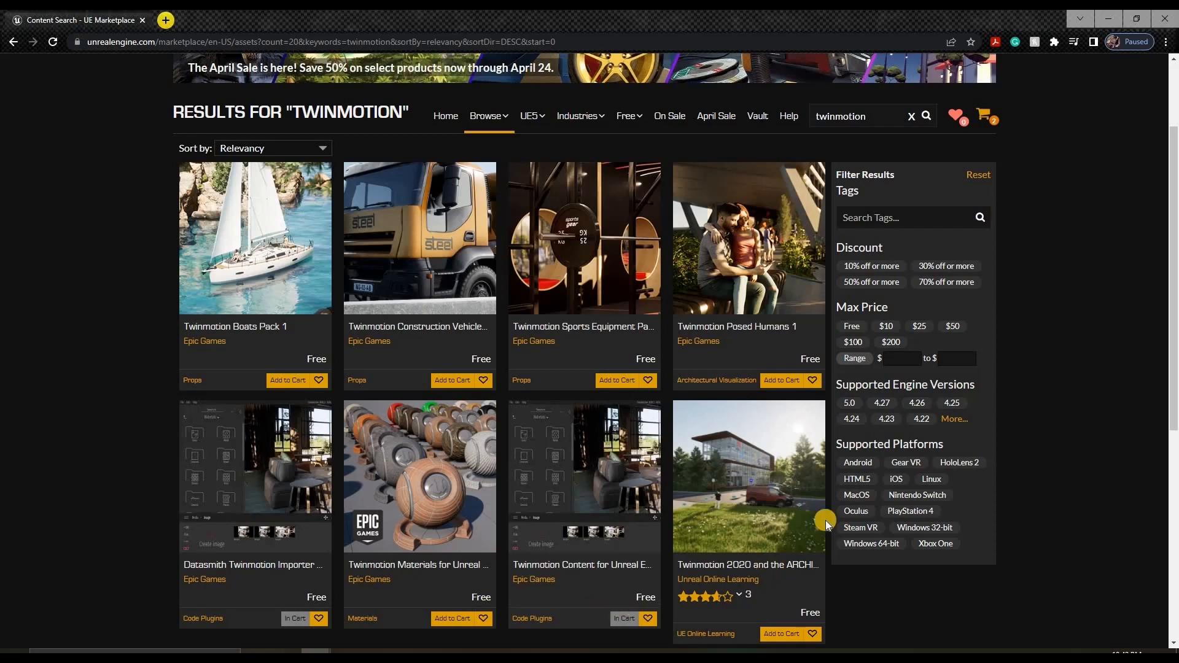
left_click(984, 120)
left_click(934, 475)
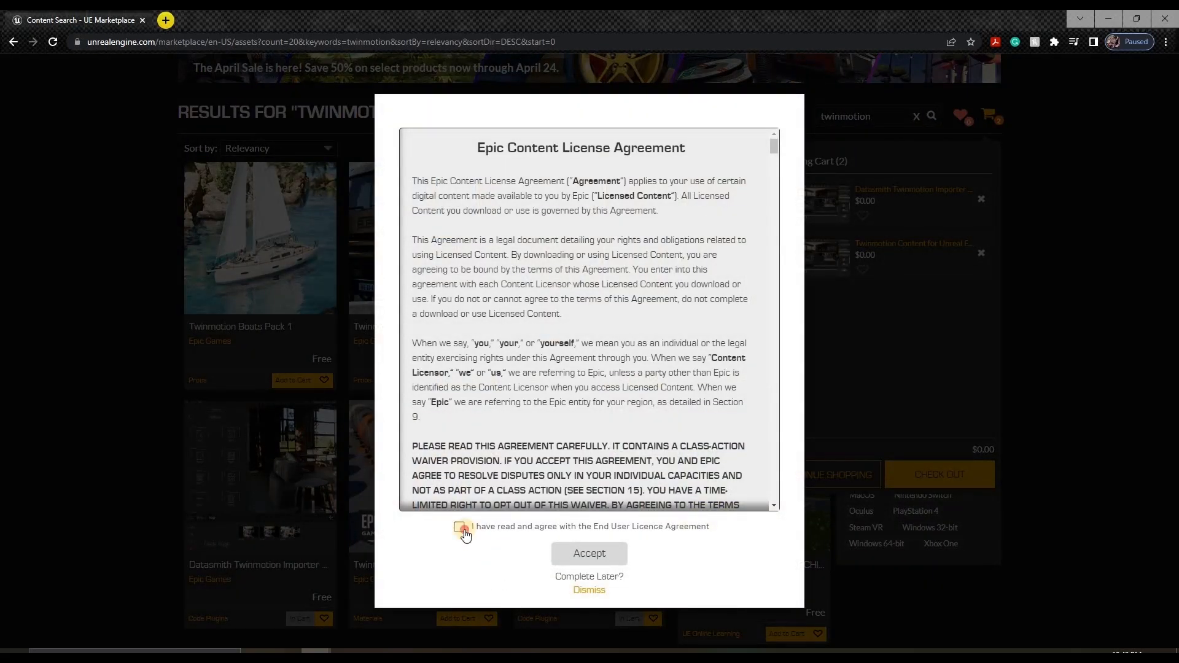
left_click(579, 558)
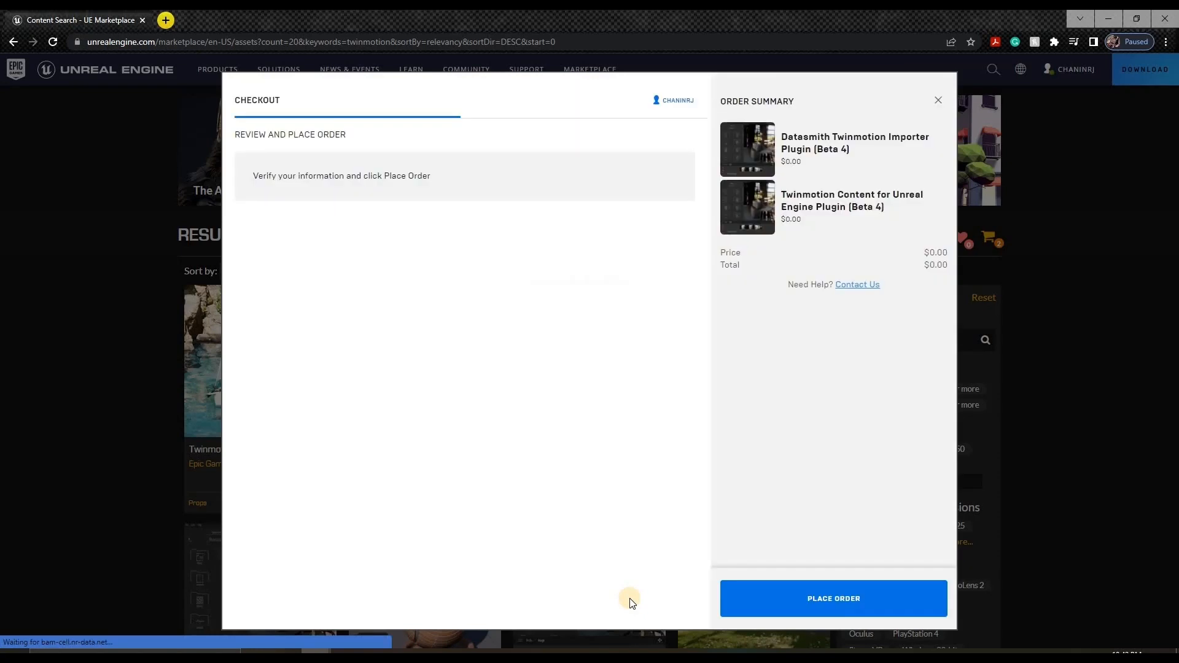
left_click(852, 606)
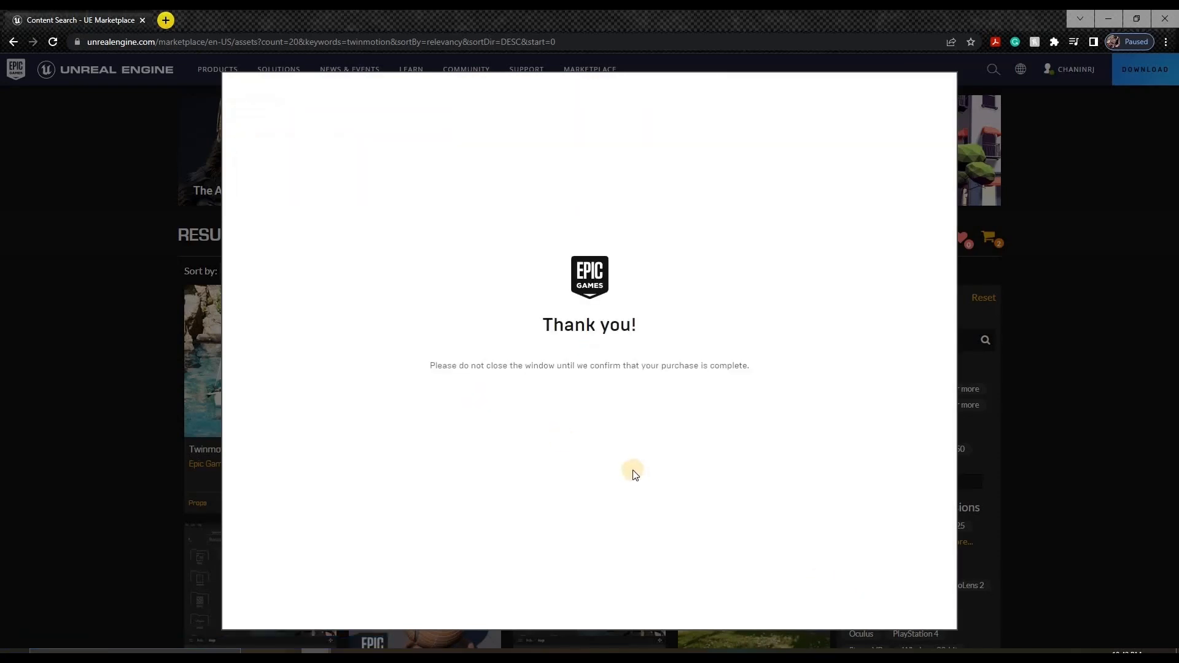
Step: Examine the Datasmith Twinmotion Importer's product description and its linked documentation page on importing Datasmith content into Unreal Engine
scroll(246, 468, "down", 4)
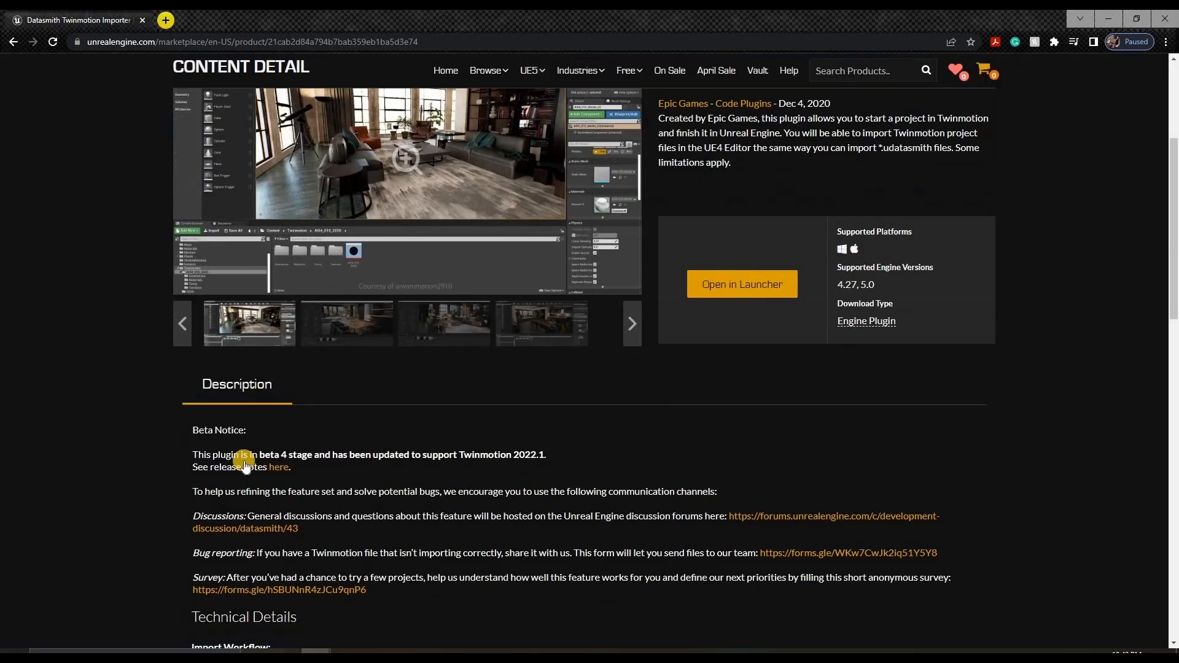
scroll(245, 466, "down", 2)
scroll(232, 411, "down", 3)
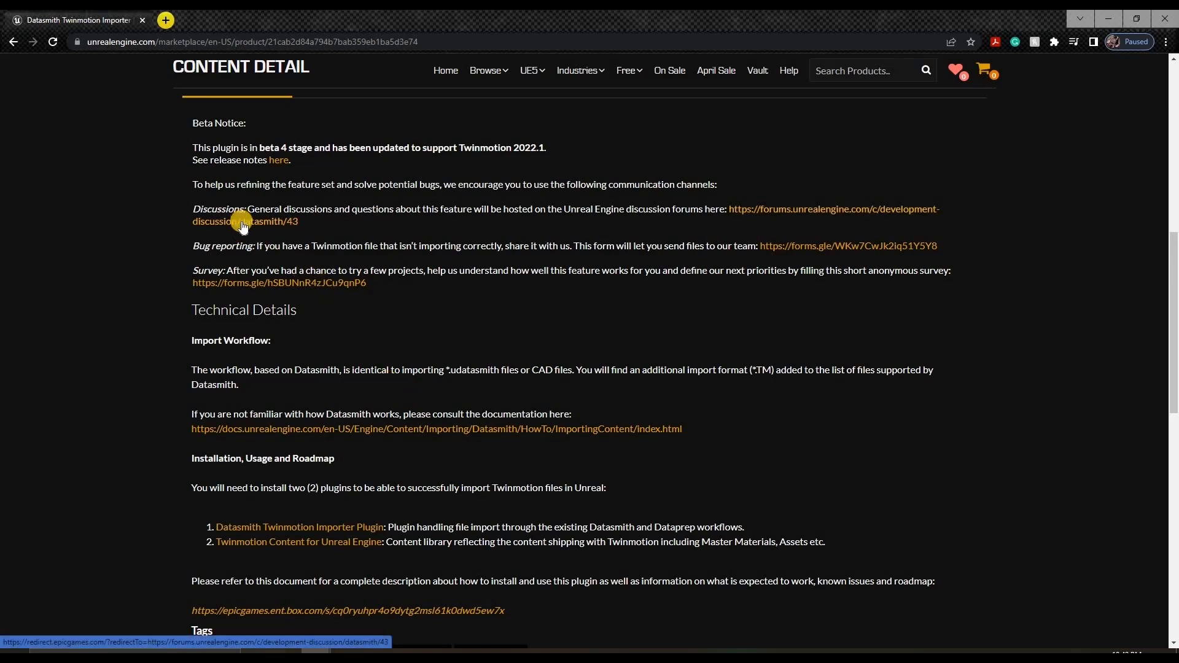
left_click(278, 429)
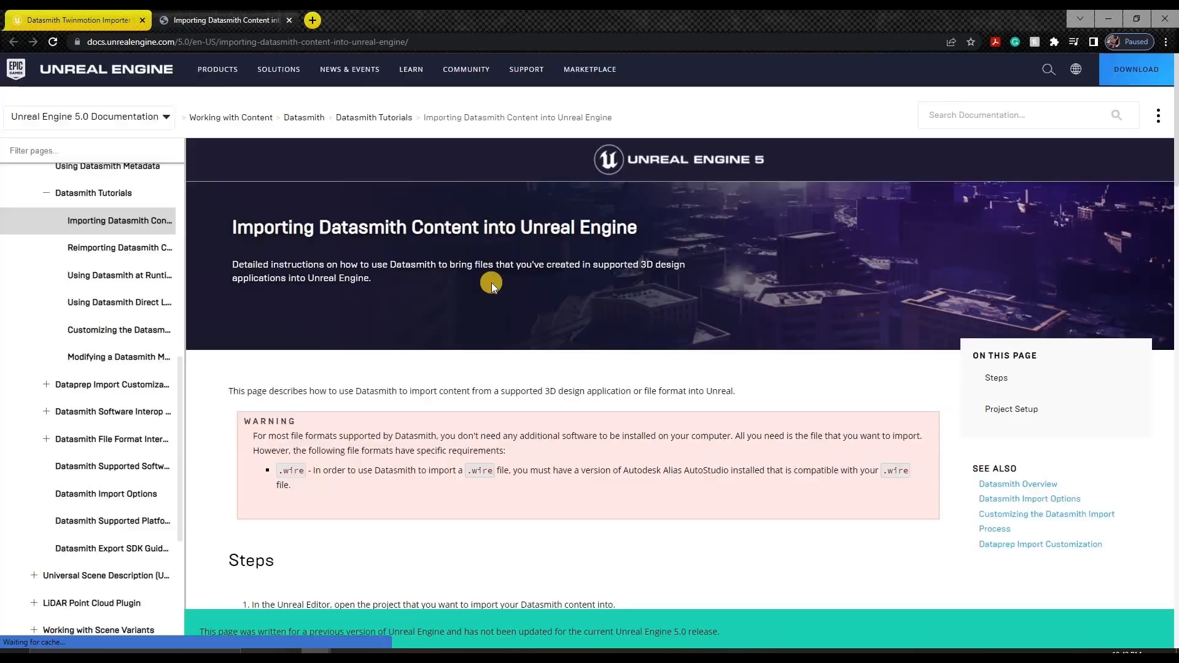
scroll(486, 335, "down", 6)
scroll(473, 319, "down", 15)
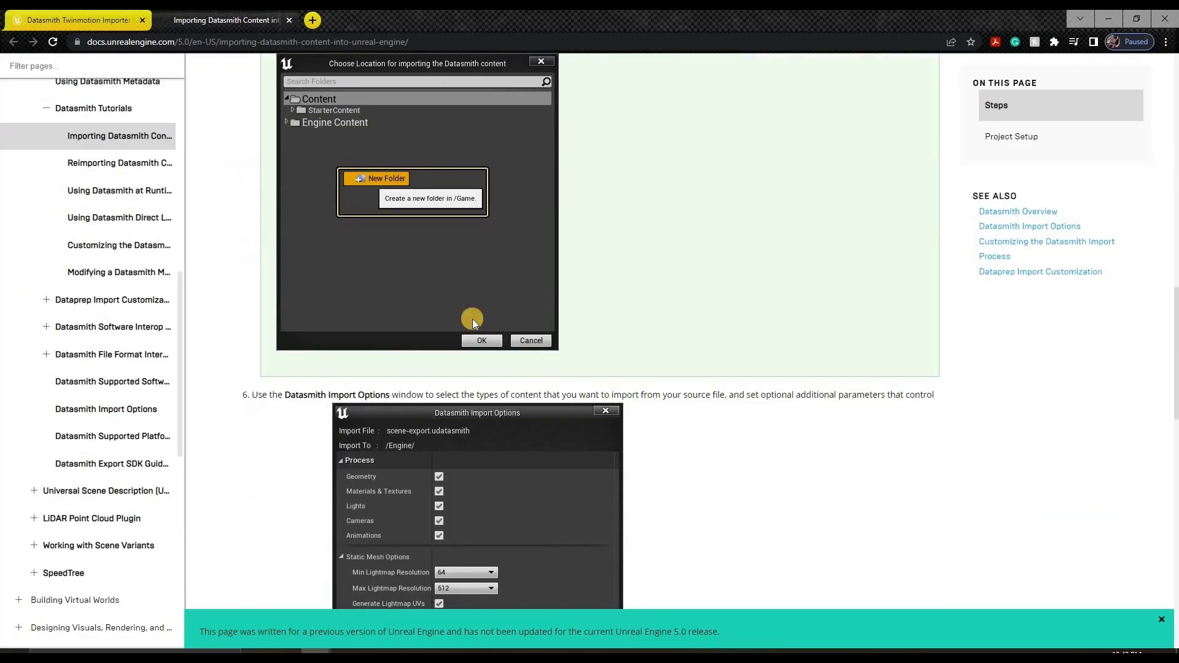
scroll(473, 318, "up", 8)
scroll(473, 319, "up", 10)
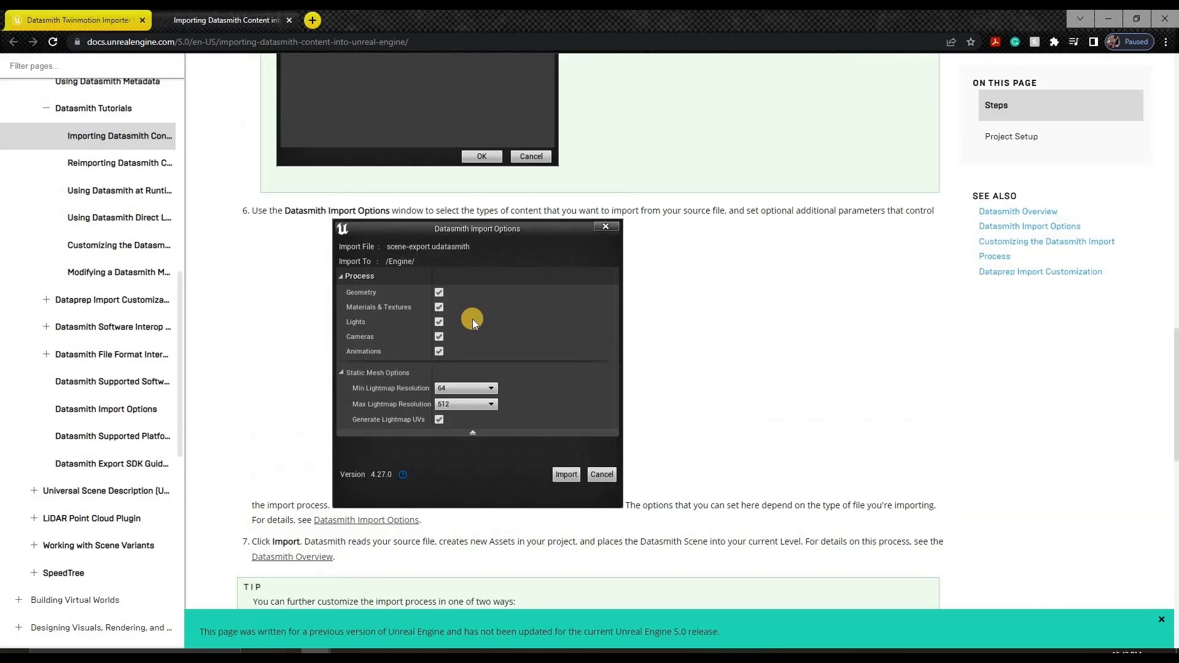
scroll(473, 319, "up", 9)
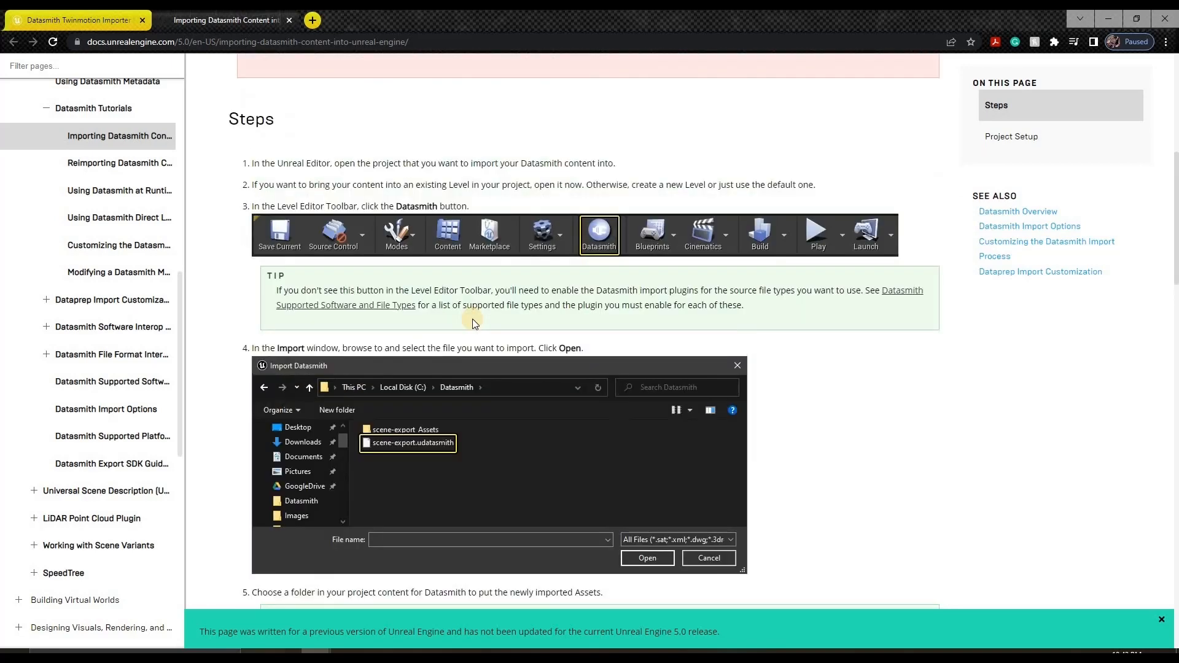
scroll(473, 318, "down", 6)
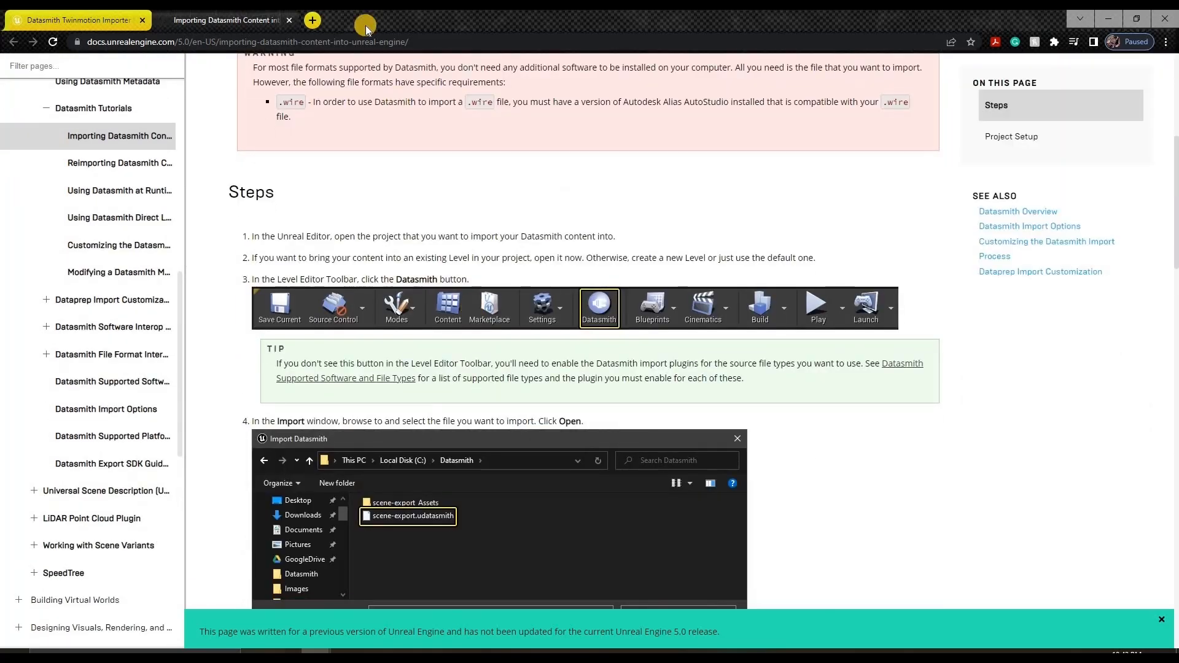
left_click(289, 20)
scroll(540, 293, "up", 10)
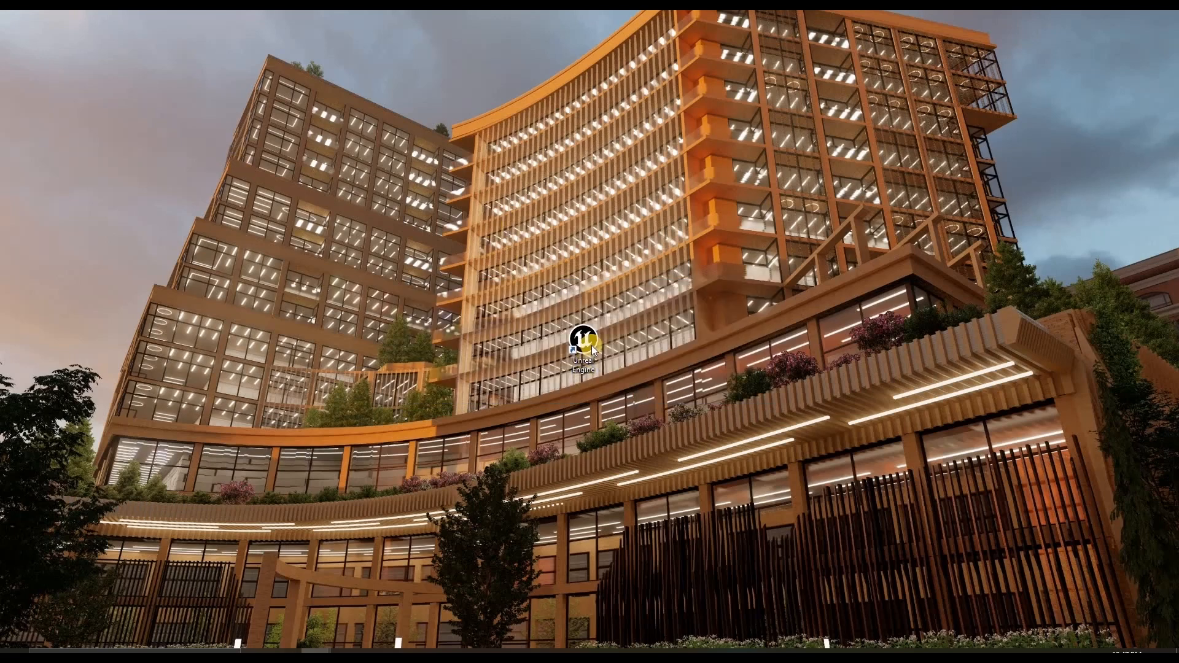
Step: Launch Unreal Engine and choose Architecture, Engineering, and Construction as the category for a new project
double_click(587, 343)
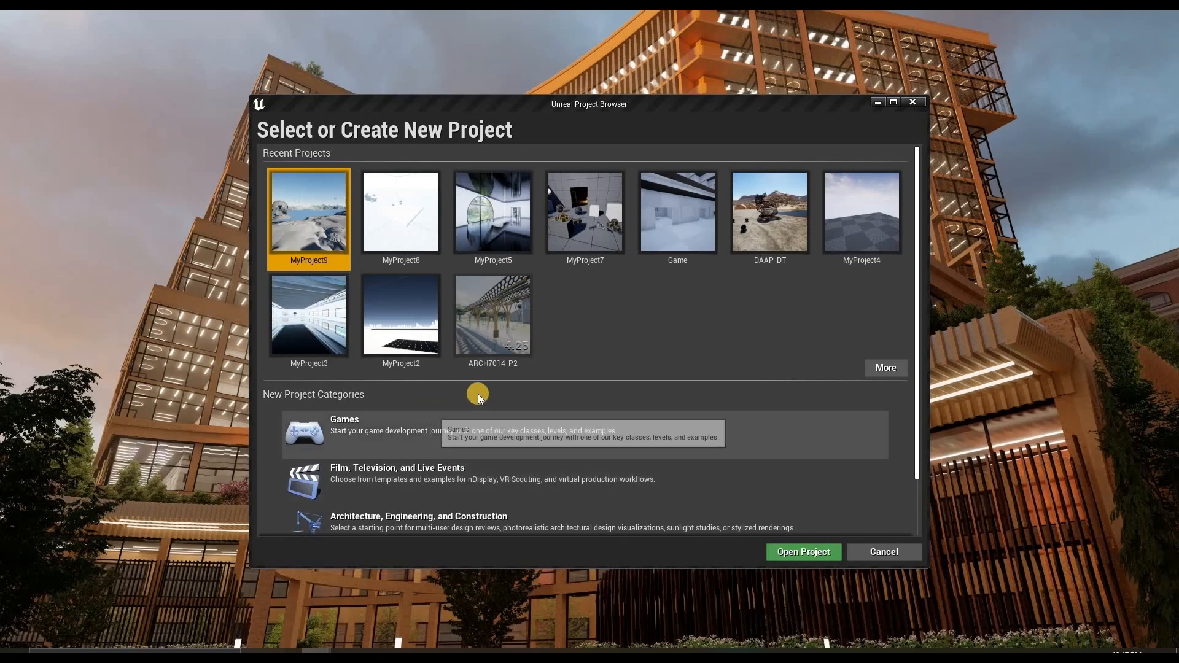
scroll(485, 424, "down", 2)
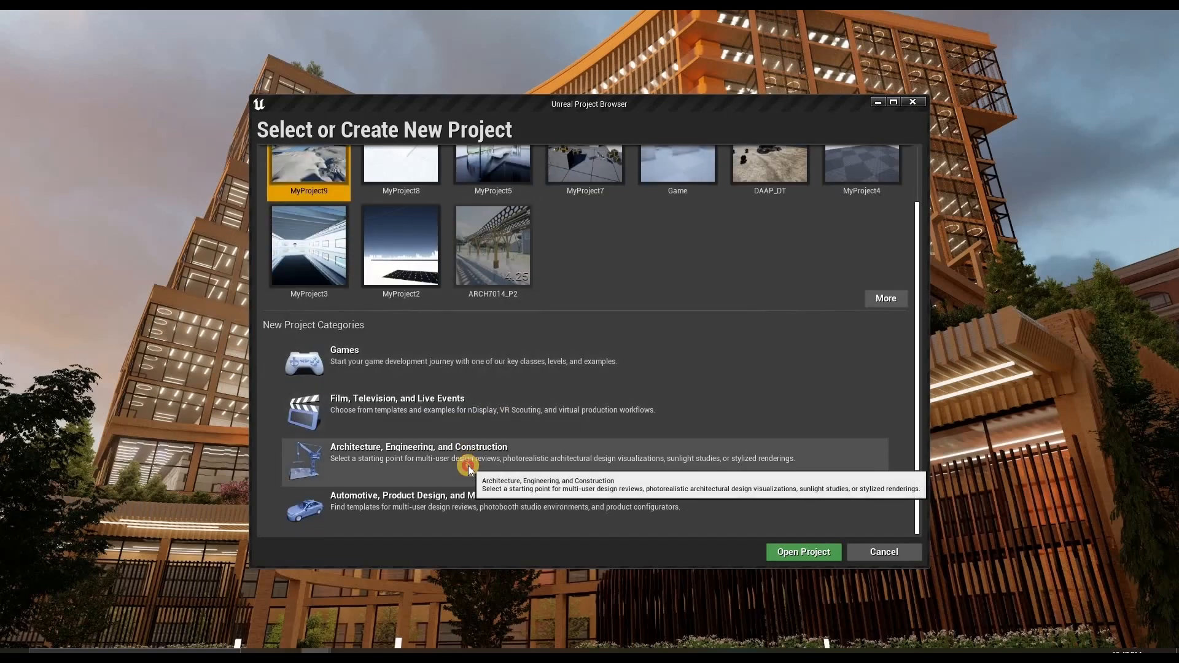
left_click(468, 466)
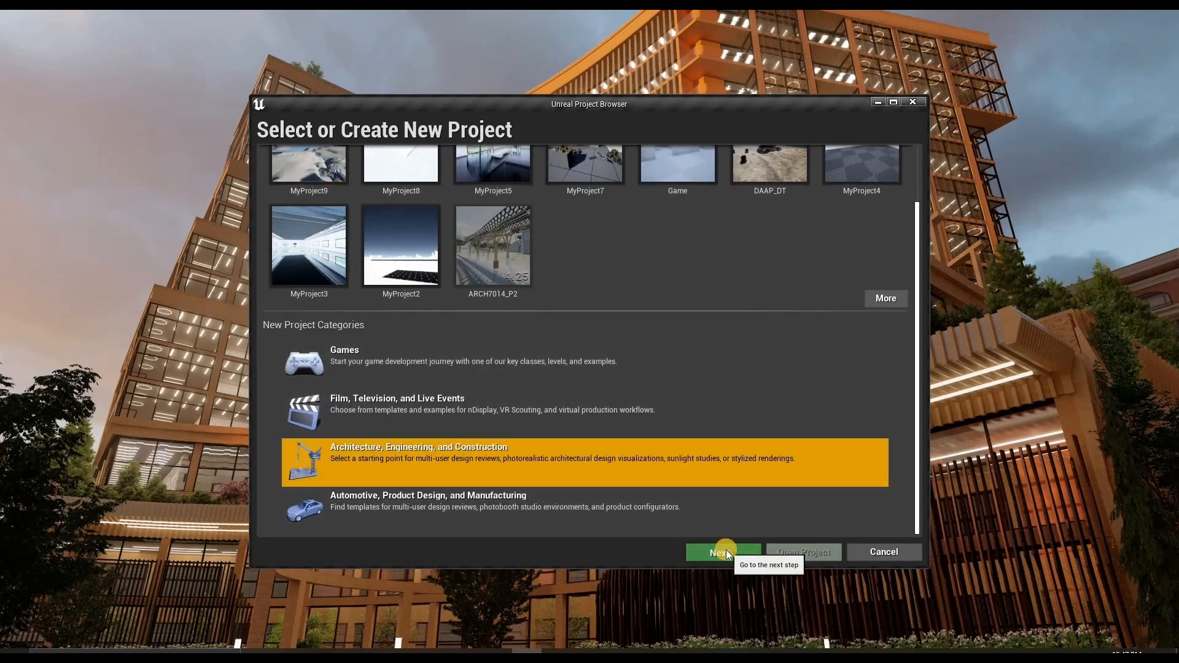
left_click(726, 552)
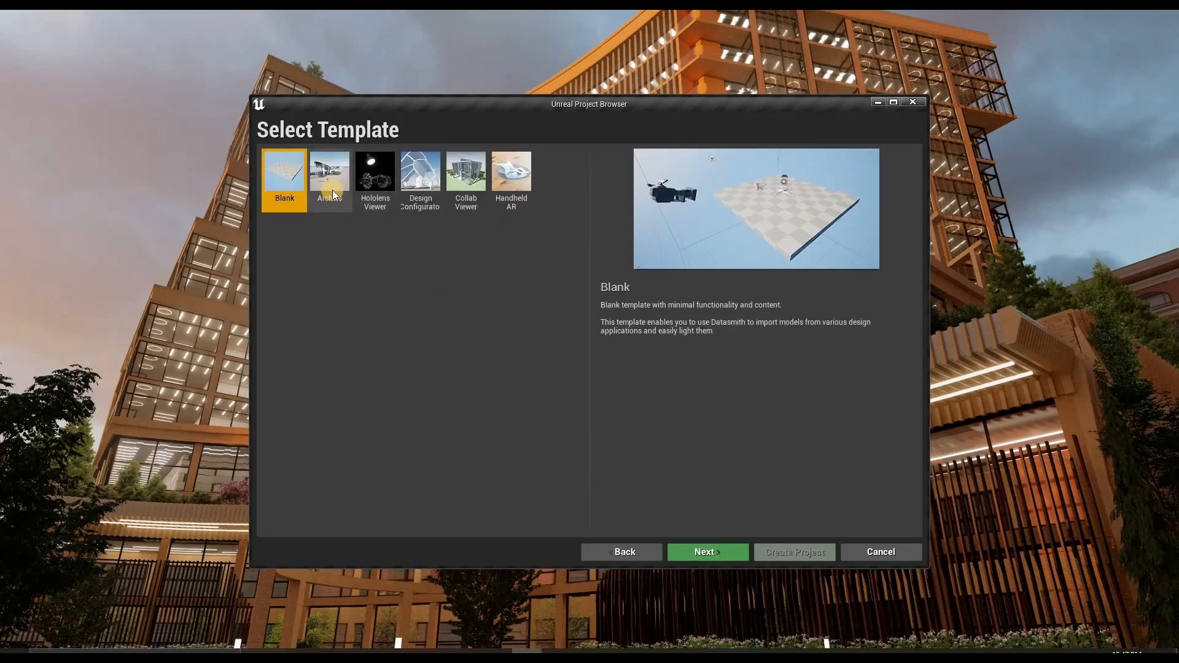
Step: Create the MyProject10 project from the Archvis template with starter content and raytracing disabled, and maximize the editor window
left_click(335, 187)
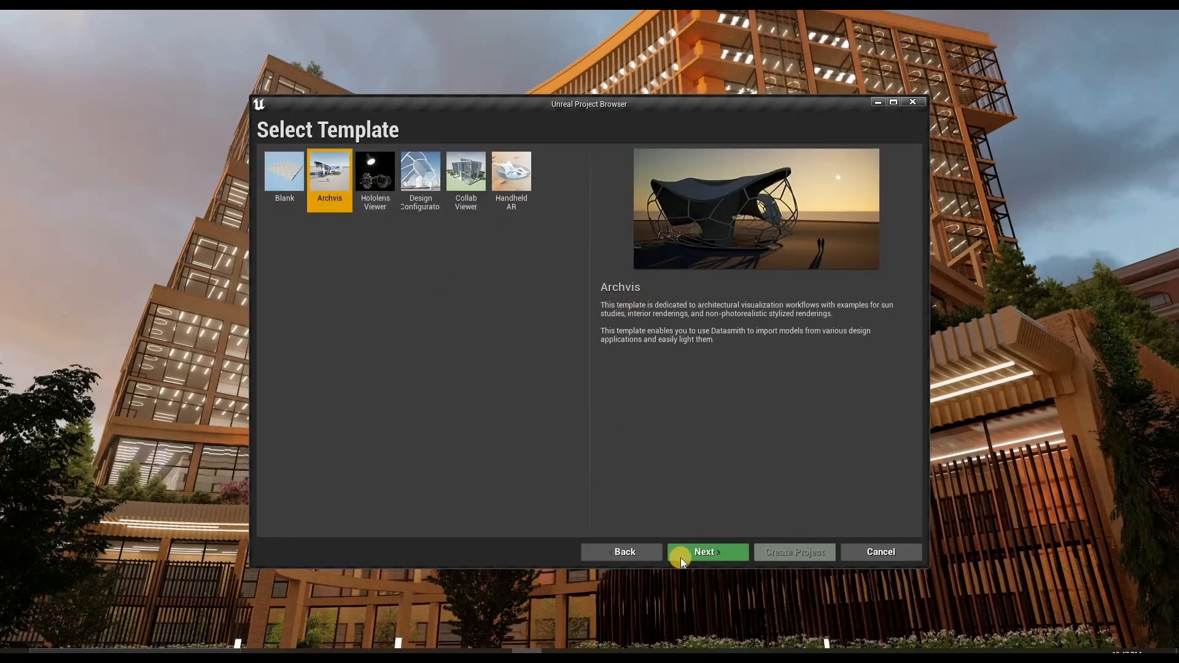
left_click(421, 187)
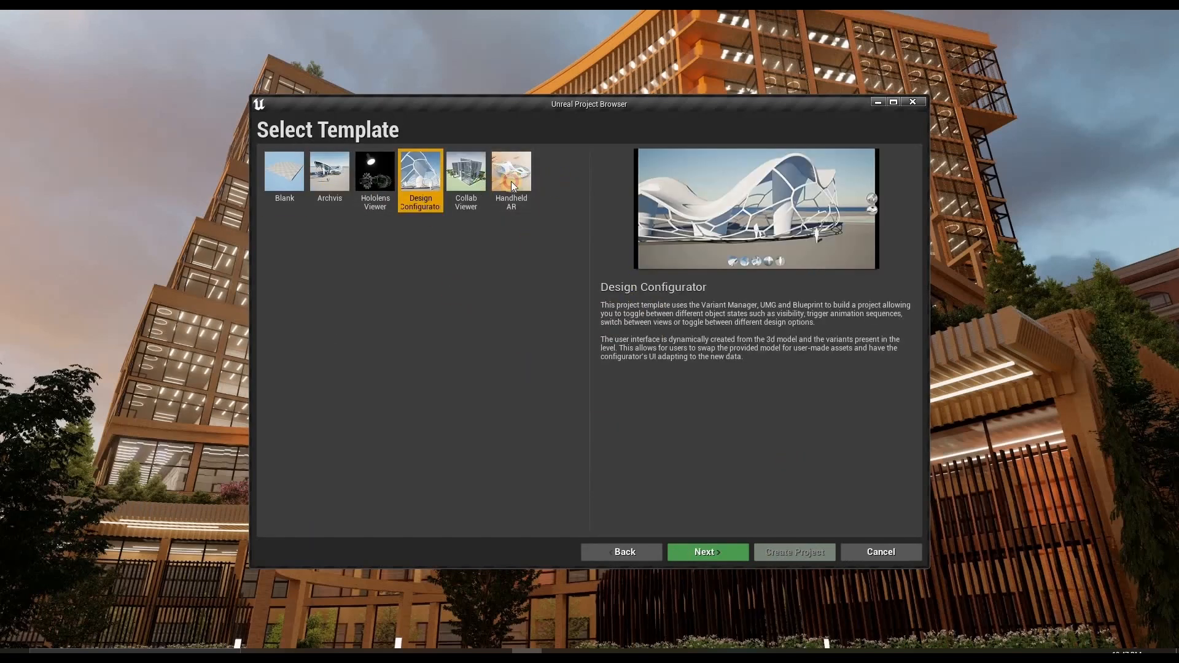
left_click(350, 180)
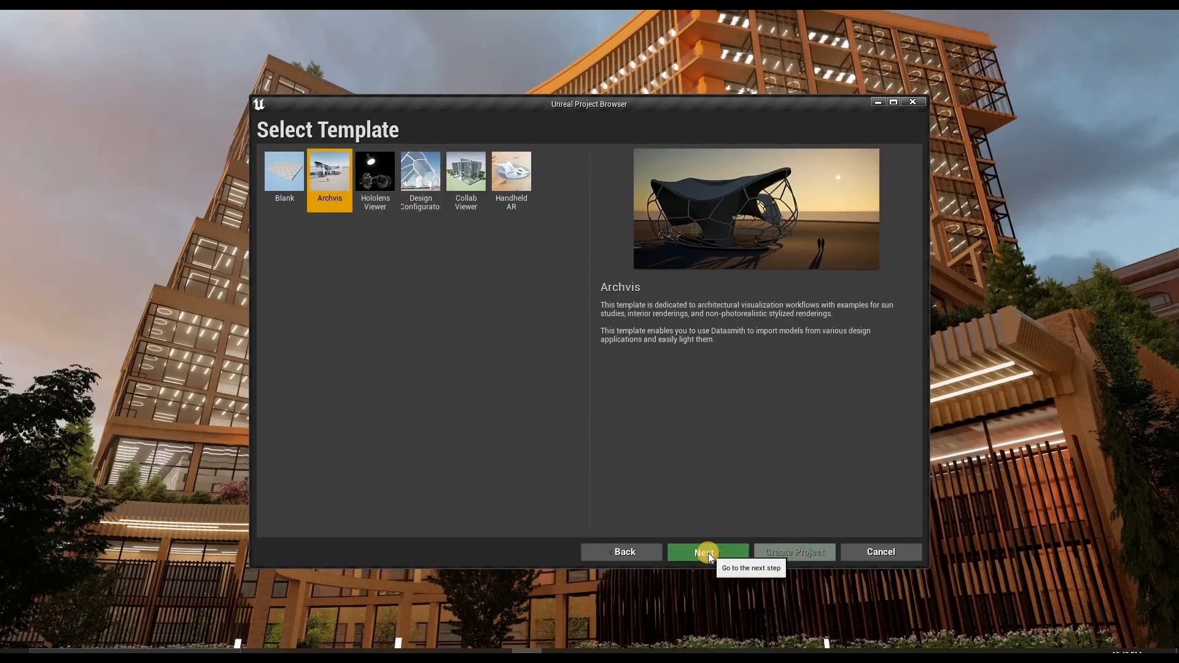
left_click(707, 552)
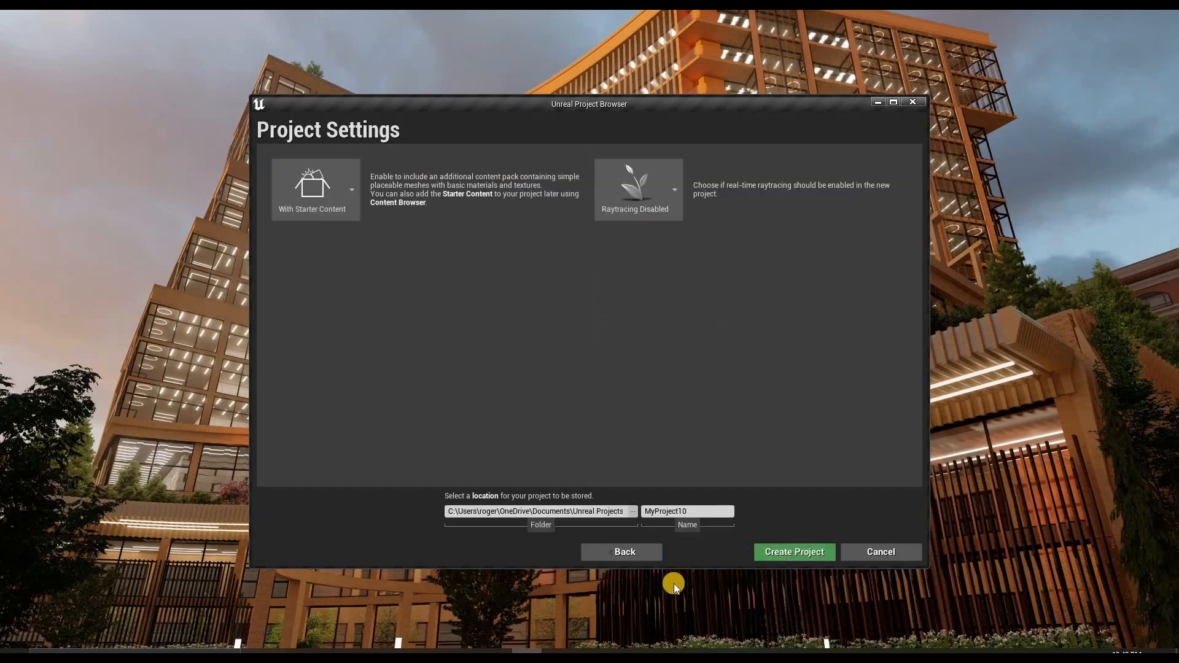
left_click(790, 552)
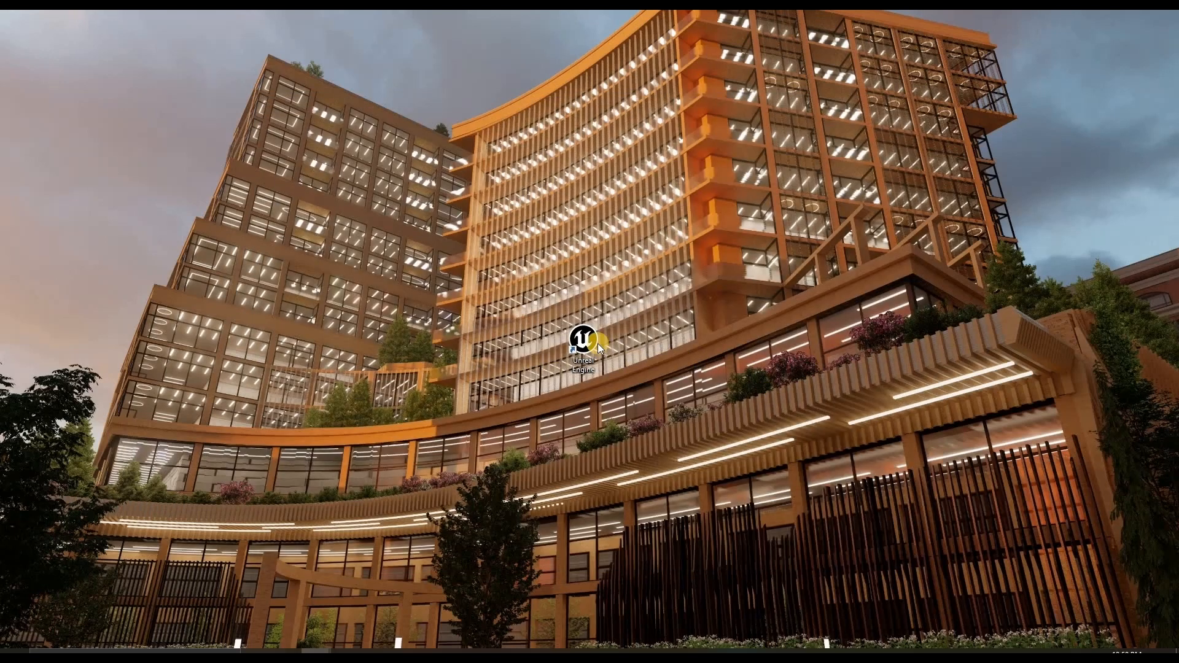
double_click(583, 339)
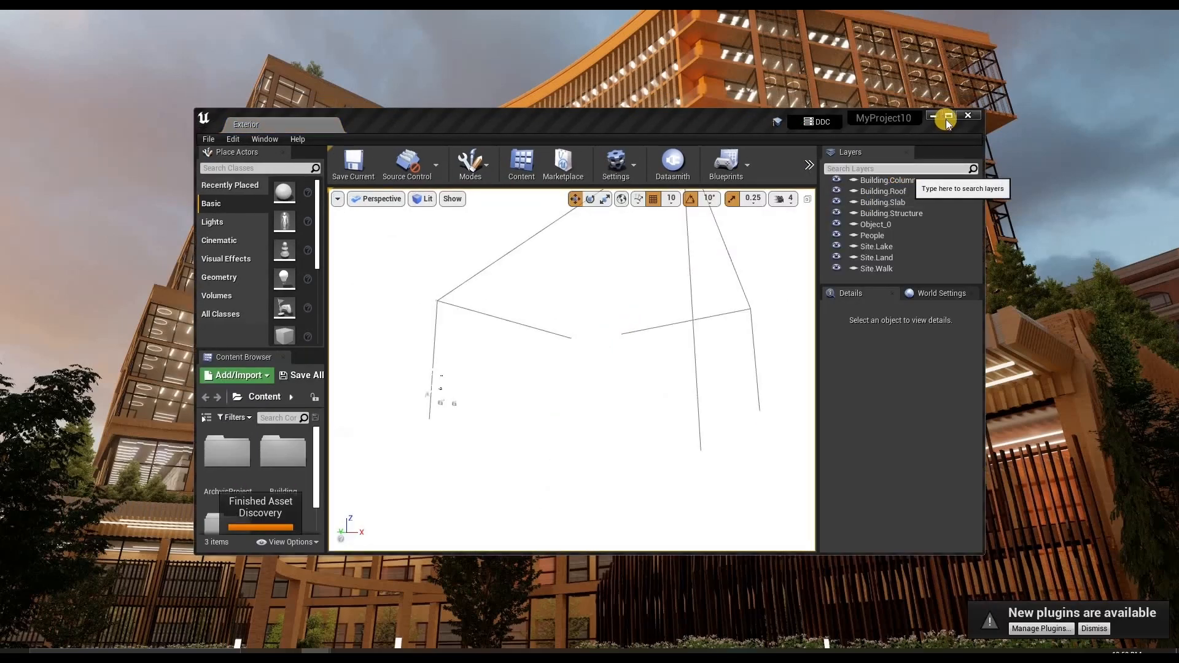
left_click(948, 116)
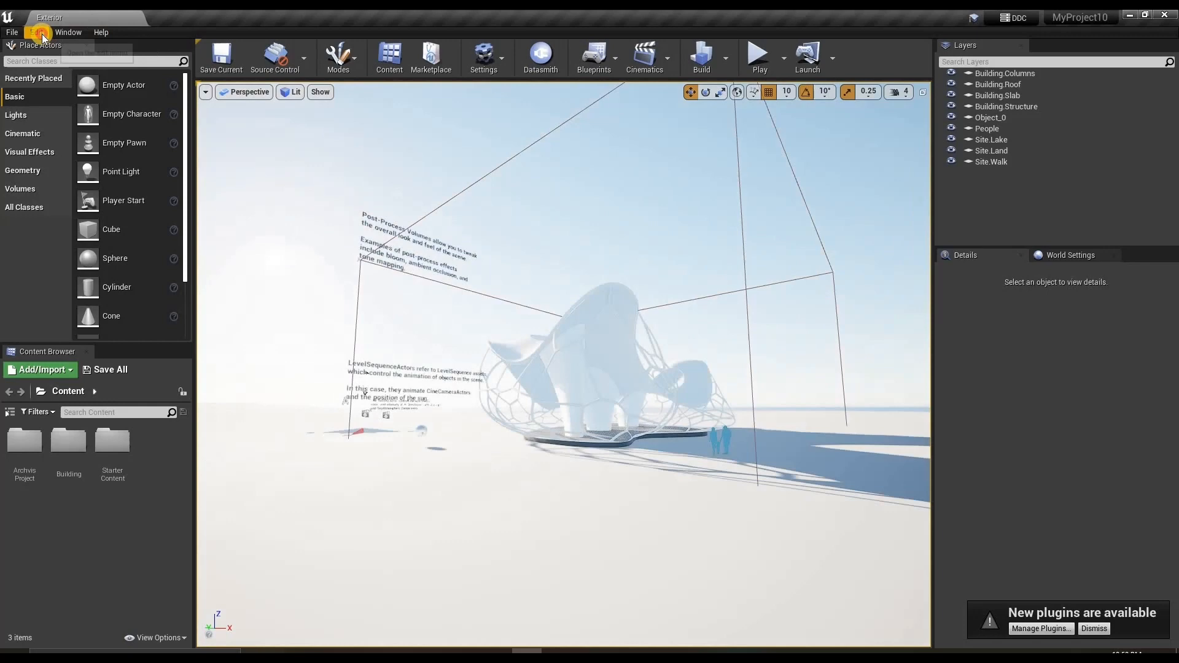
Step: Open the plugin manager and search all plugins for "twin"
left_click(42, 34)
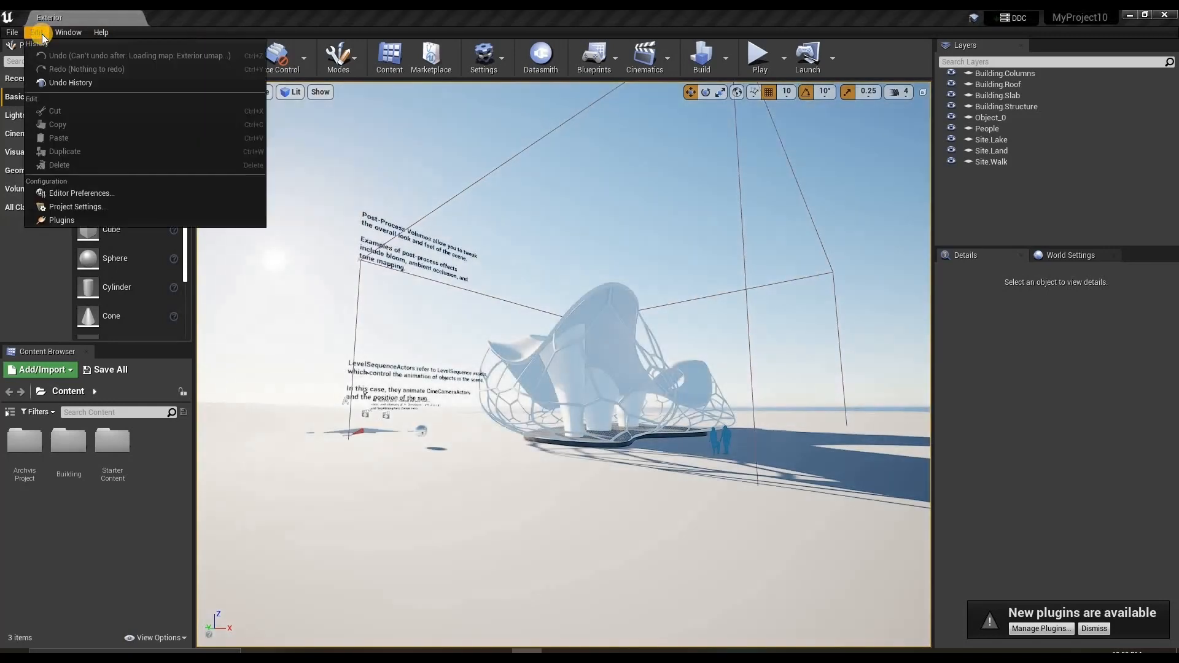
left_click(98, 221)
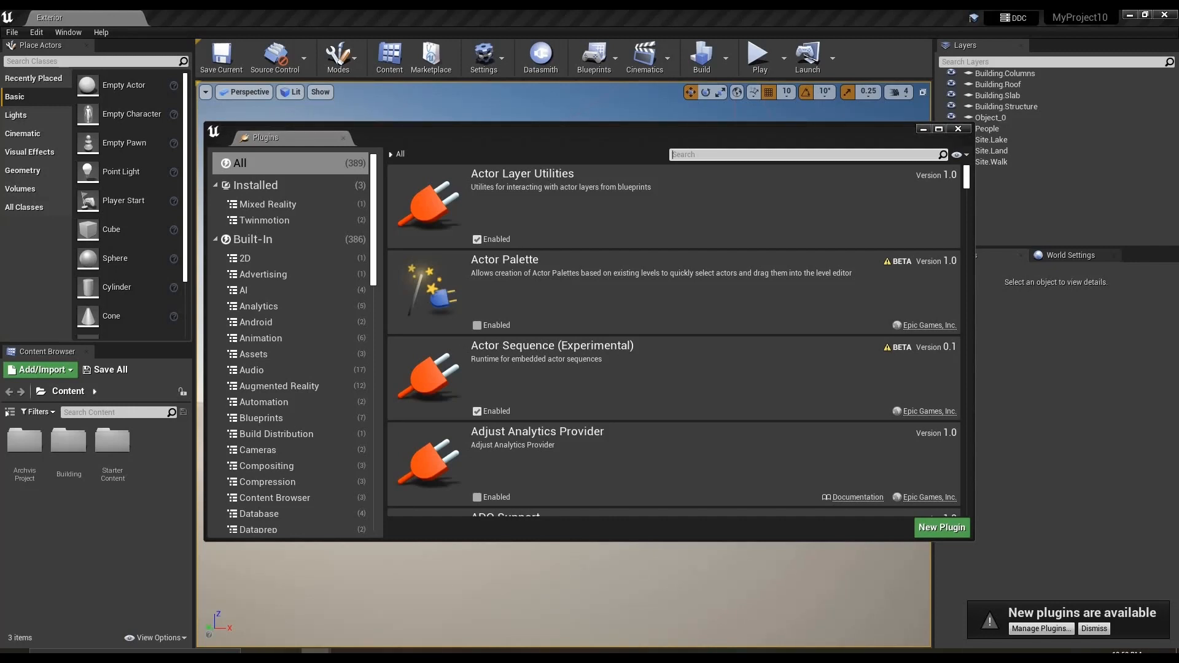
left_click(725, 154)
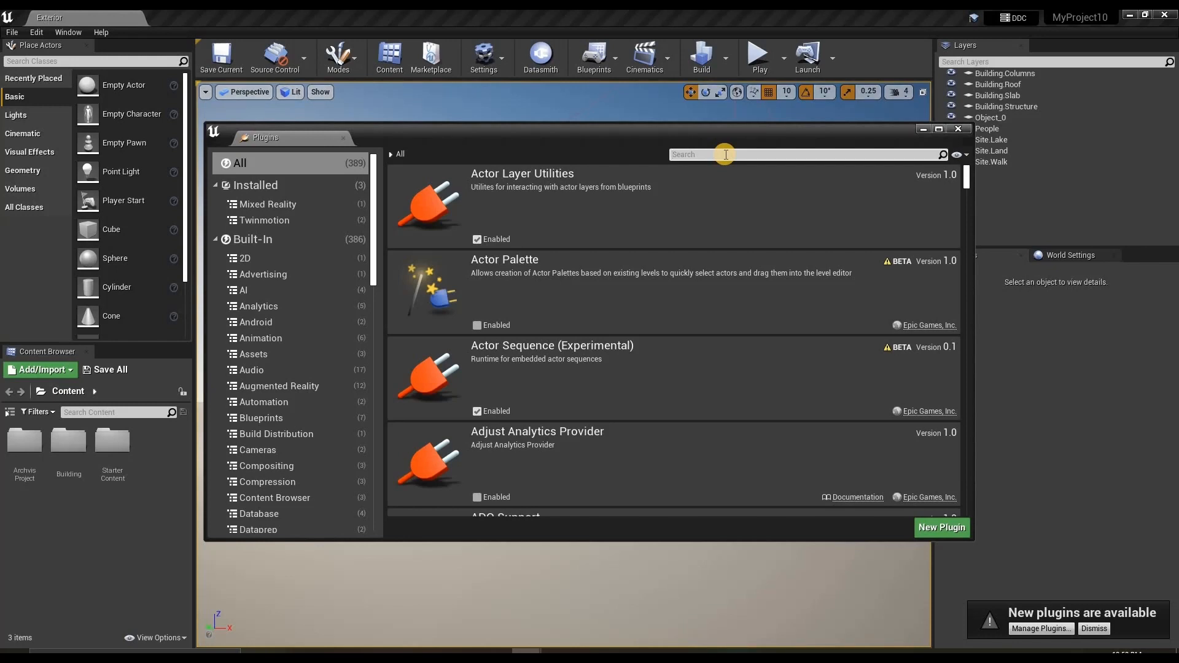
type("twin")
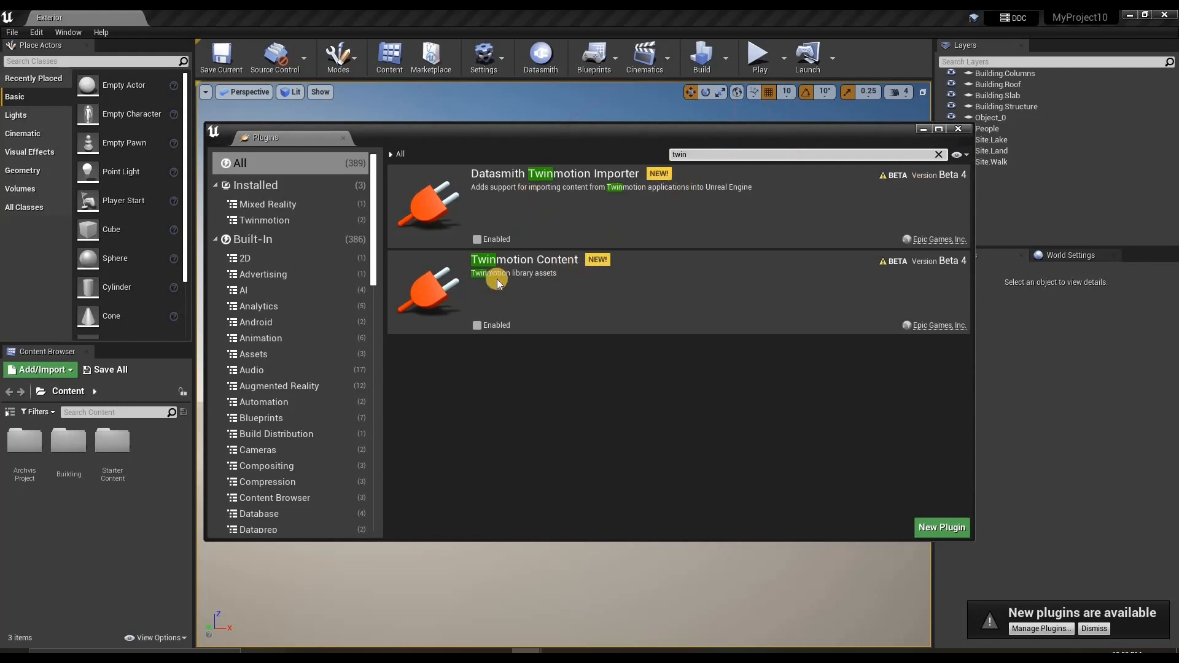
Step: Enable the Datasmith Twinmotion Importer and Twinmotion Content beta plugins and restart the editor
left_click(477, 239)
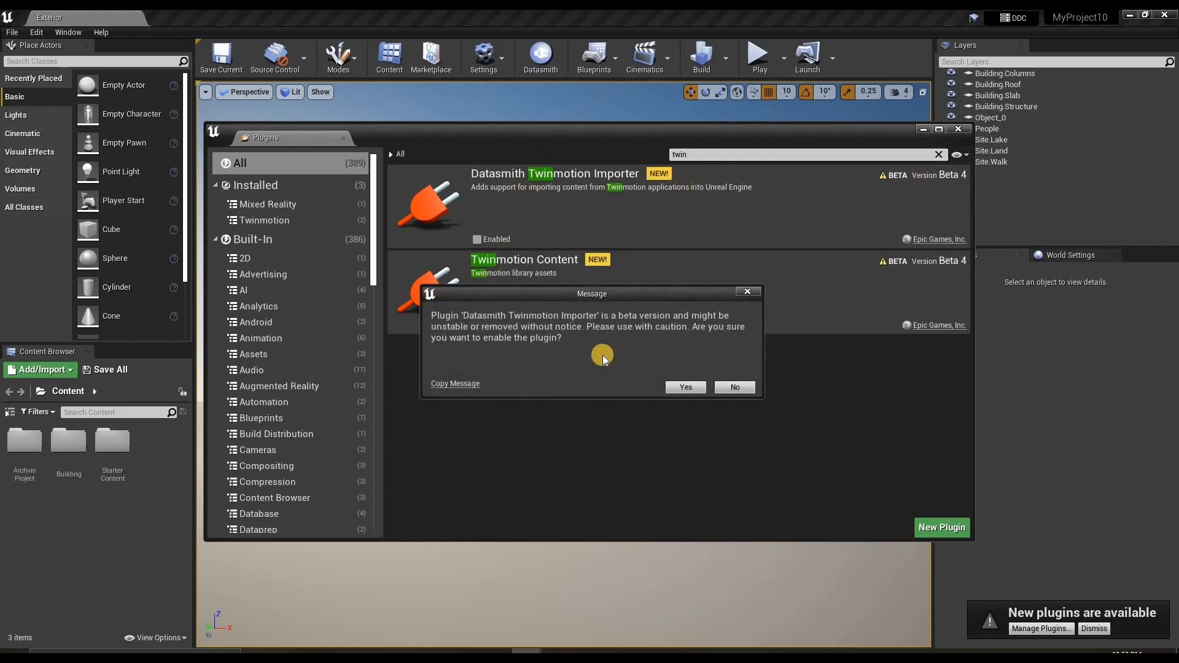
left_click(685, 388)
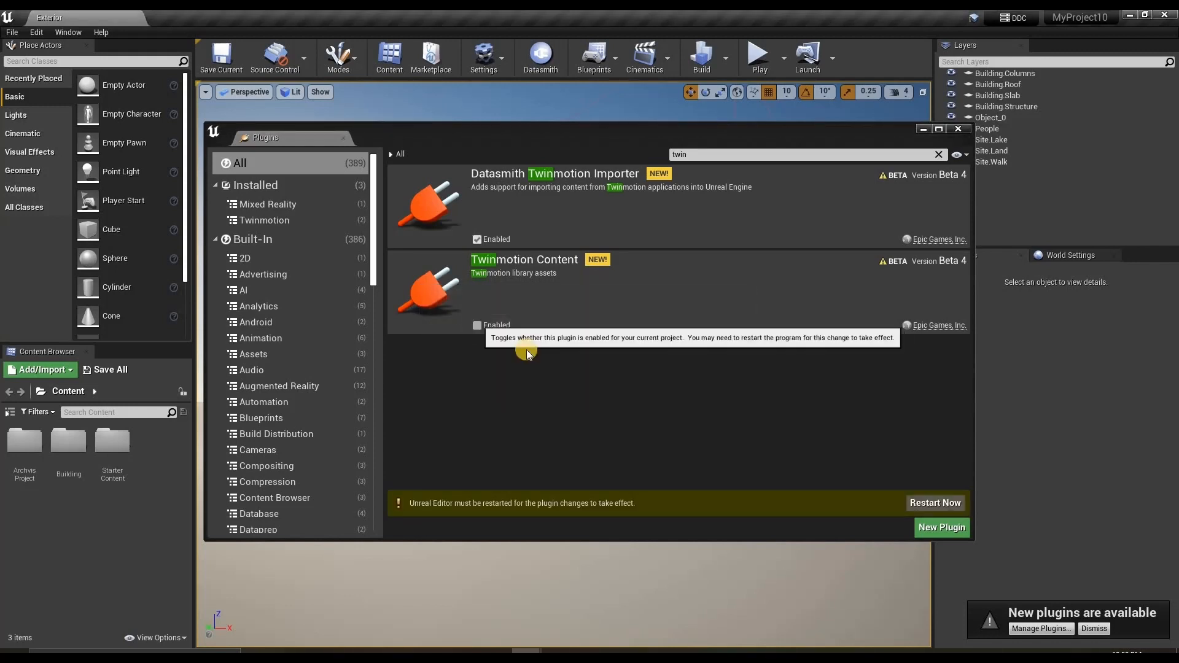
left_click(684, 387)
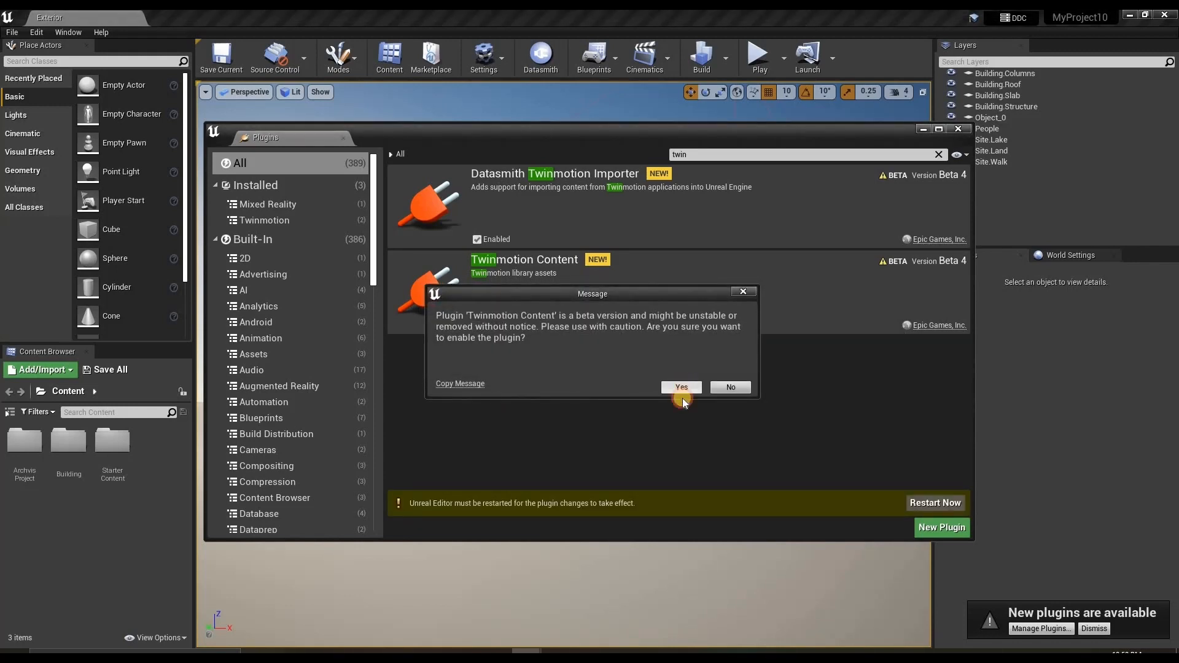
left_click(931, 502)
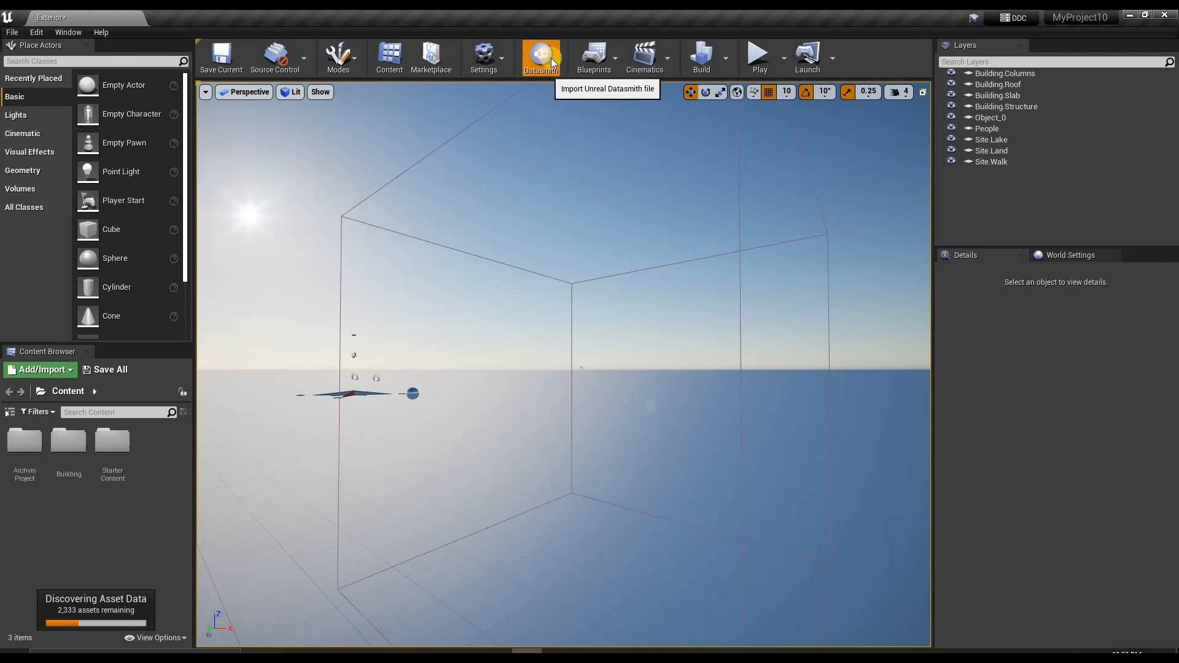
Step: Start a Datasmith import of the Twinmotion file Build File B from the TM folder on the OneDrive desktop
left_click(529, 63)
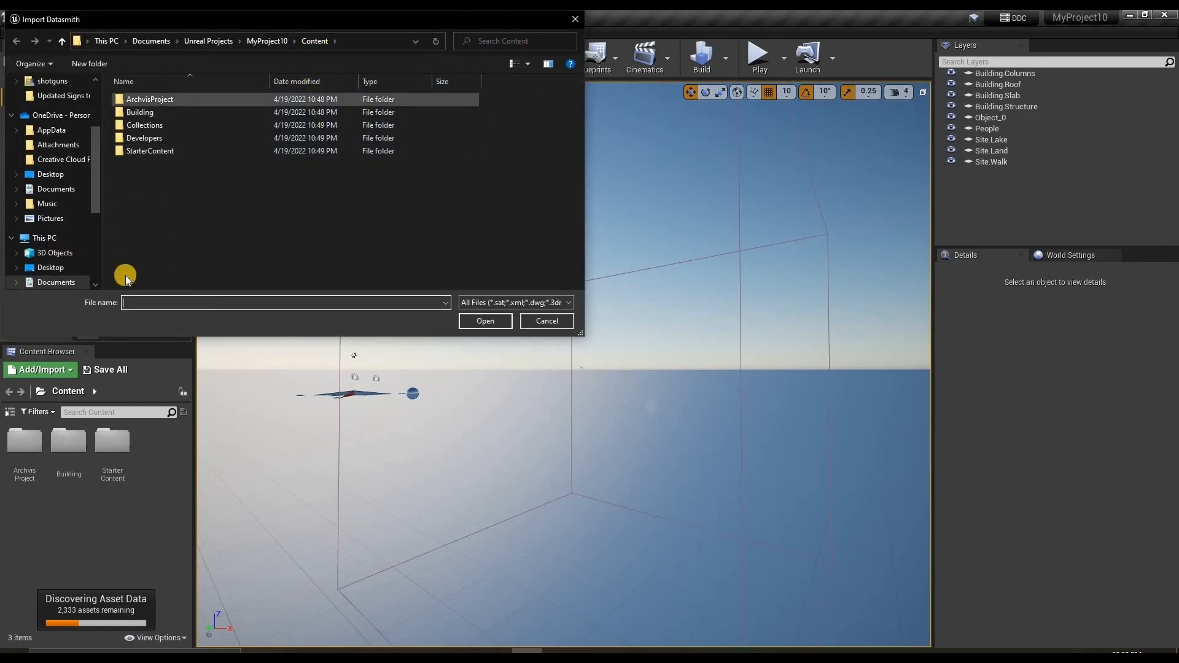
left_click(67, 176)
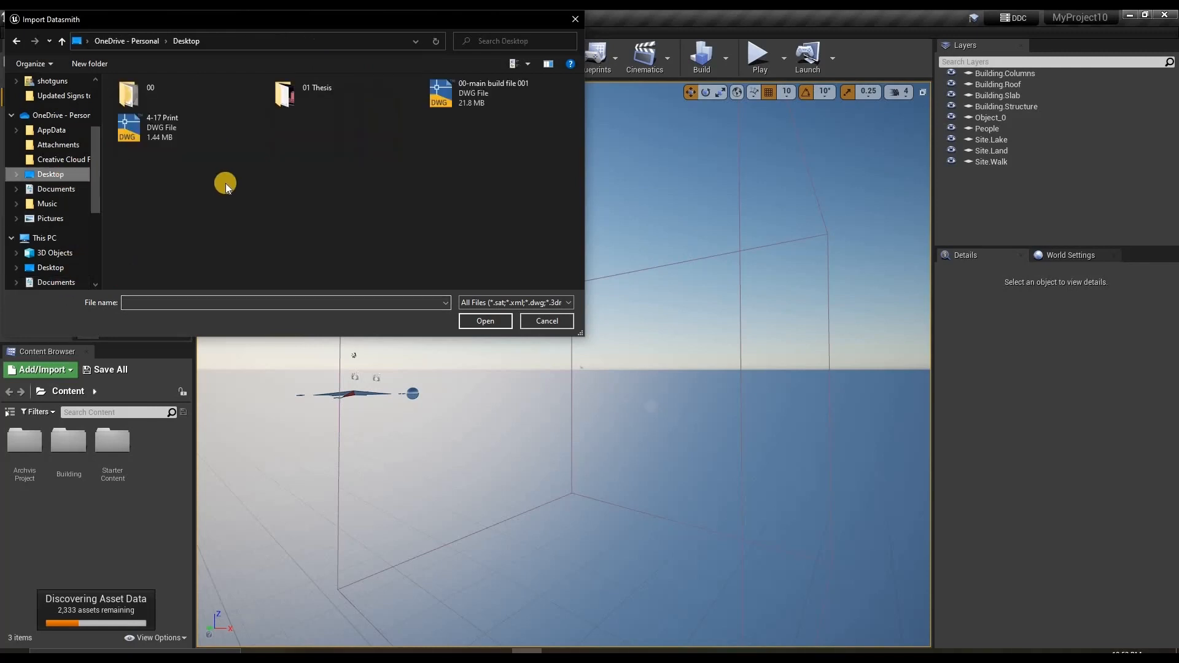
scroll(328, 200, "down", 3)
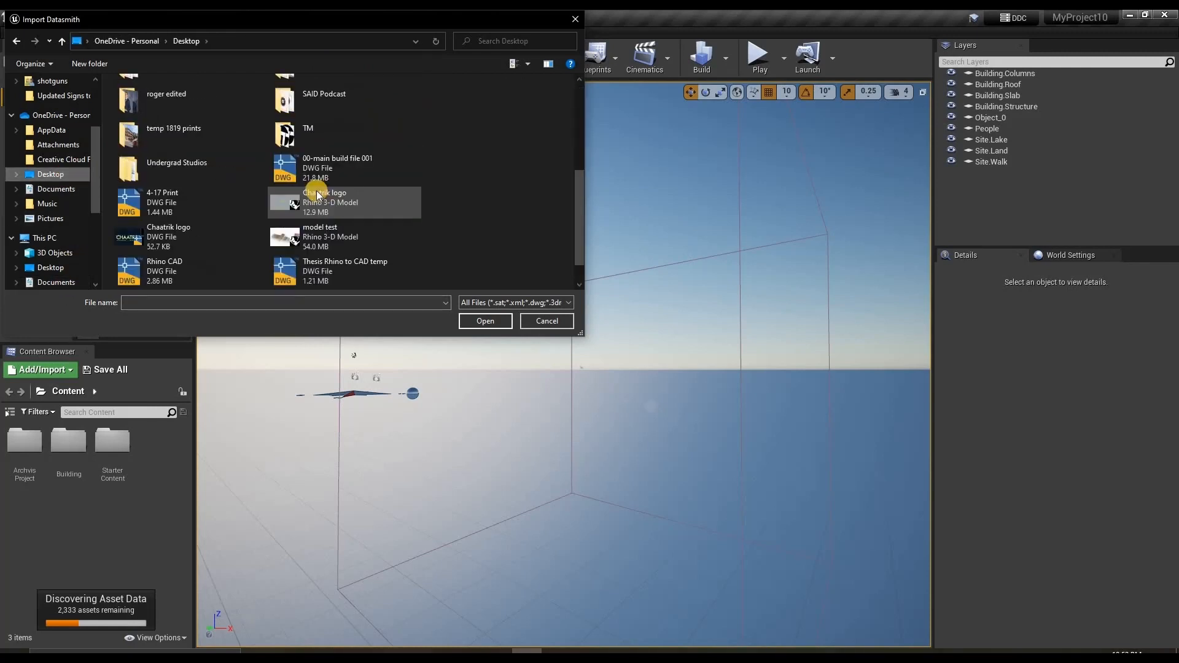
scroll(325, 141, "up", 1)
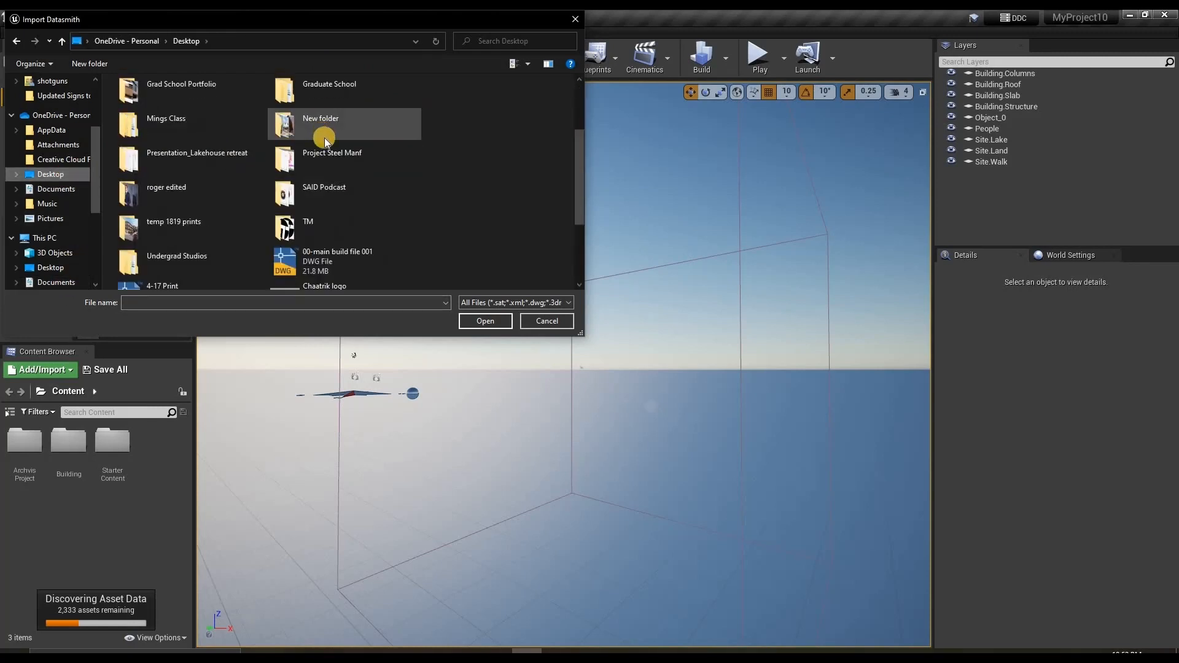
double_click(315, 215)
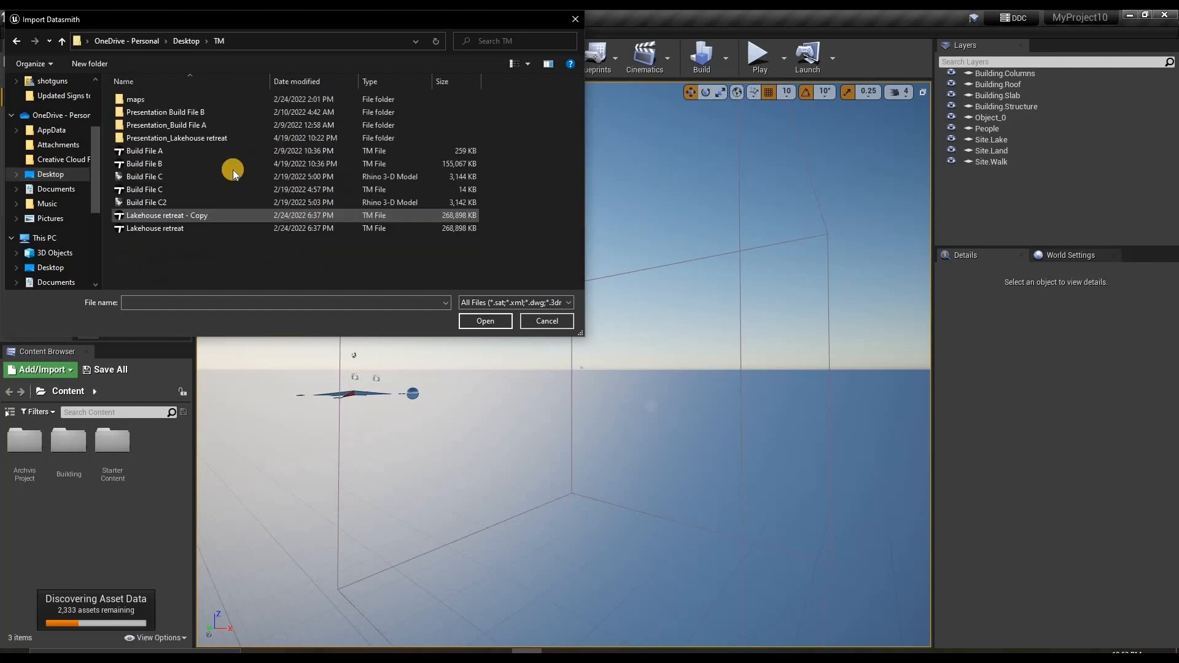
double_click(194, 163)
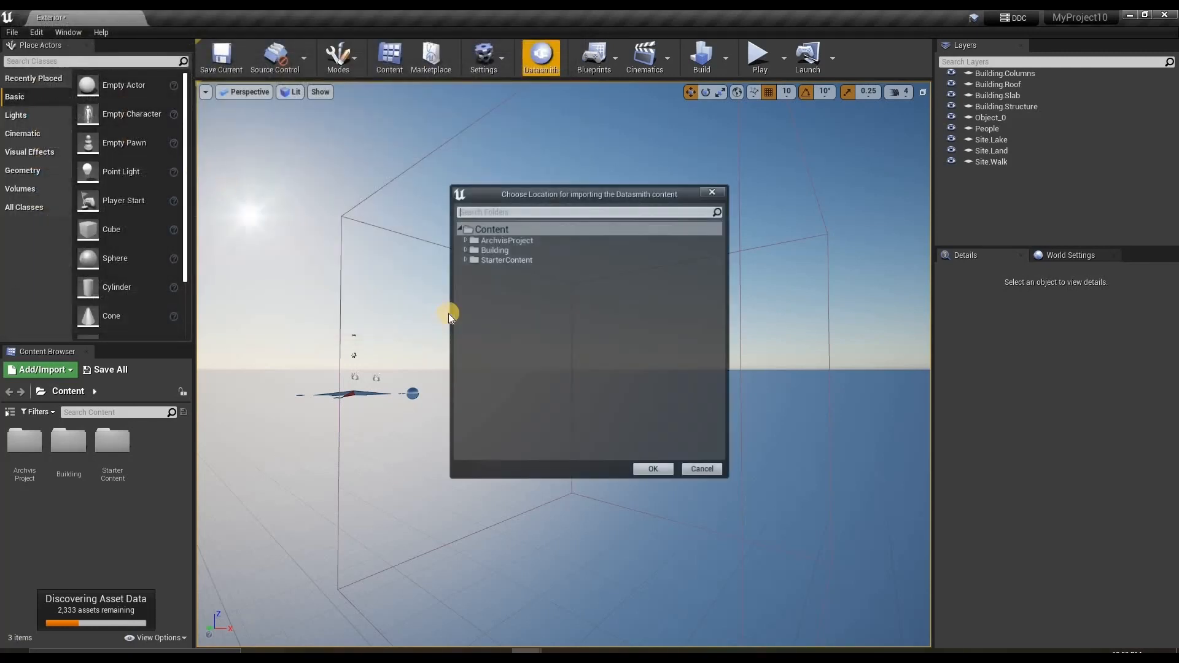
Step: Choose the StarterContent folder as the import location for the Datasmith content
double_click(464, 239)
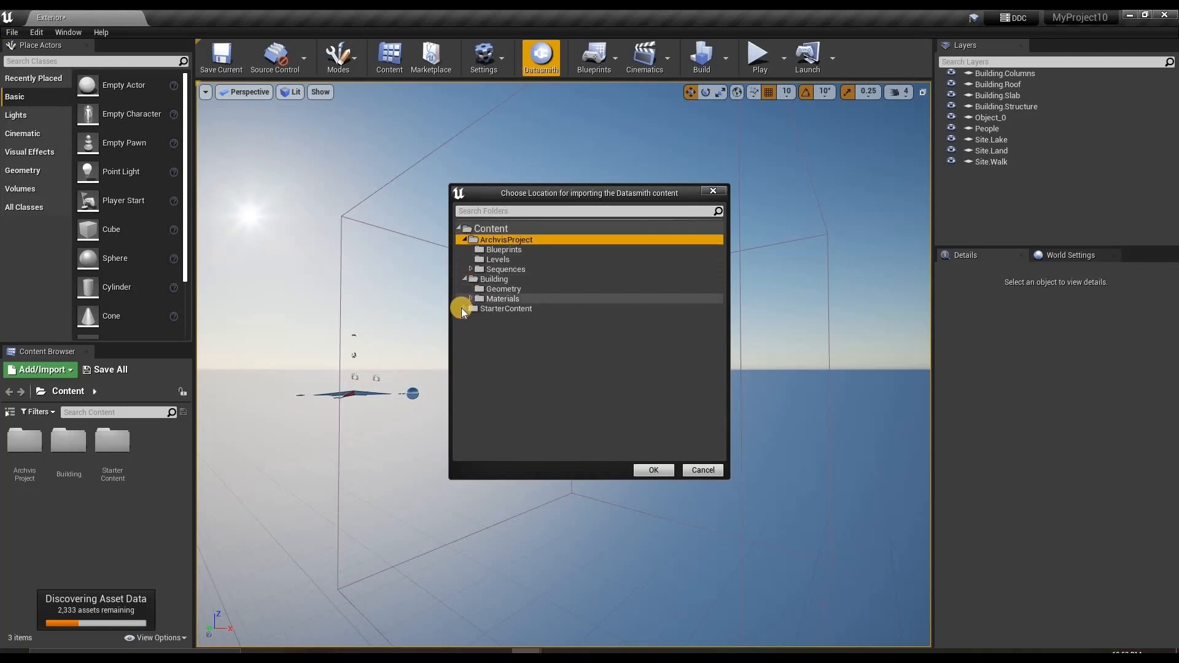
left_click(462, 308)
left_click(464, 309)
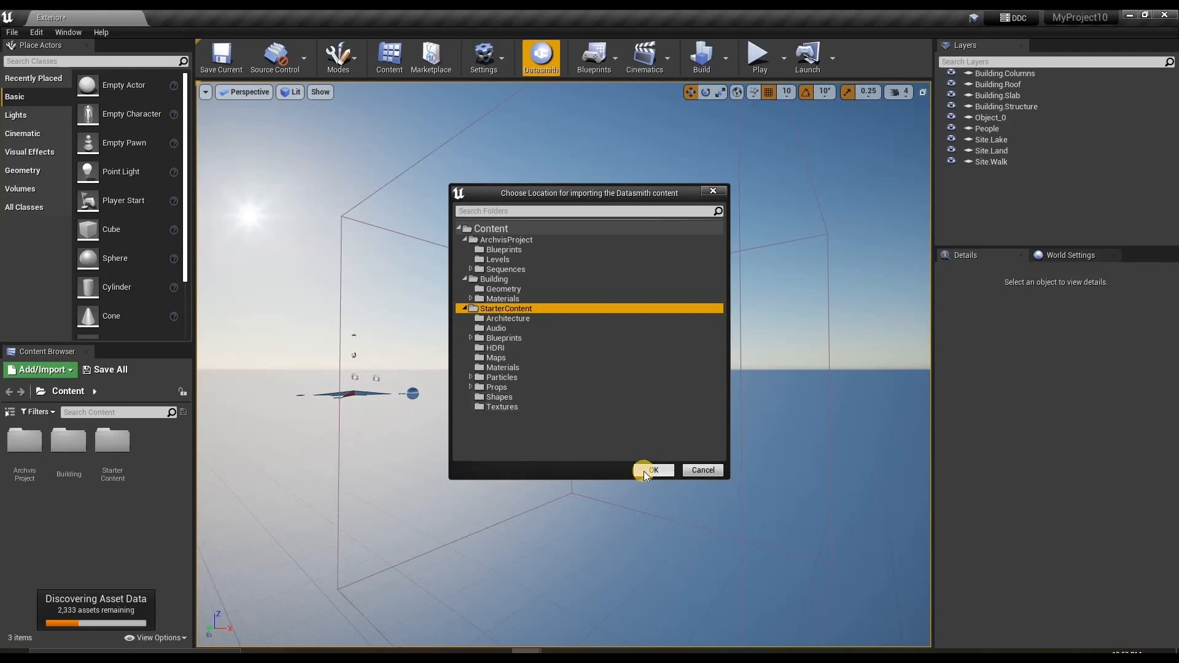
left_click(644, 471)
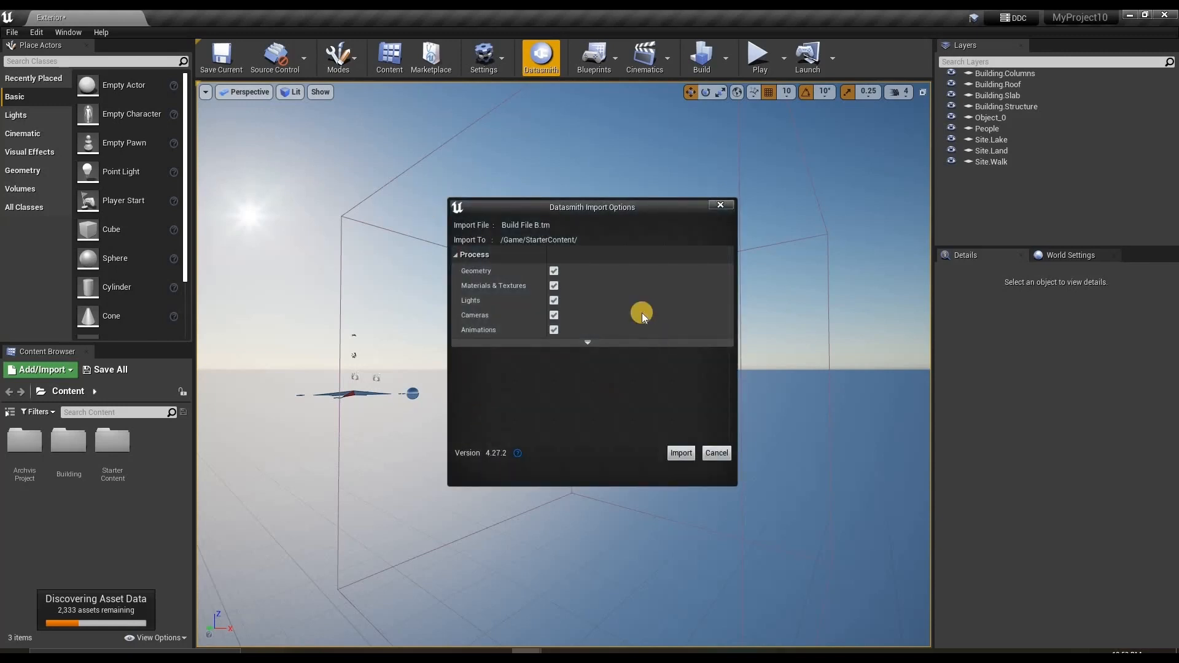
Step: Reveal the static mesh options and import Build File B with geometry, materials, lights, cameras and animations included
left_click(588, 343)
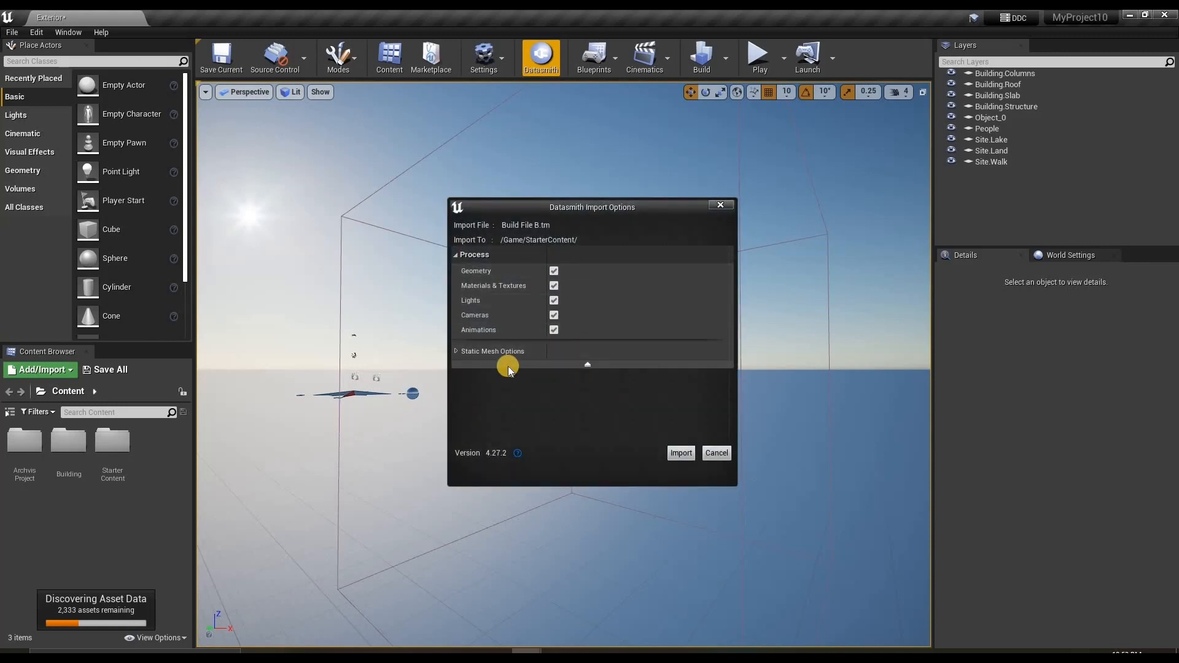
left_click(455, 353)
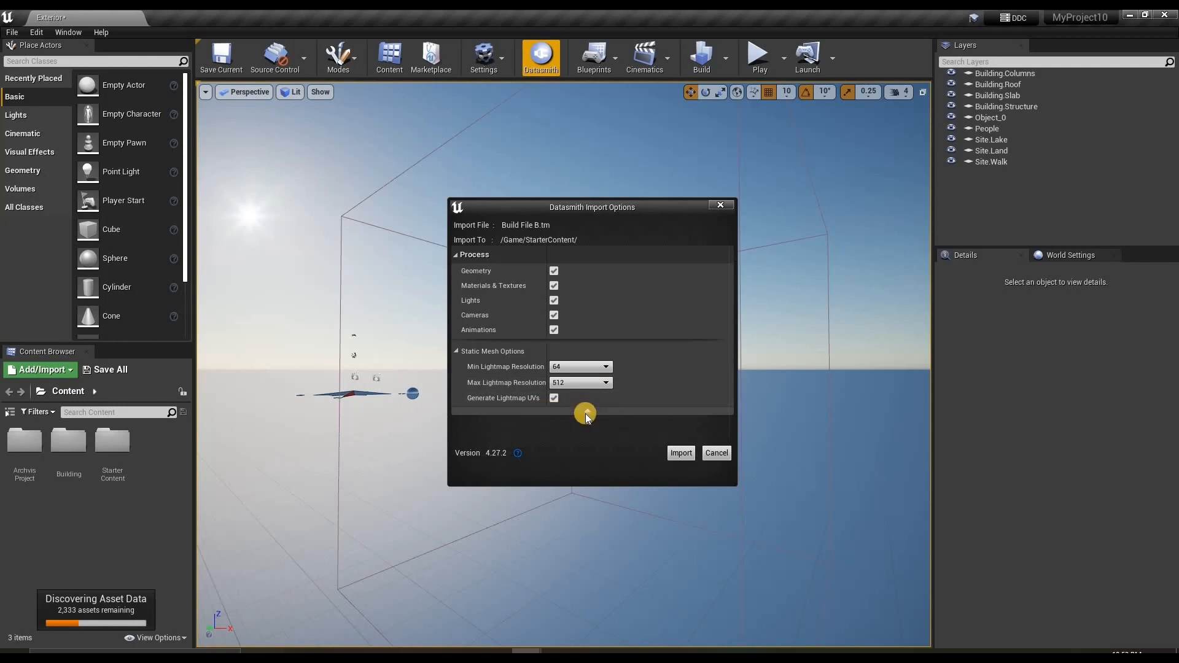
left_click(680, 455)
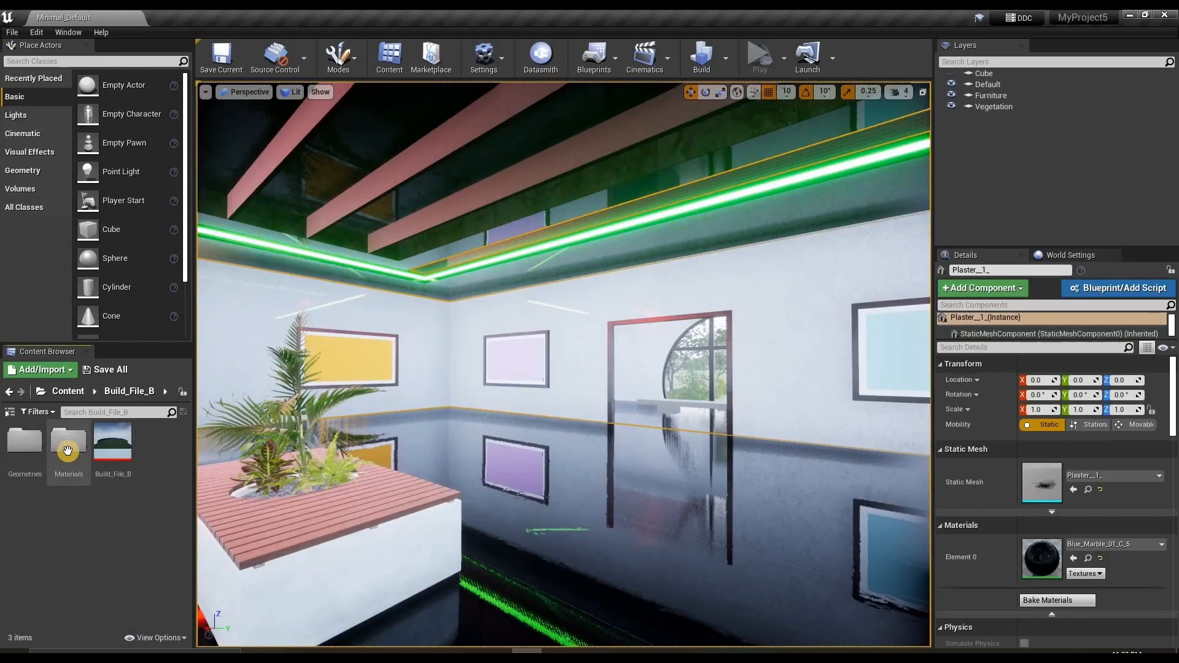
Step: Apply the Redcedar material from the Build_File_B Materials folder to the planter's slatted top
double_click(68, 442)
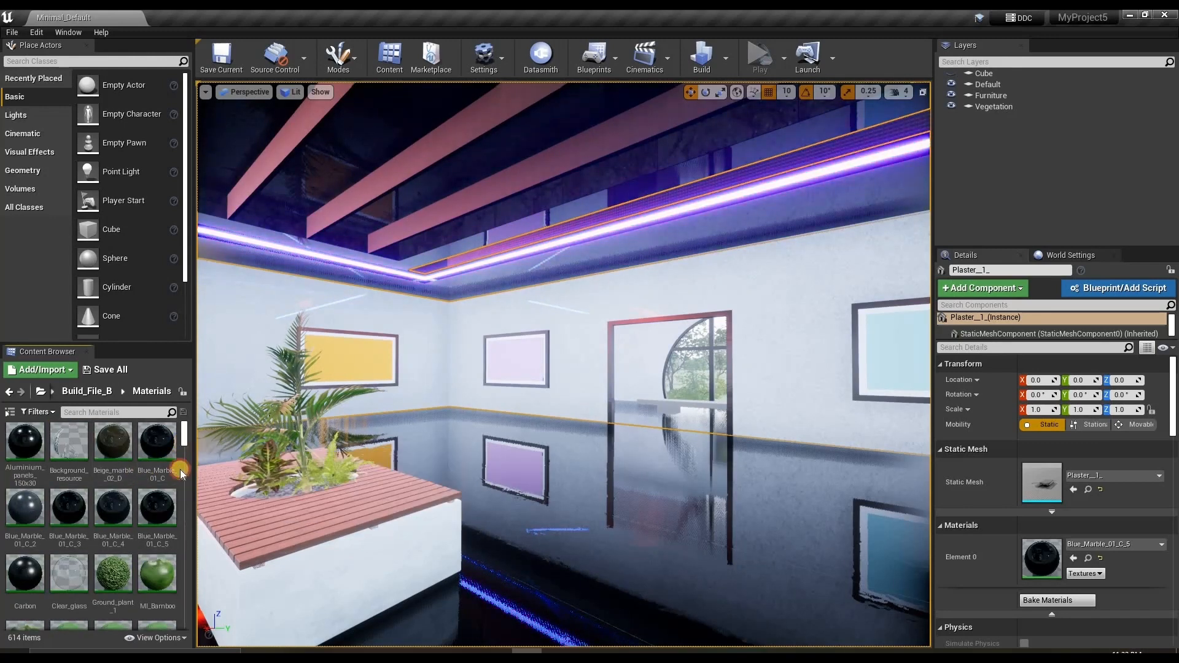
left_click_drag(181, 468, 180, 484)
scroll(163, 454, "up", 5)
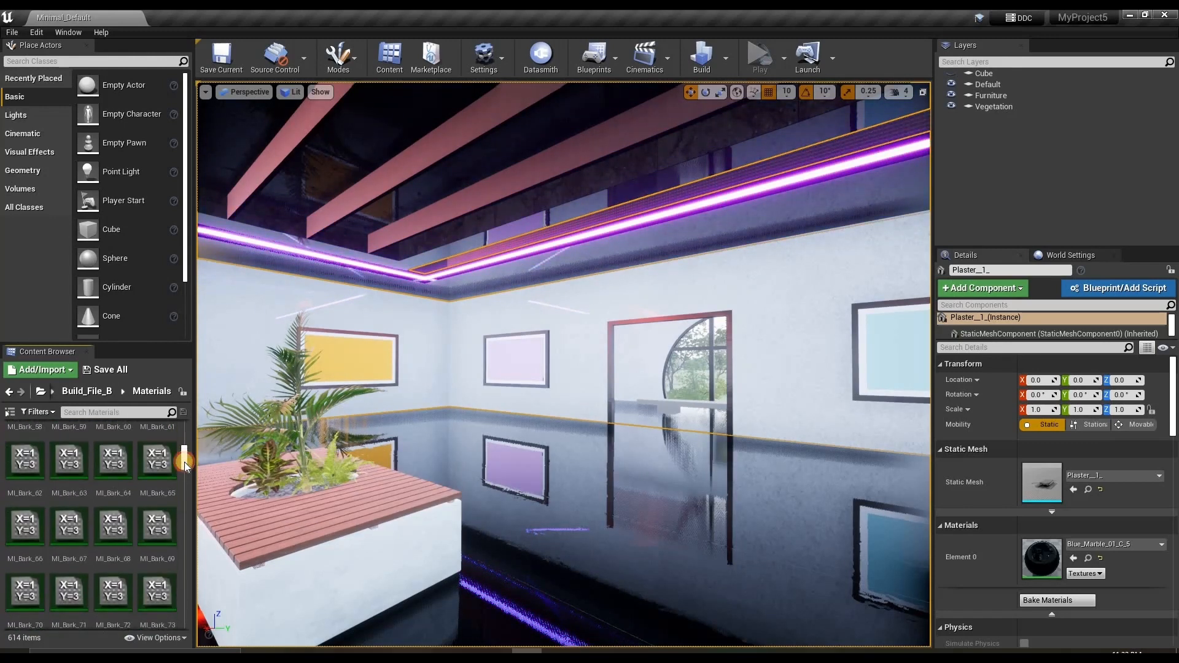
scroll(170, 459, "down", 5)
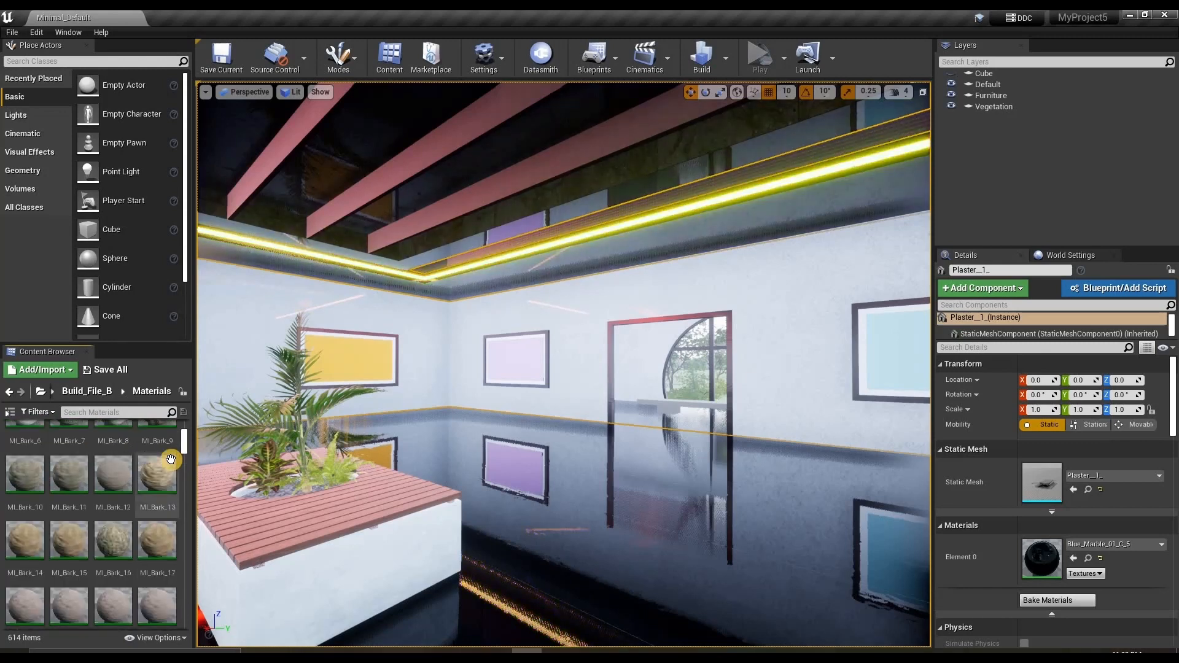
scroll(171, 459, "down", 5)
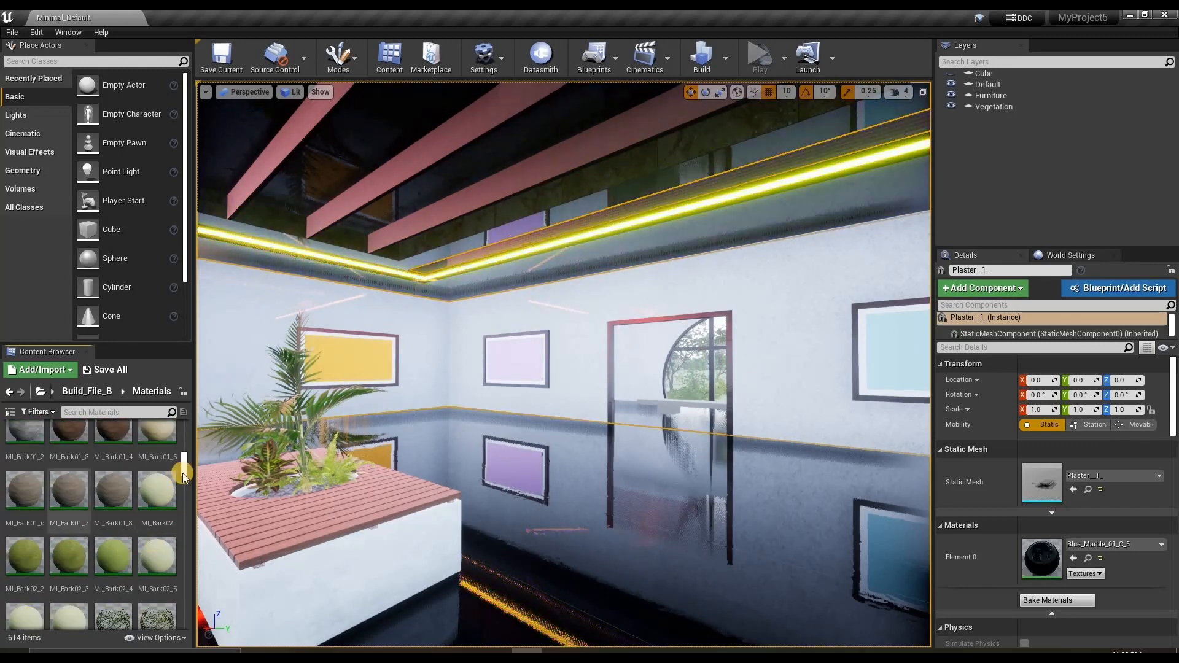
left_click_drag(184, 470, 184, 625)
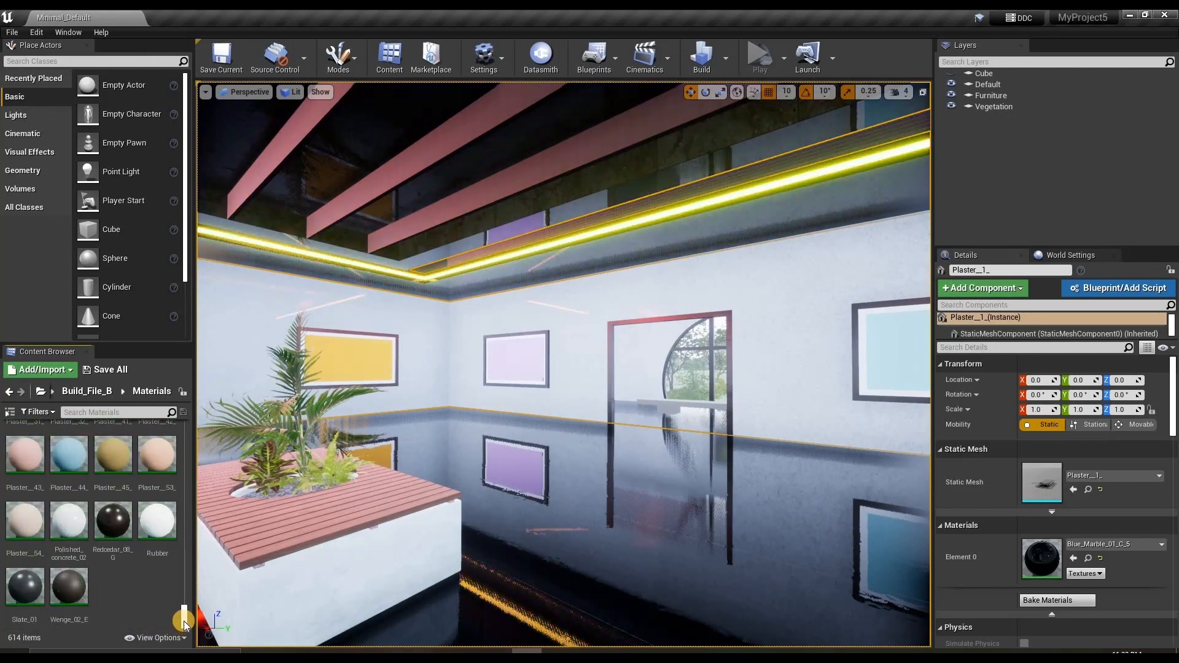
left_click_drag(113, 521, 310, 540)
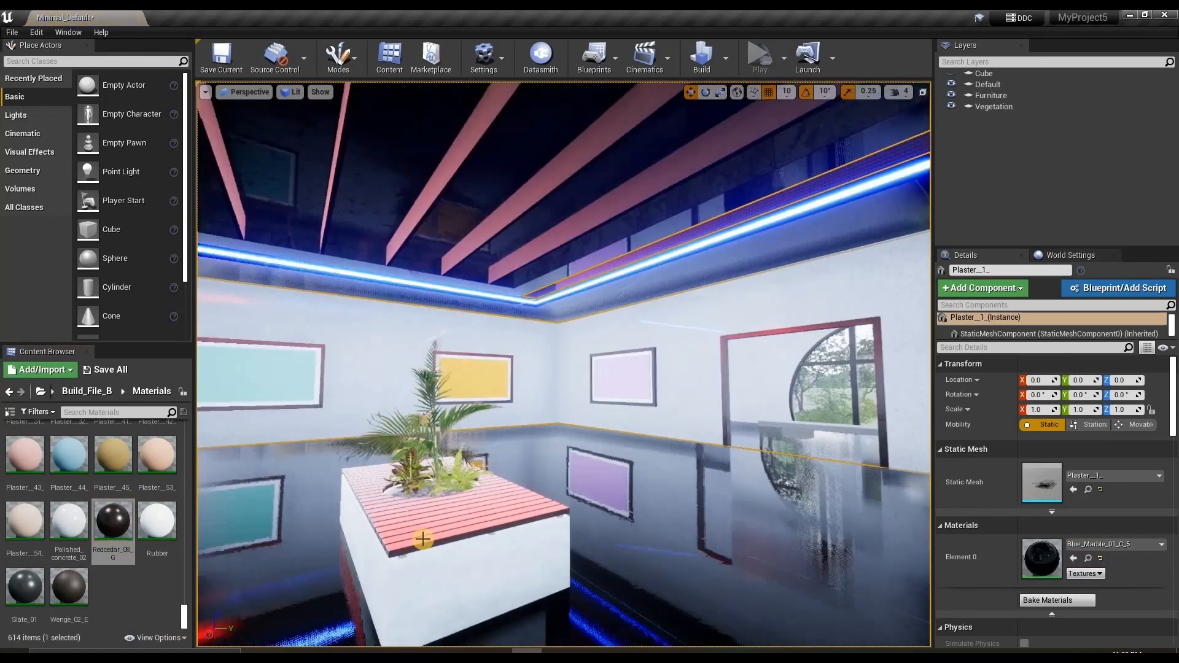
Step: Apply the Multicolored_Neon material to the planter's top and replace it with Non_slip_flooring_01
right_click_drag(422, 539, 421, 539)
scroll(128, 536, "up", 3)
scroll(128, 536, "up", 5)
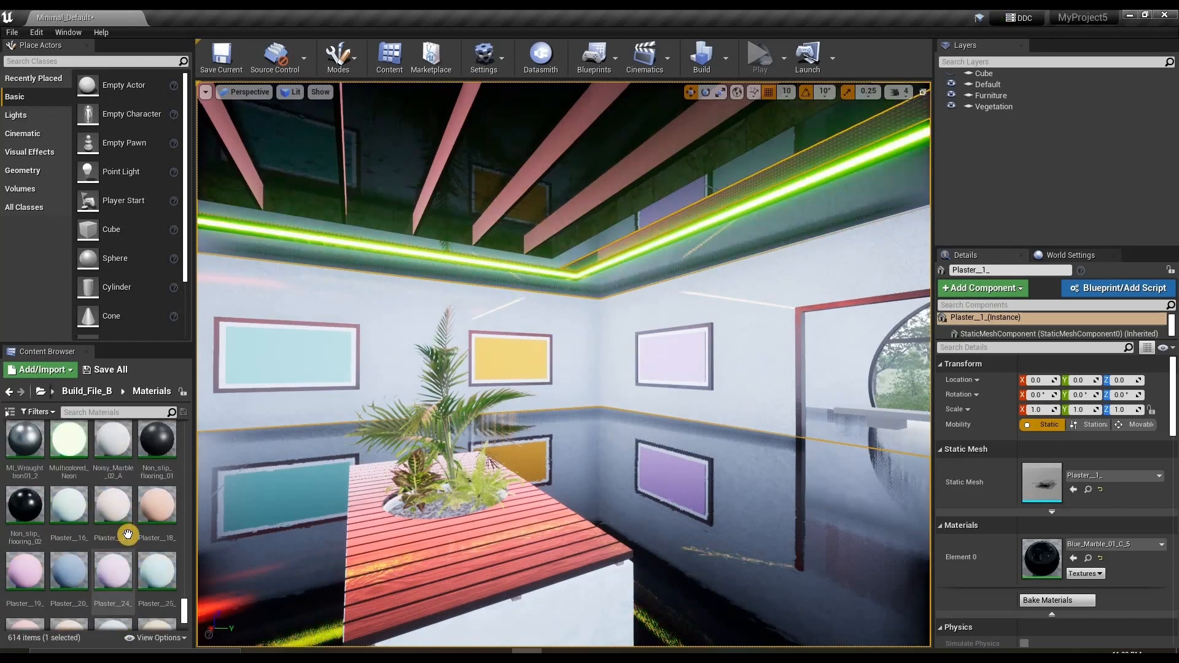
left_click_drag(69, 521, 503, 575)
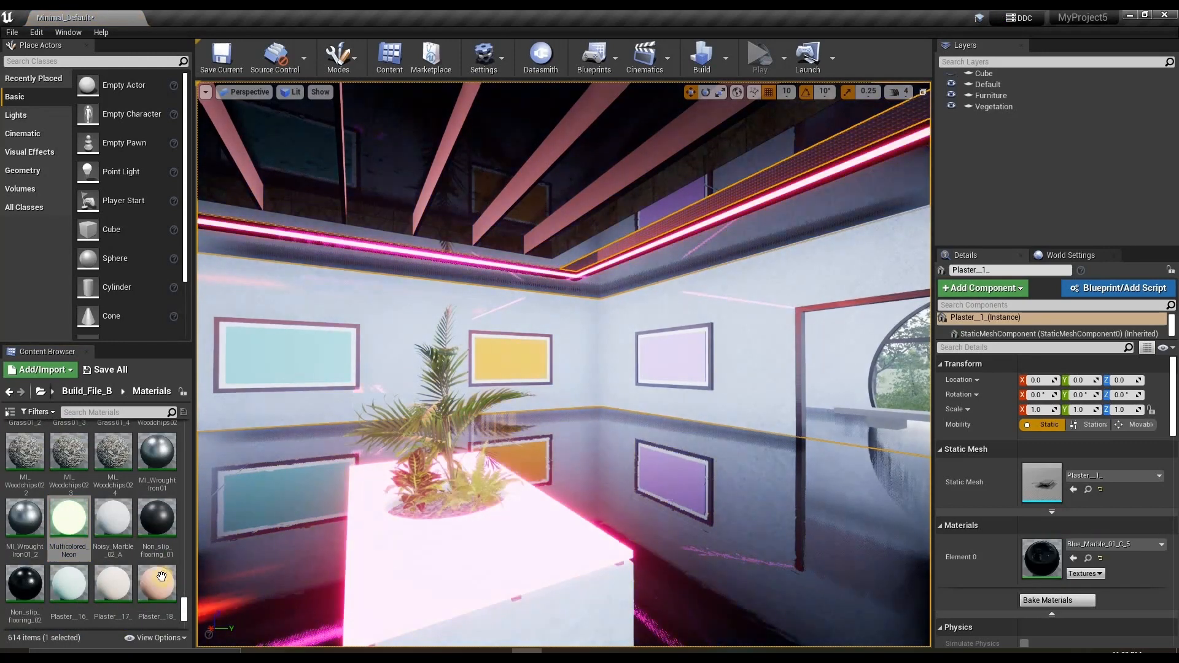
mouse_move(158, 519)
left_mouse_down()
mouse_move(442, 576)
mouse_move(376, 584)
mouse_move(506, 584)
left_mouse_up()
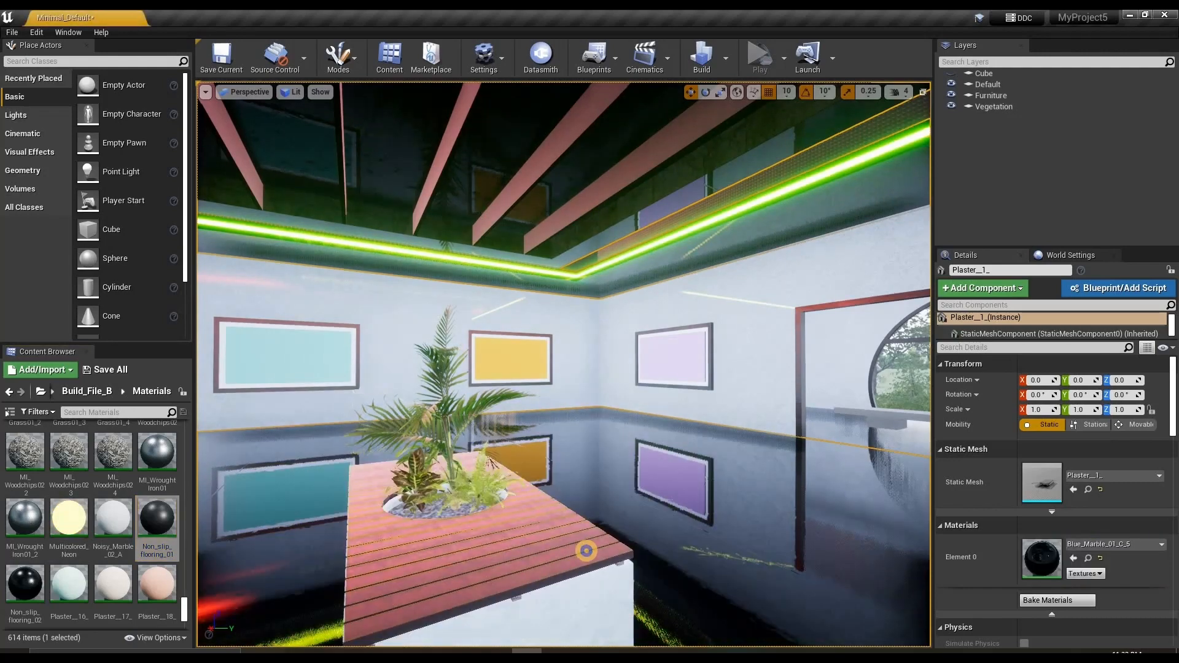
Step: Apply Multicolored_Neon to the purple framed picture beside the doorway and MI_WroughtIron01 to the yellow framed picture
right_click_drag(524, 571, 541, 594)
key("w")
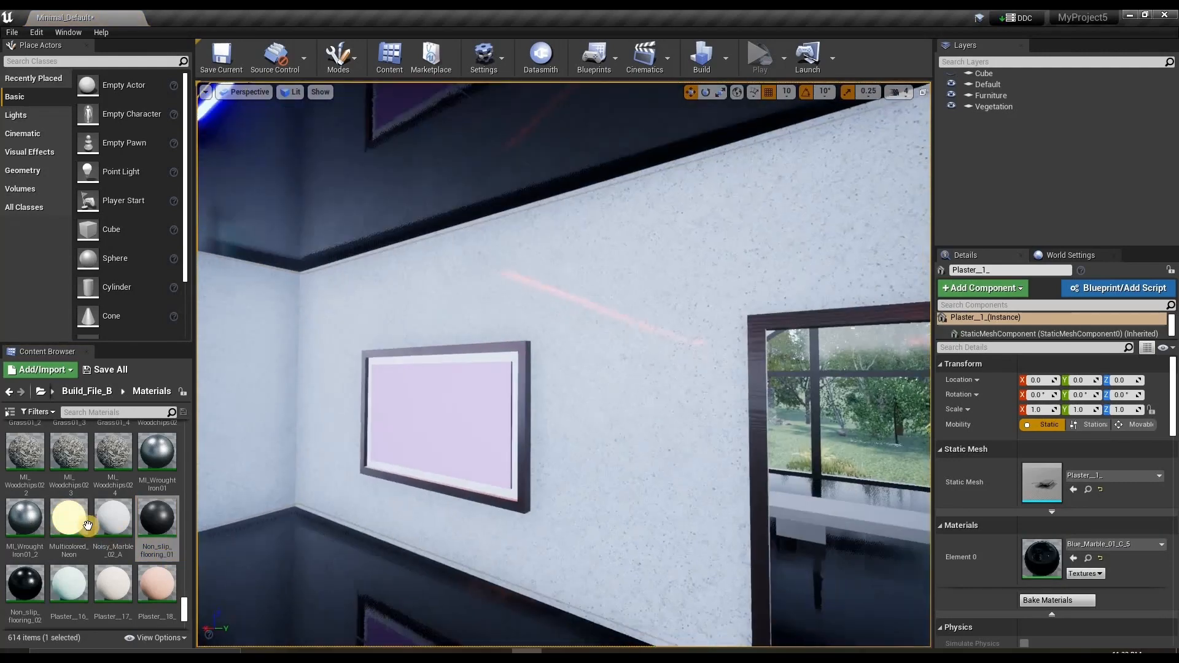
mouse_move(79, 522)
left_mouse_down()
mouse_move(424, 432)
mouse_move(418, 447)
left_mouse_up()
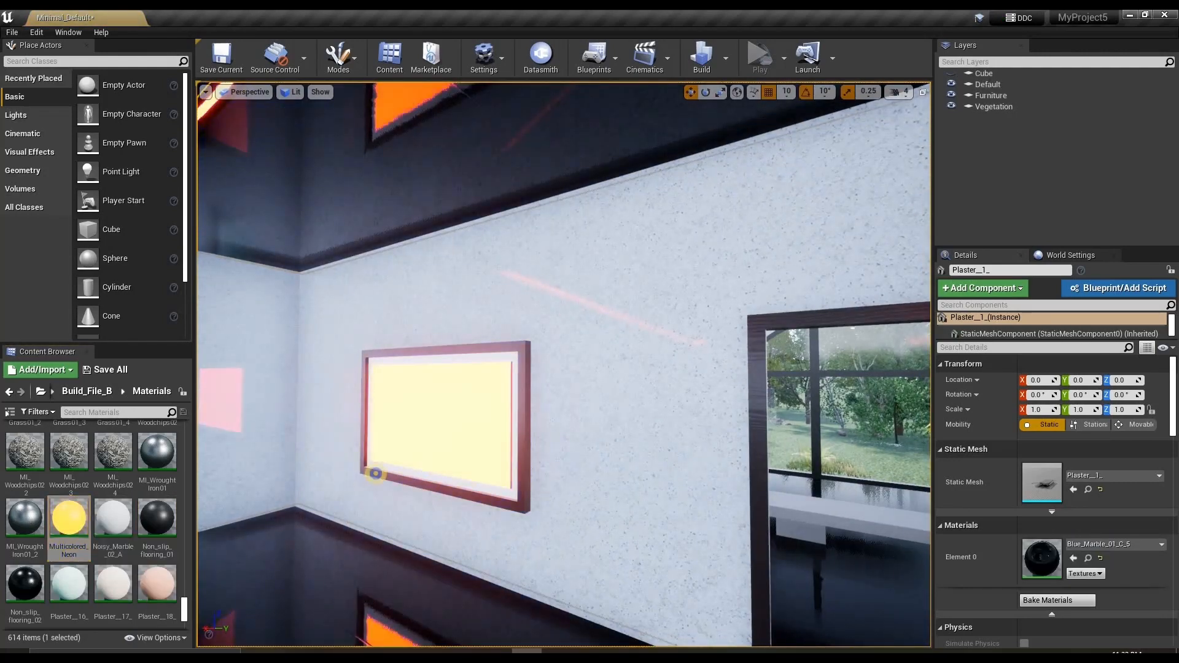
right_click_drag(484, 481, 484, 481)
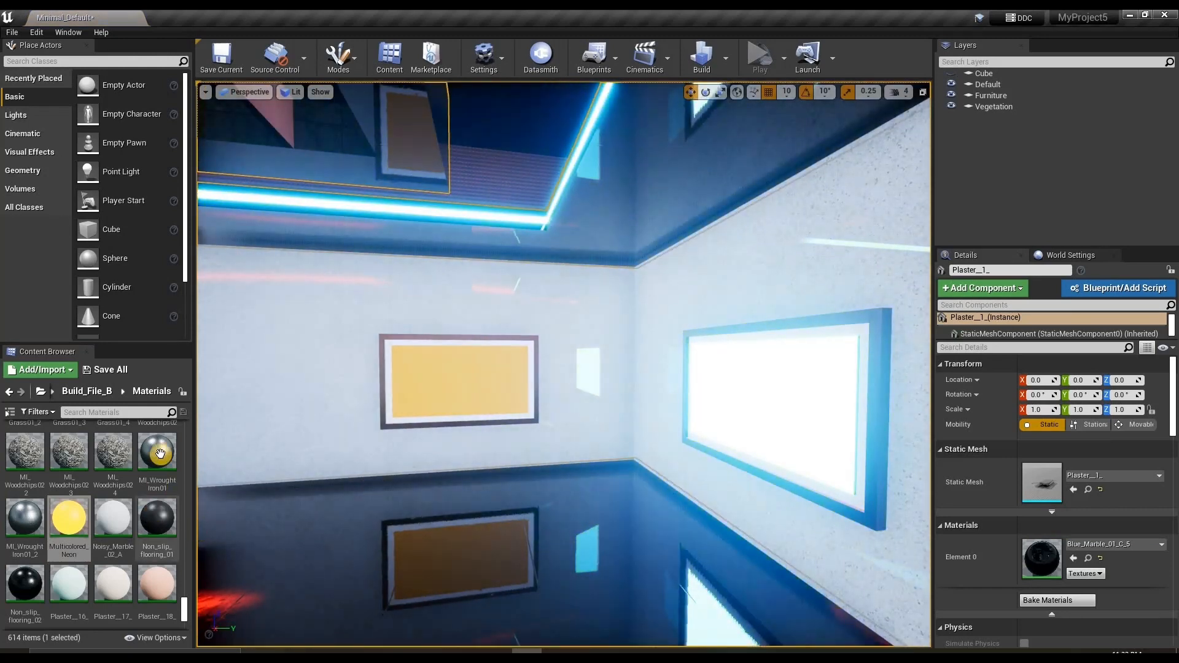
mouse_move(158, 454)
left_mouse_down()
mouse_move(455, 386)
mouse_move(507, 423)
left_mouse_up()
right_click_drag(508, 423, 507, 423)
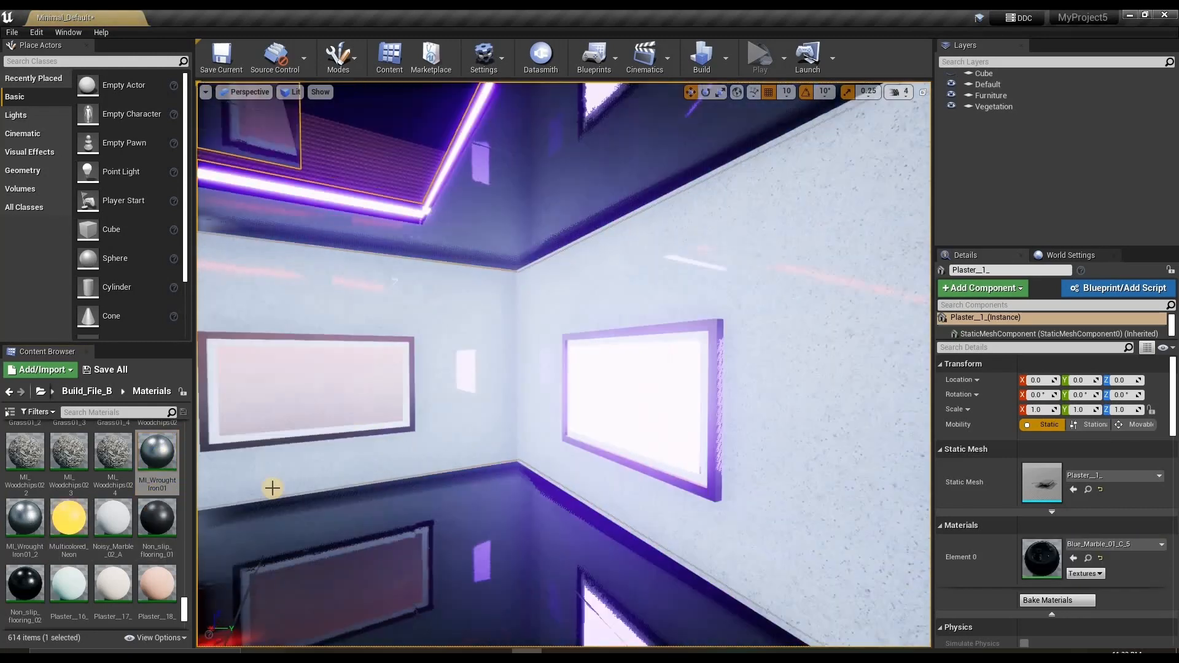
scroll(92, 481, "down", 5)
scroll(94, 480, "up", 10)
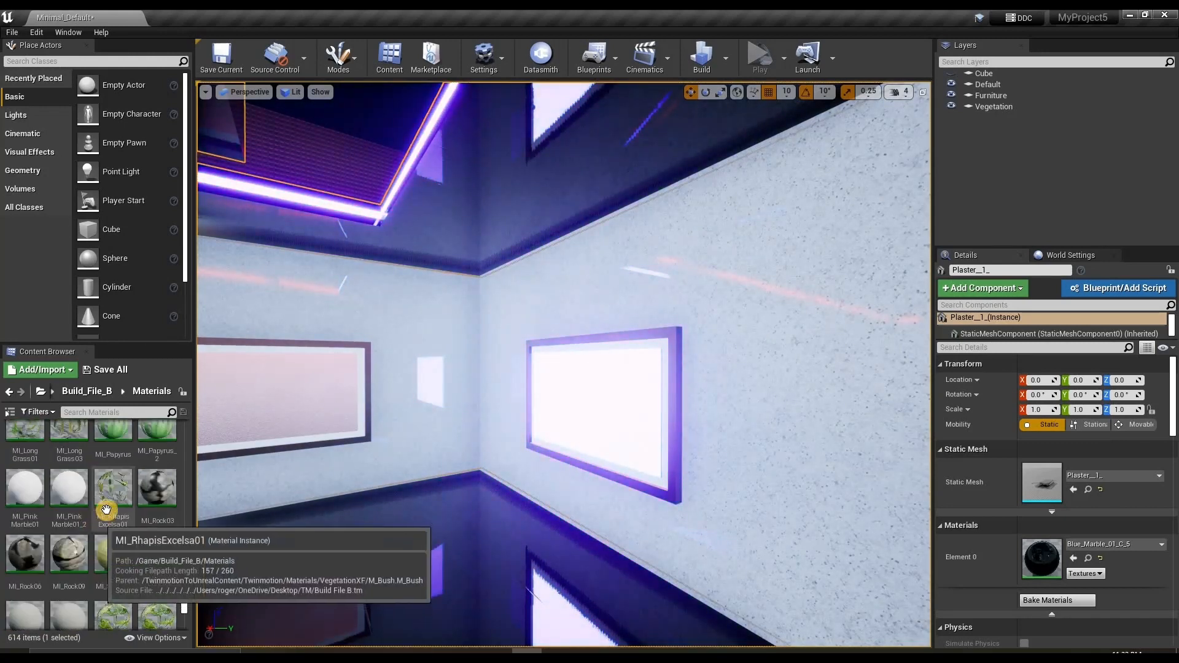
scroll(105, 510, "up", 5)
Step: Move the concrete bench in front of the round window to about X 68.63 and Z 20.48
right_click_drag(222, 489, 222, 489)
left_click_drag(547, 531, 595, 544)
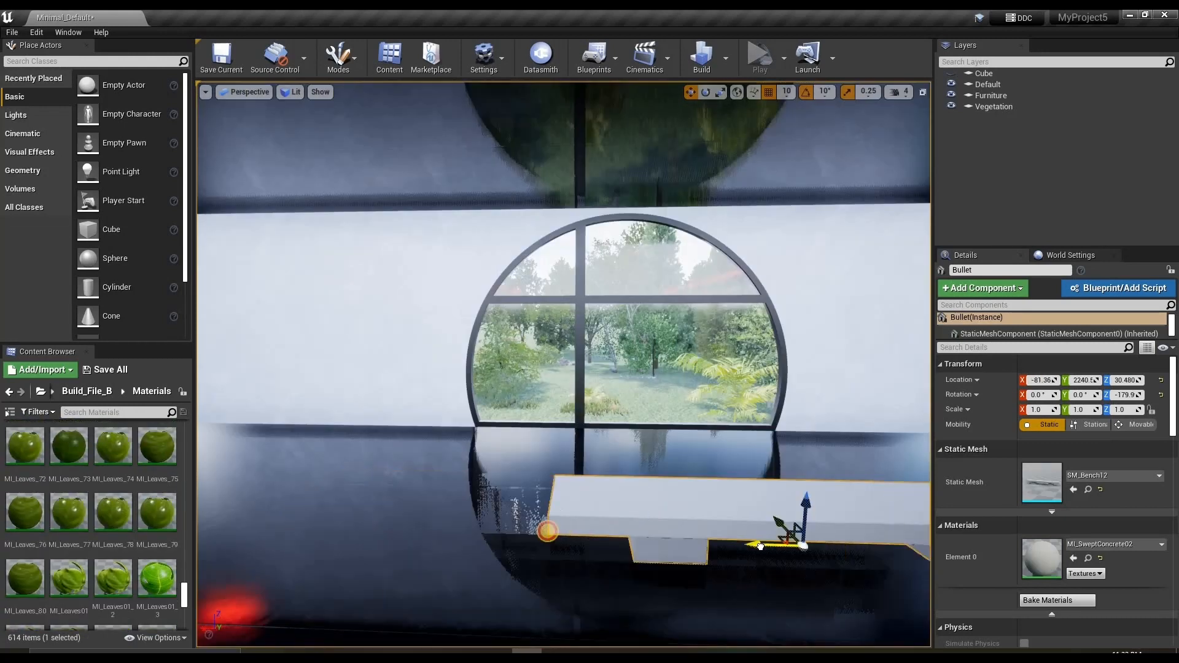
left_click_drag(588, 398, 625, 468)
scroll(614, 487, "up", 10)
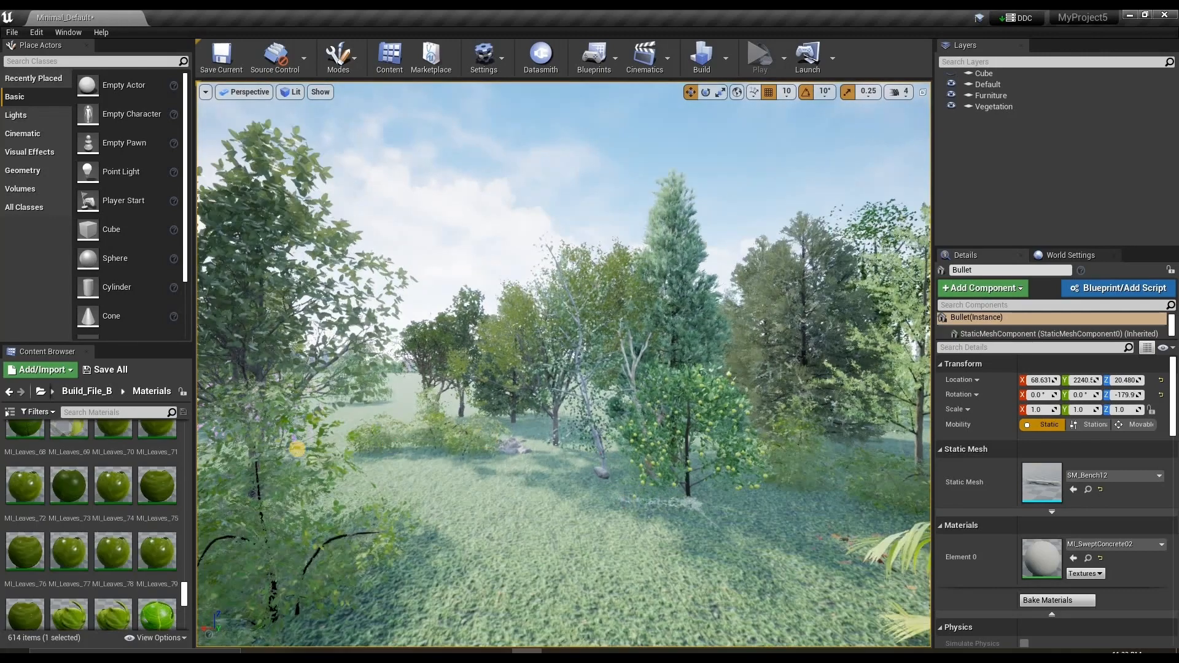
right_click_drag(674, 476, 560, 476)
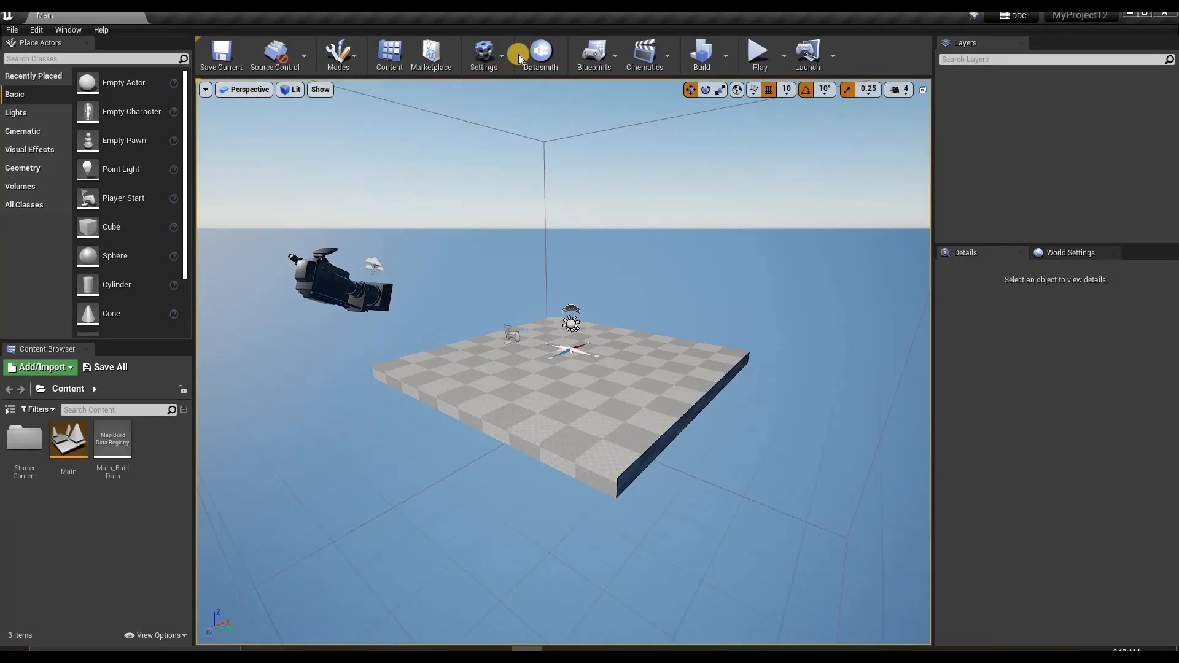
Step: Import the Twinmotion file MaterialsRoom from the Desktop into the Content folder of MyProject12 through Datasmith
left_click(532, 55)
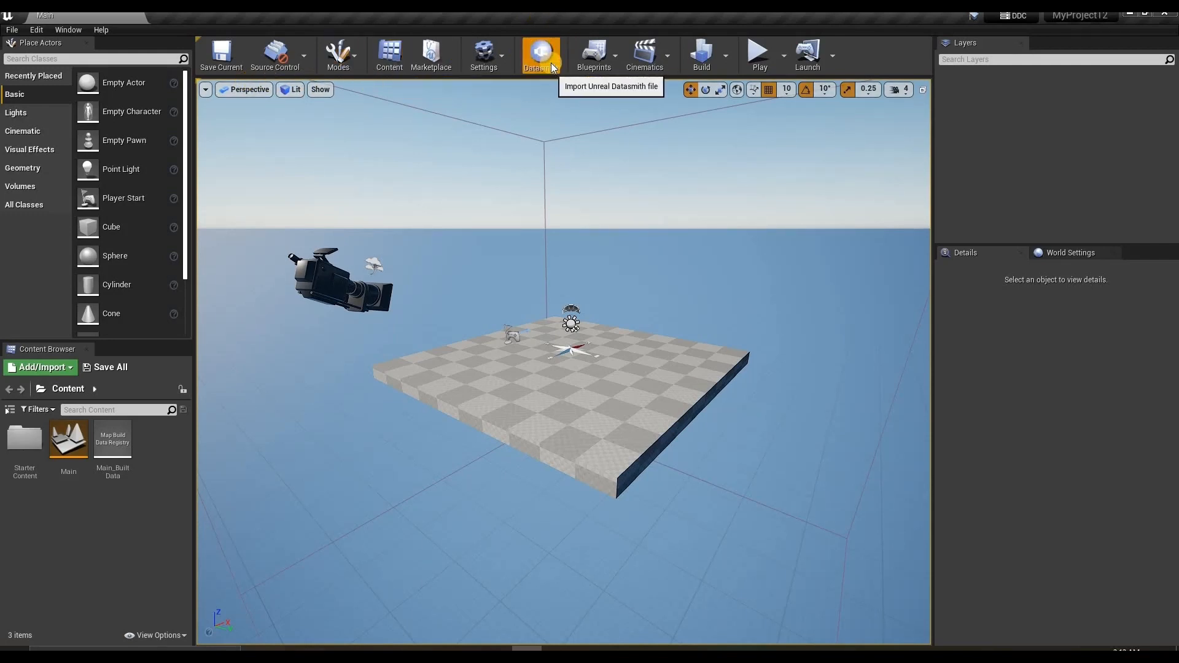
left_click(553, 91)
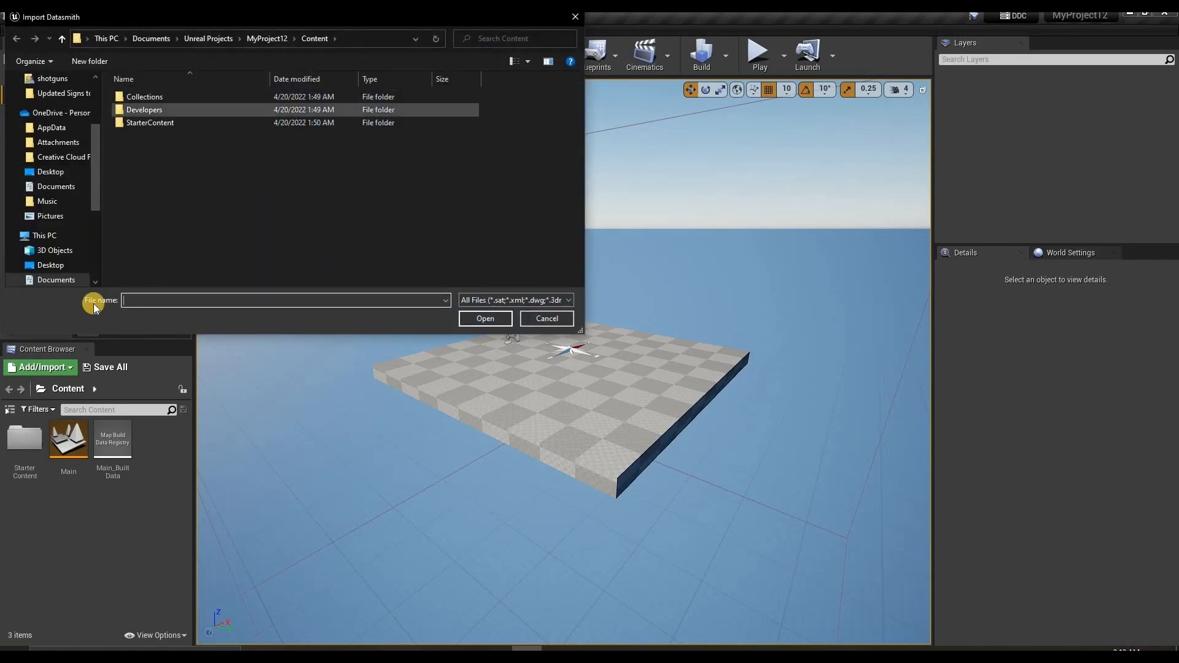
left_click(55, 261)
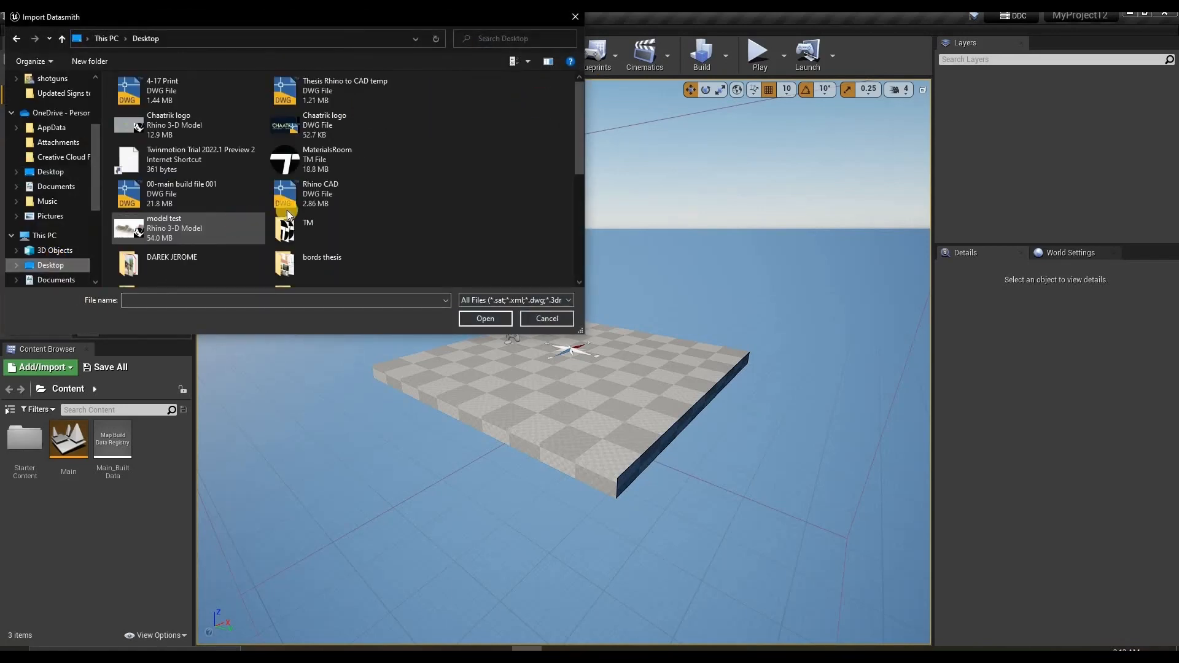
double_click(330, 158)
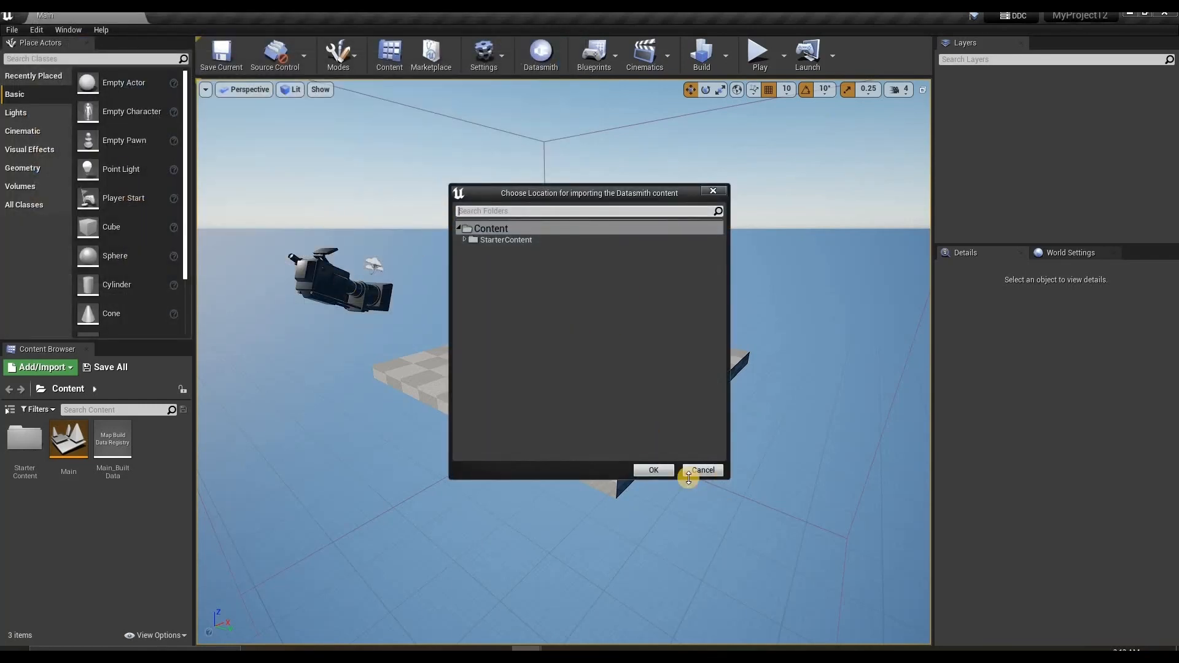
left_click(654, 470)
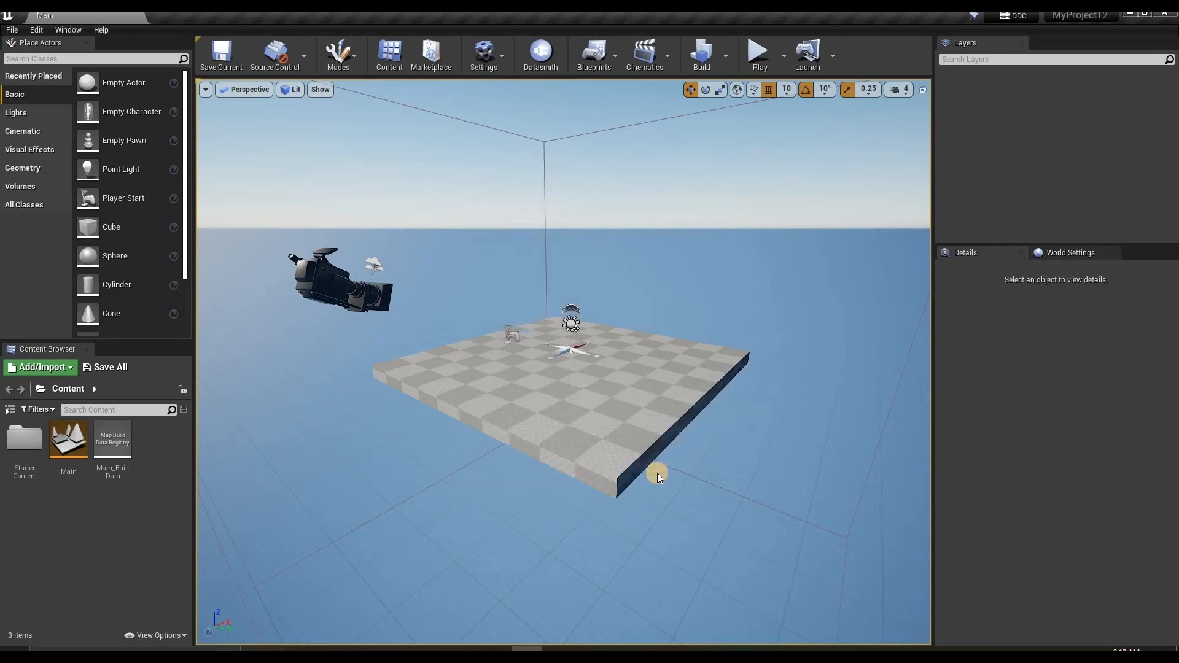
left_click(681, 453)
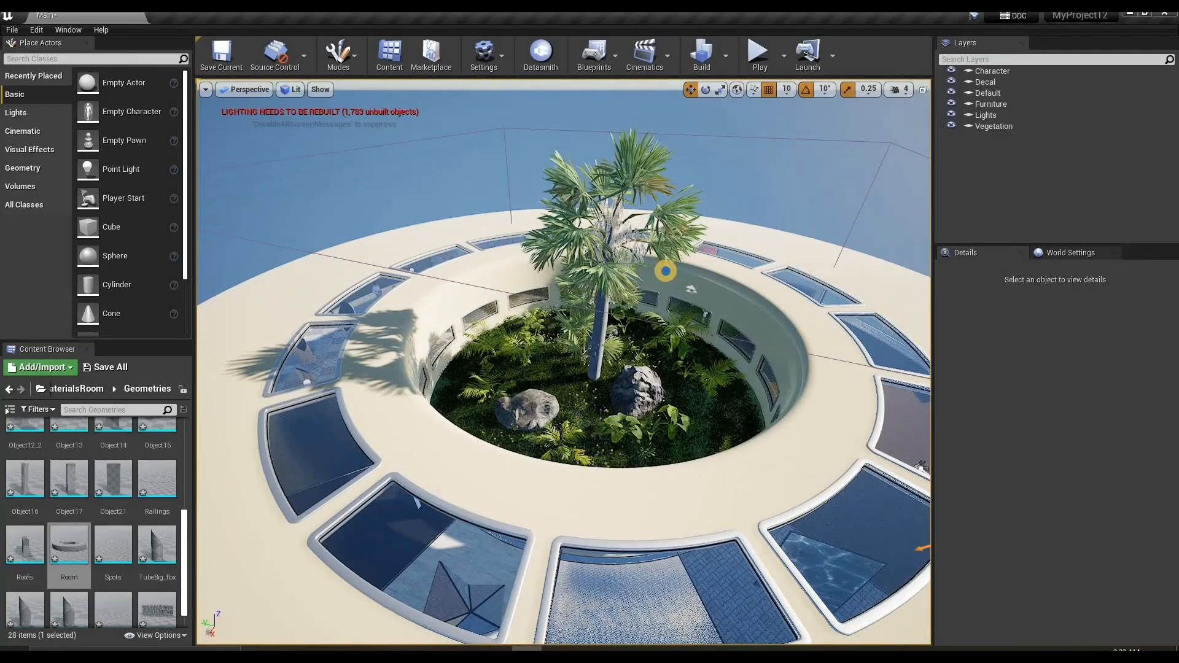
Step: Lower the rock at the near edge of the courtyard garden to about Z 128.74
right_click_drag(663, 266, 658, 364)
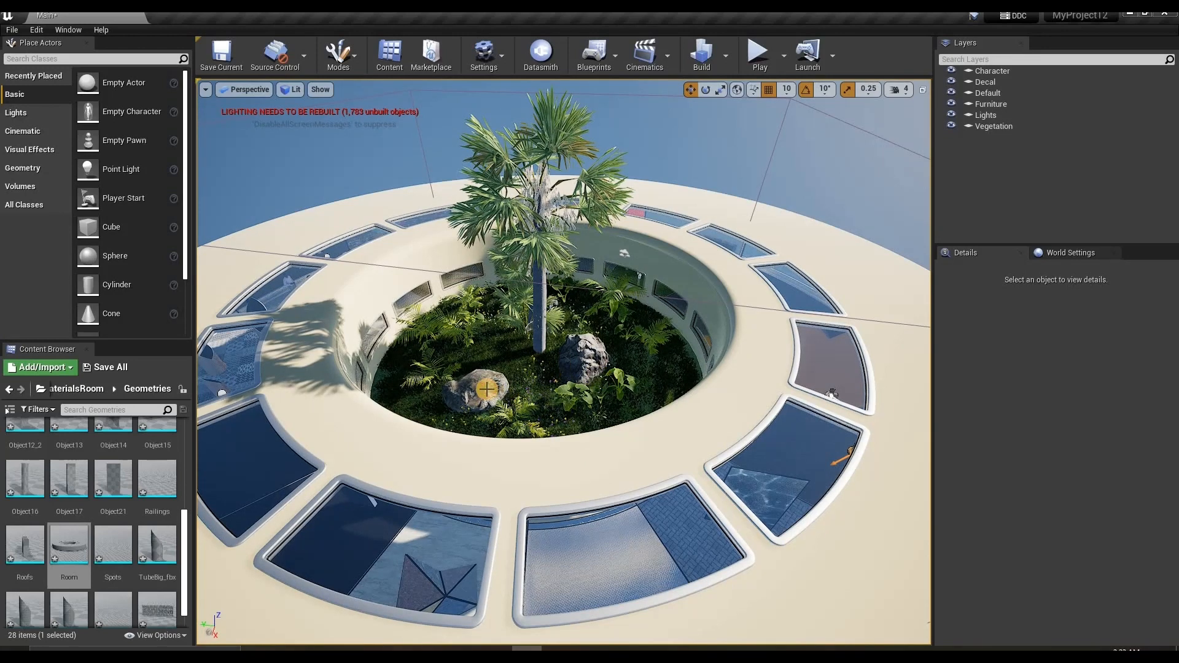
left_click(486, 389)
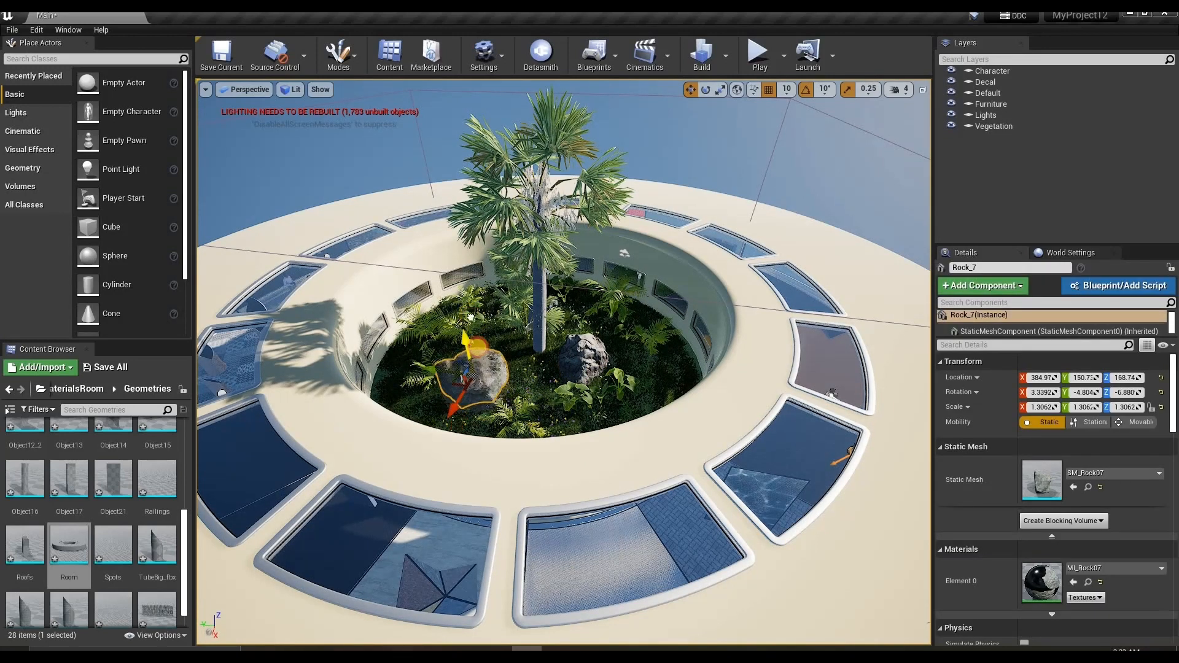
mouse_move(478, 344)
left_mouse_down()
mouse_move(482, 362)
mouse_move(482, 342)
mouse_move(469, 365)
left_mouse_up()
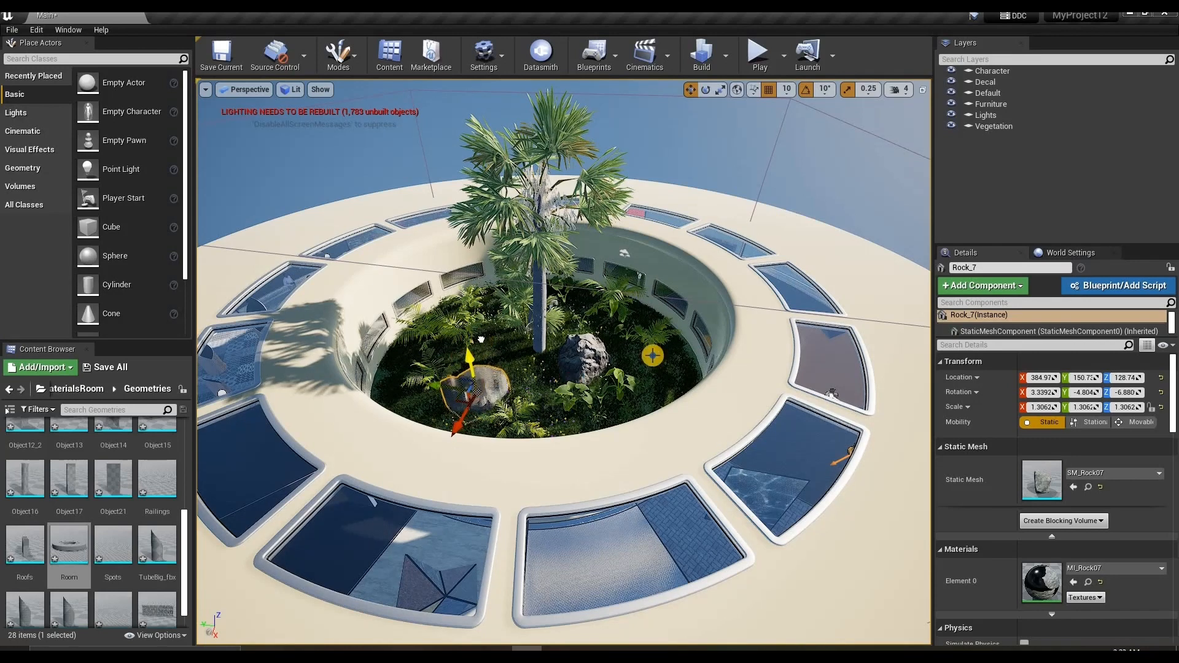
right_click_drag(358, 155, 285, 148)
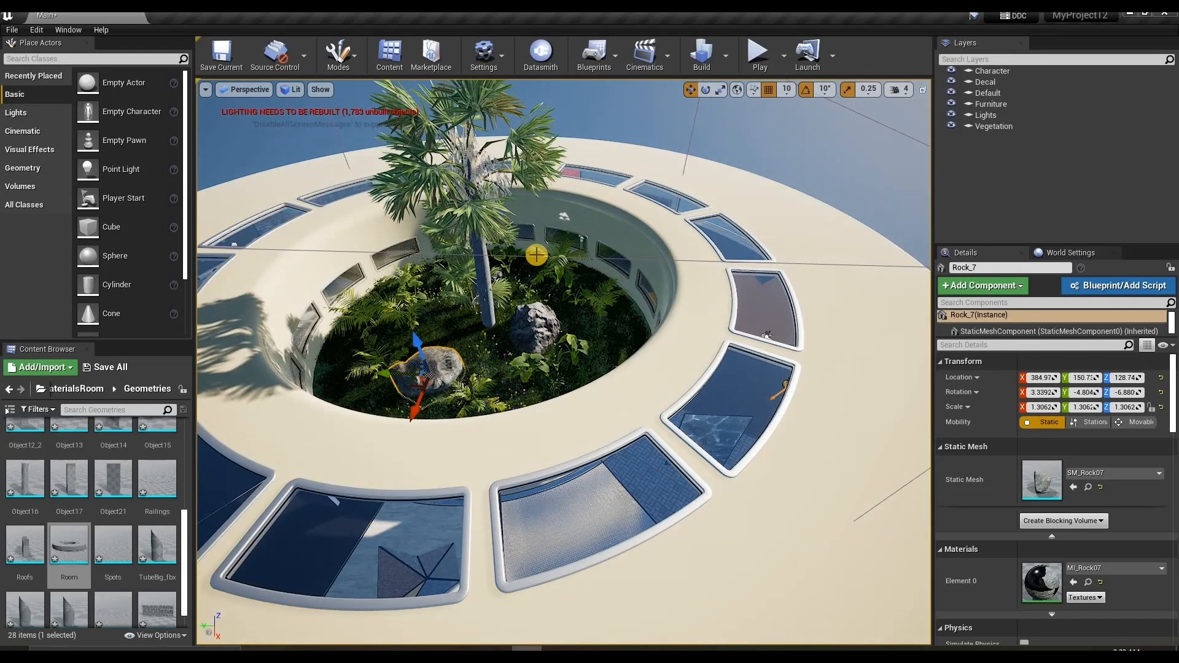
Step: Select the long grass in the courtyard garden to show its details, and clear the selection
key("Escape")
right_click(544, 284)
key("Escape")
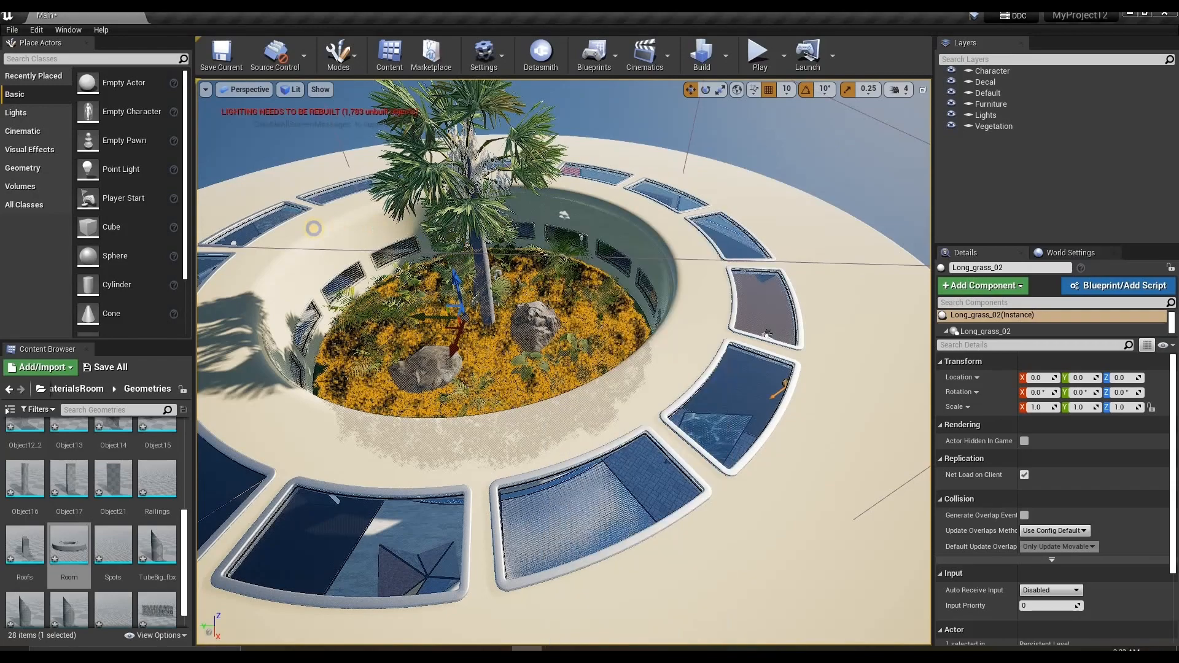
right_click_drag(416, 282, 417, 281)
left_click(635, 327)
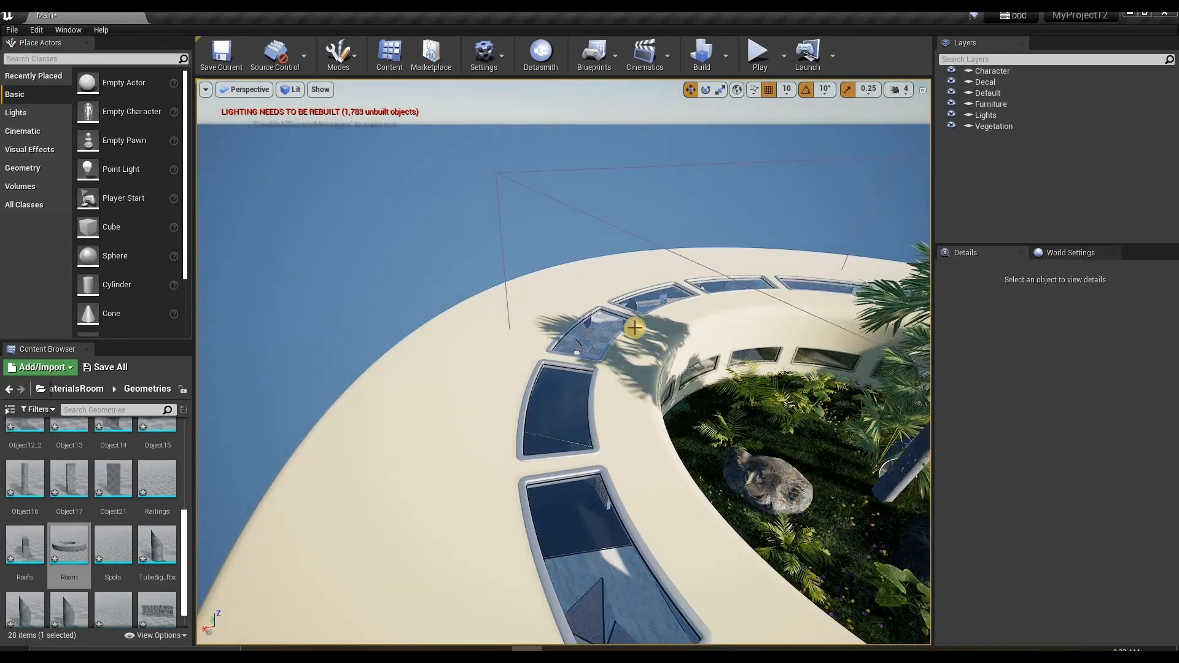
Step: Look around the imported building from the curved roof through the tiled exhibition area to the reception desk
right_click(635, 328)
left_click(427, 280)
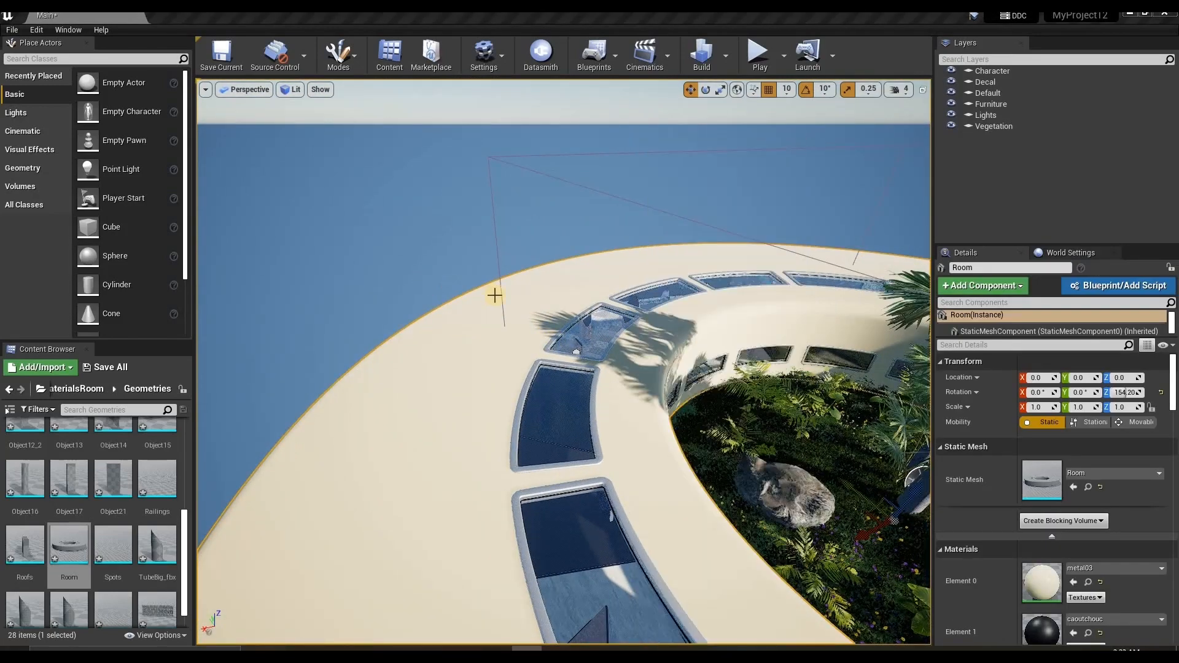
scroll(625, 369, "up", 10)
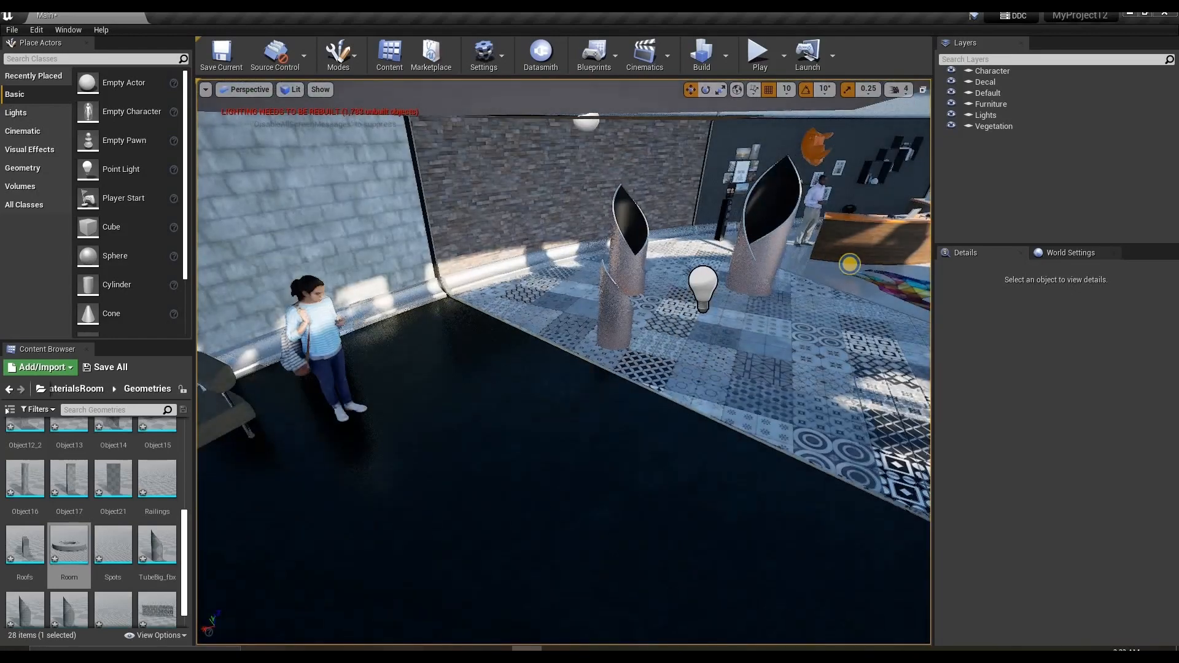
right_click_drag(849, 264, 679, 332)
scroll(680, 332, "down", 10)
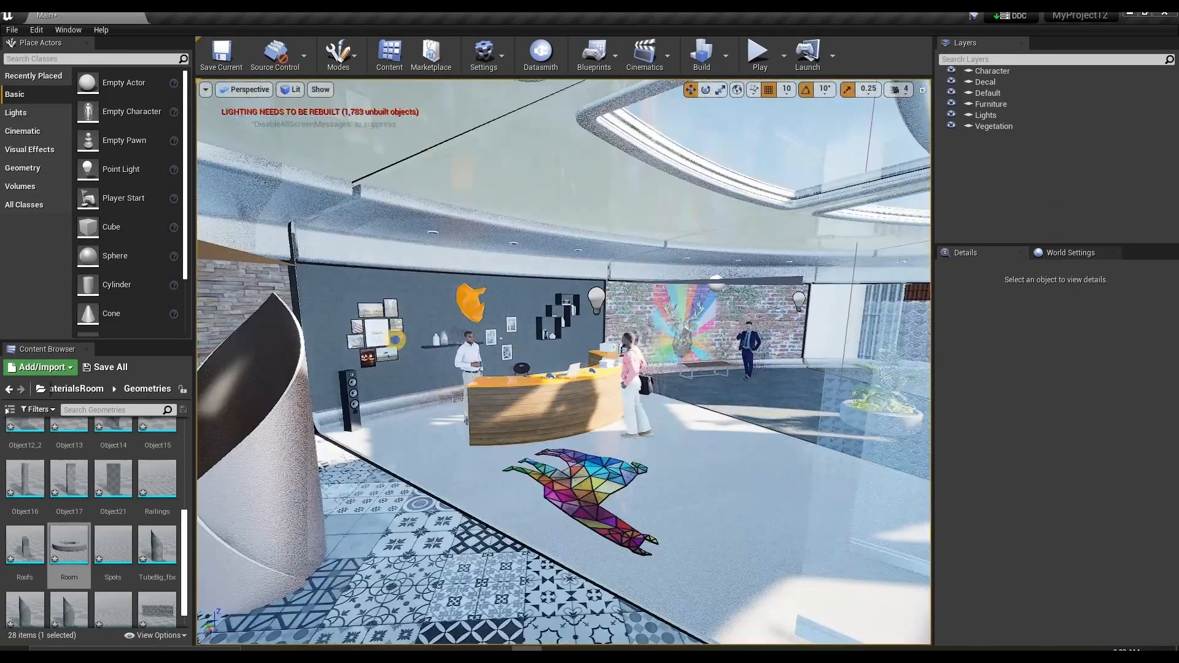
right_click_drag(396, 340, 592, 337)
right_click_drag(394, 352, 197, 361)
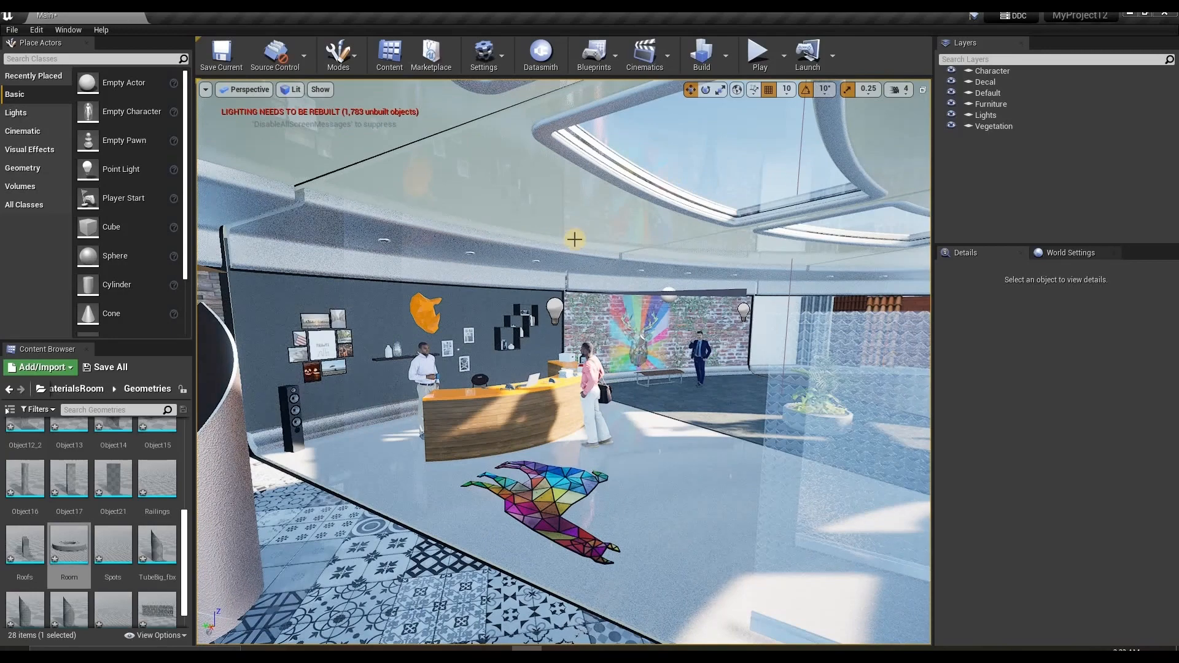
right_click(507, 371)
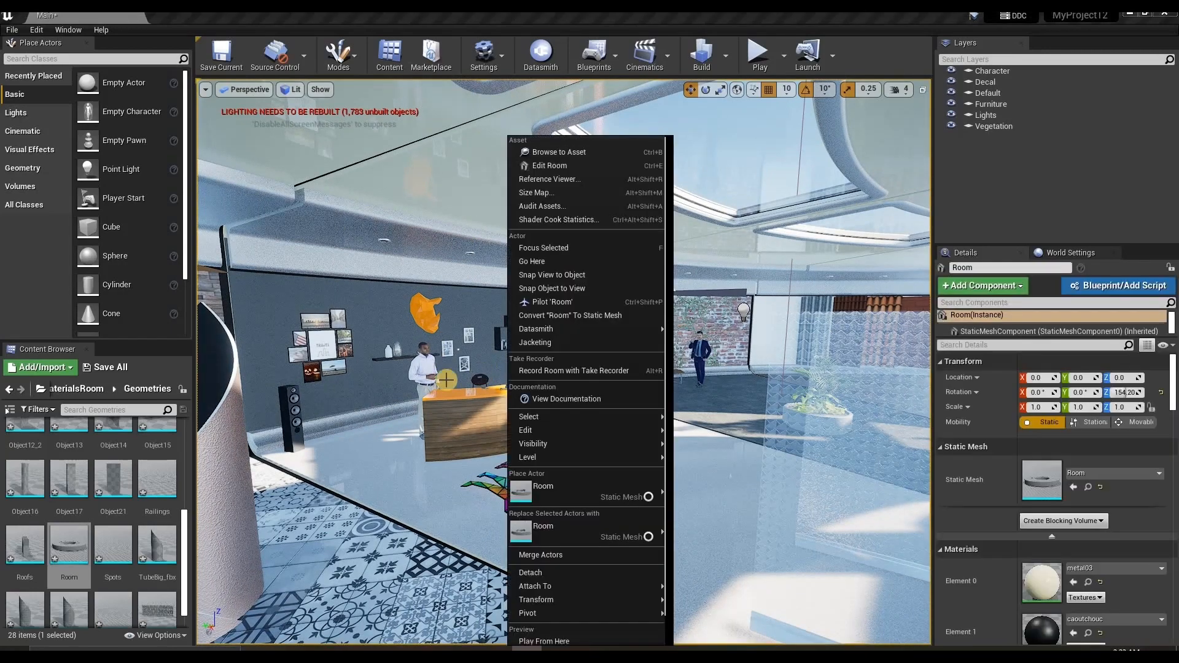
left_click(500, 391)
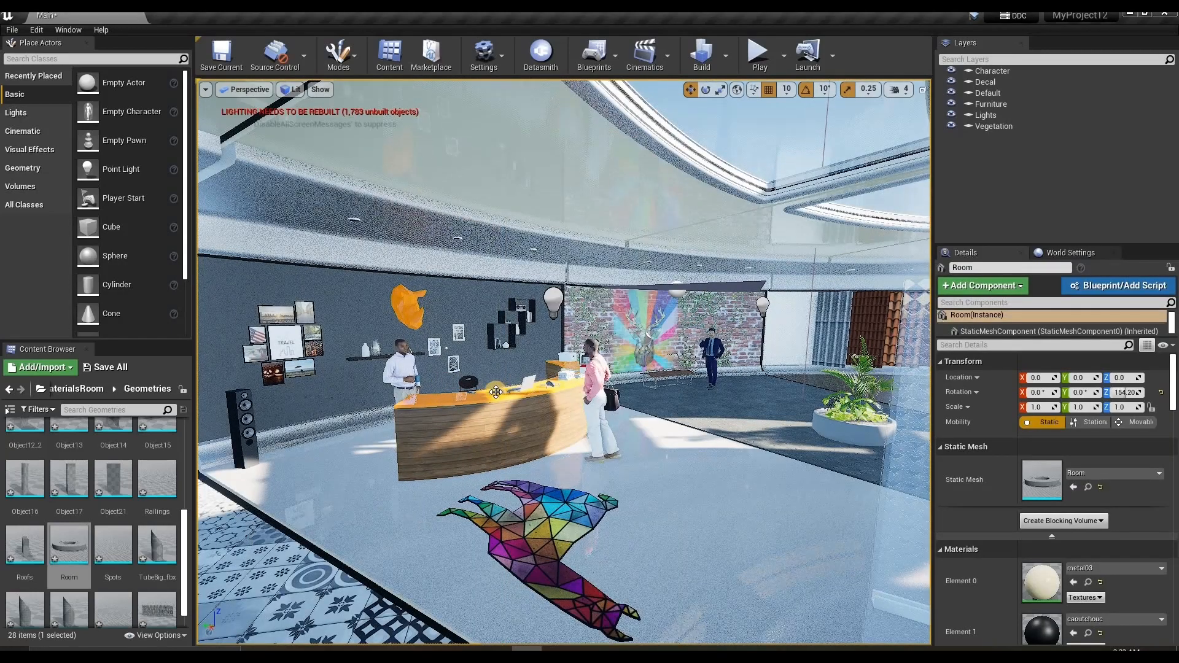
Step: Select the hovering drone on the reception desk and locate its SK_Drone01 skeletal mesh among the project assets
left_click(495, 392)
scroll(495, 392, "up", 3)
right_click_drag(468, 401, 406, 424)
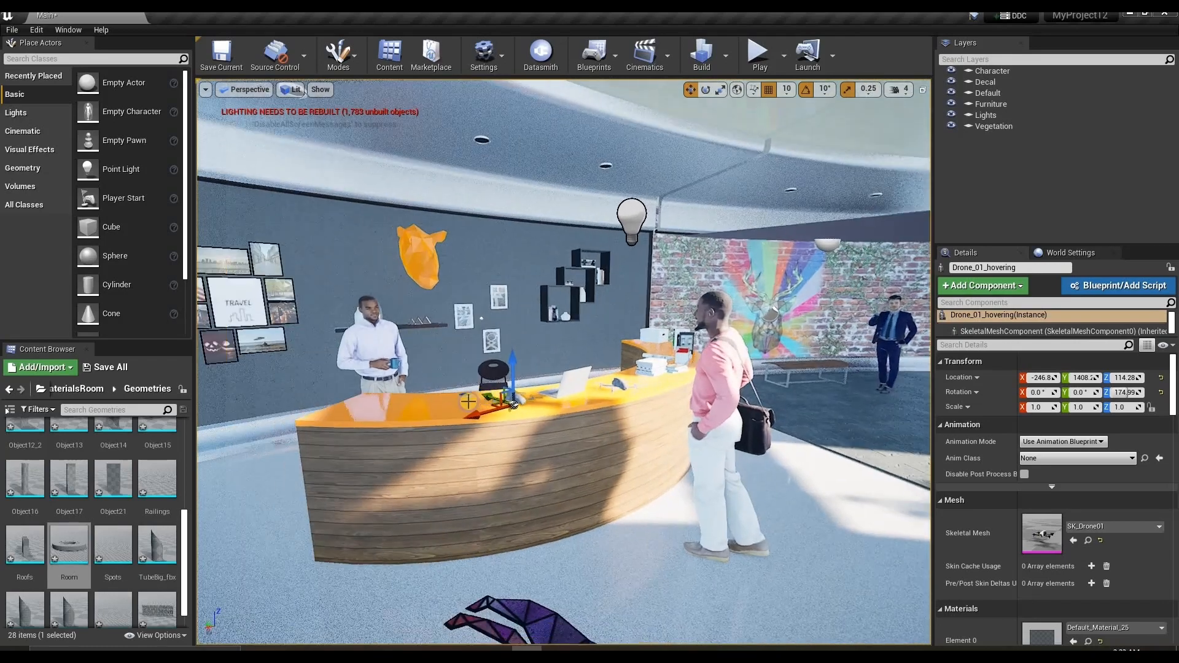
key("f")
scroll(1055, 485, "down", 2)
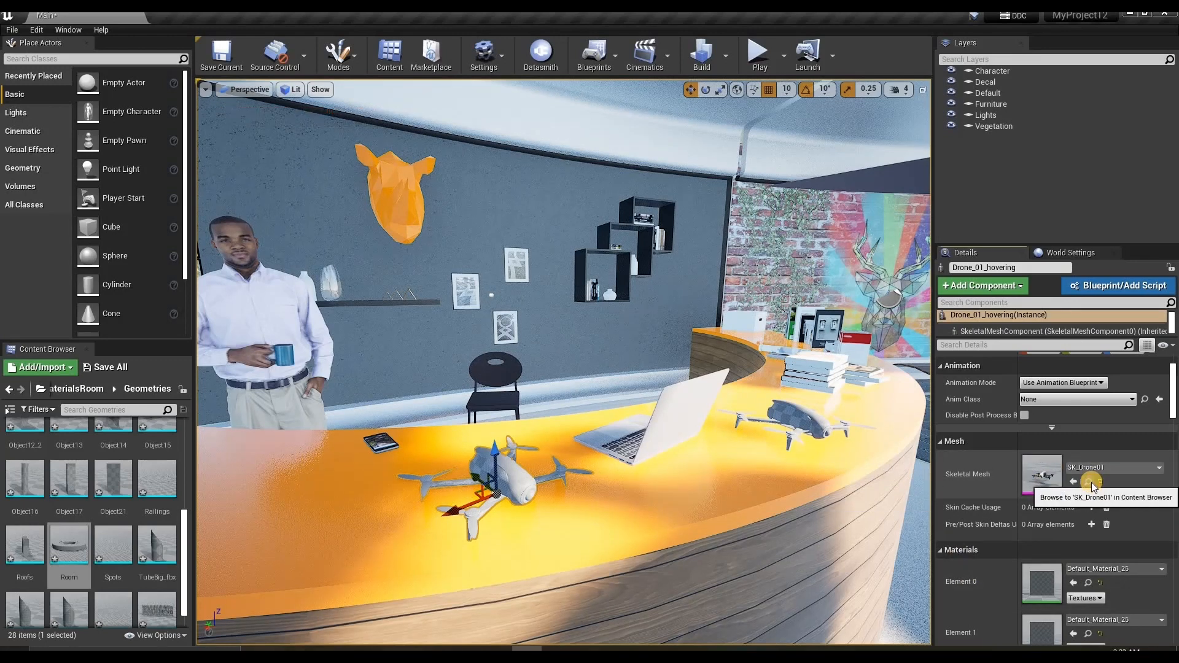
left_click(1089, 482)
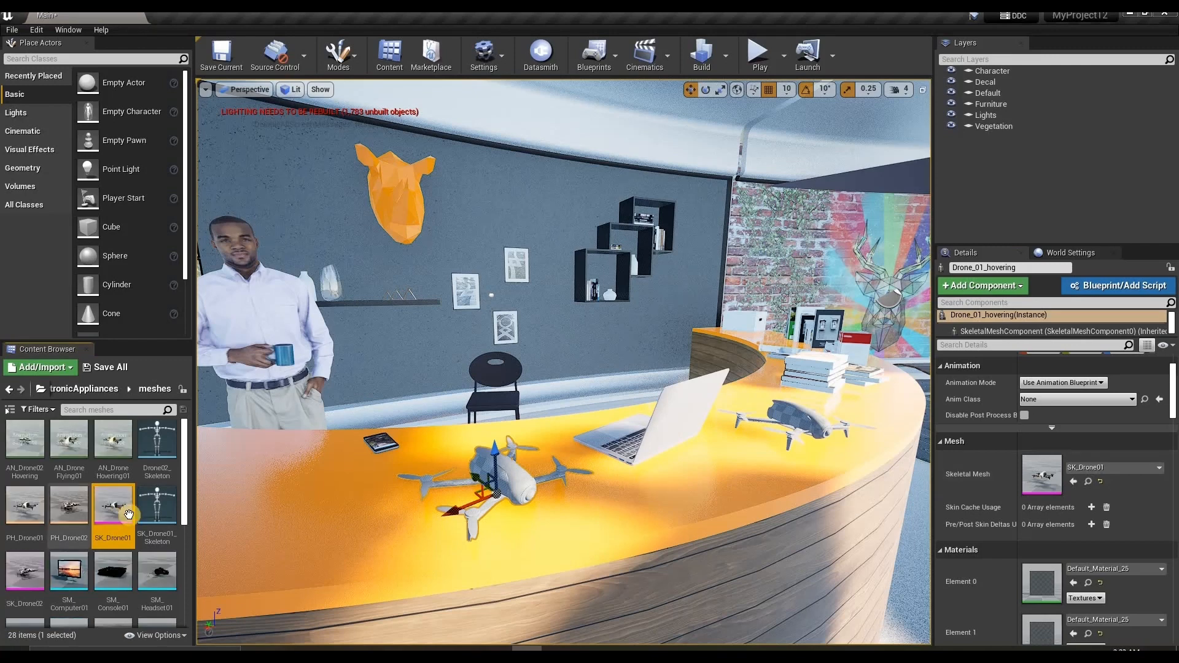
mouse_move(106, 516)
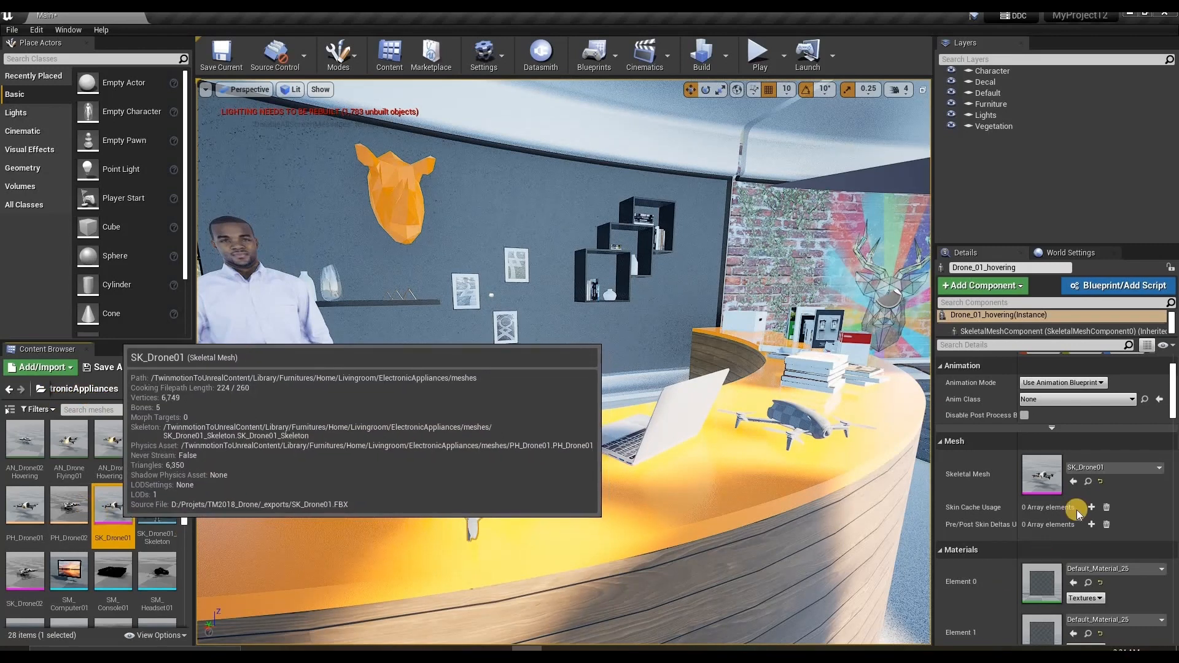
Step: Switch the drone's animation mode to Use Animation Asset and try to assign SK_Drone01 as the animation to play
scroll(1107, 500, "down", 2)
scroll(1108, 500, "up", 4)
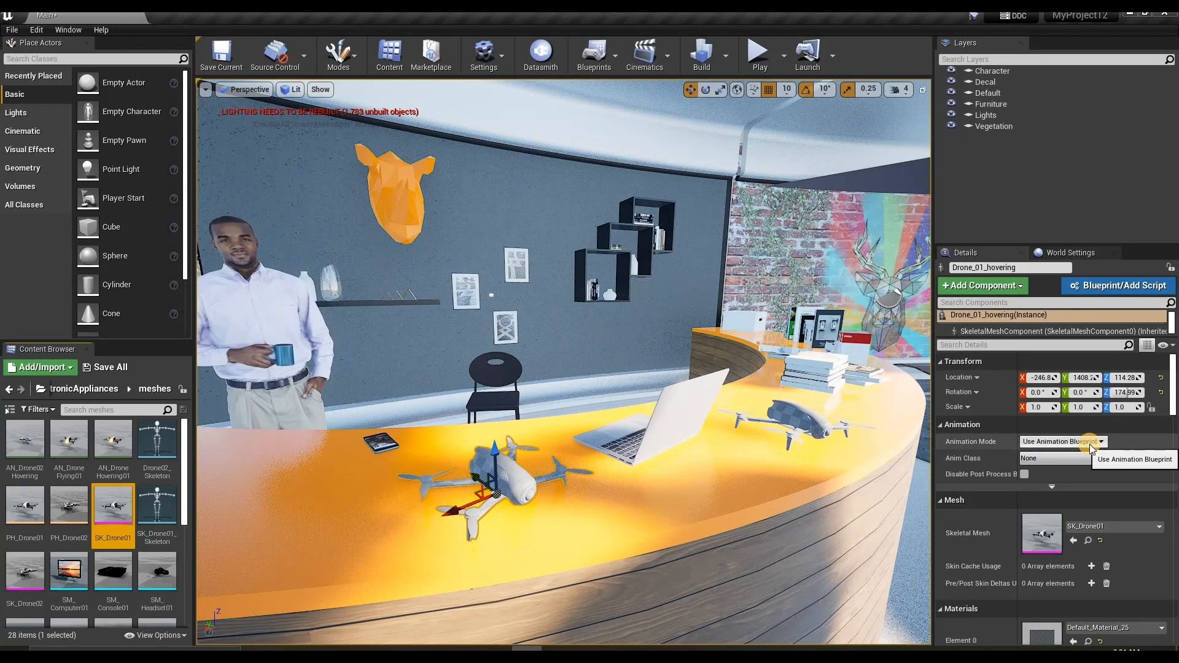
left_click(1084, 443)
left_click(1068, 466)
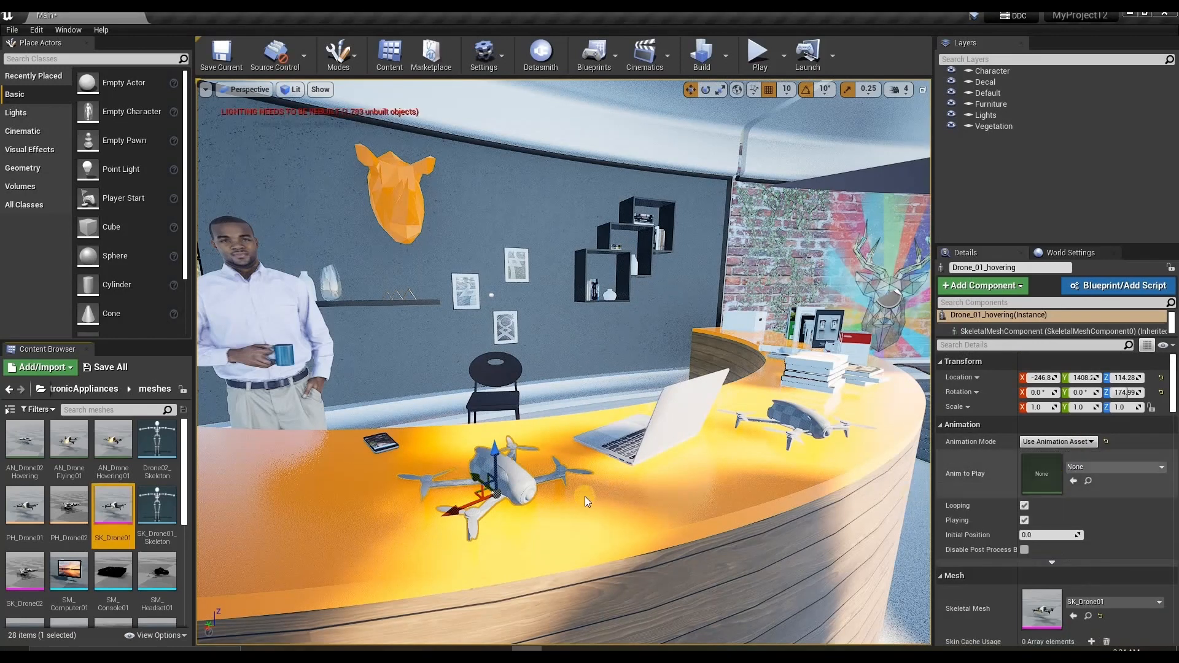
left_click(96, 500)
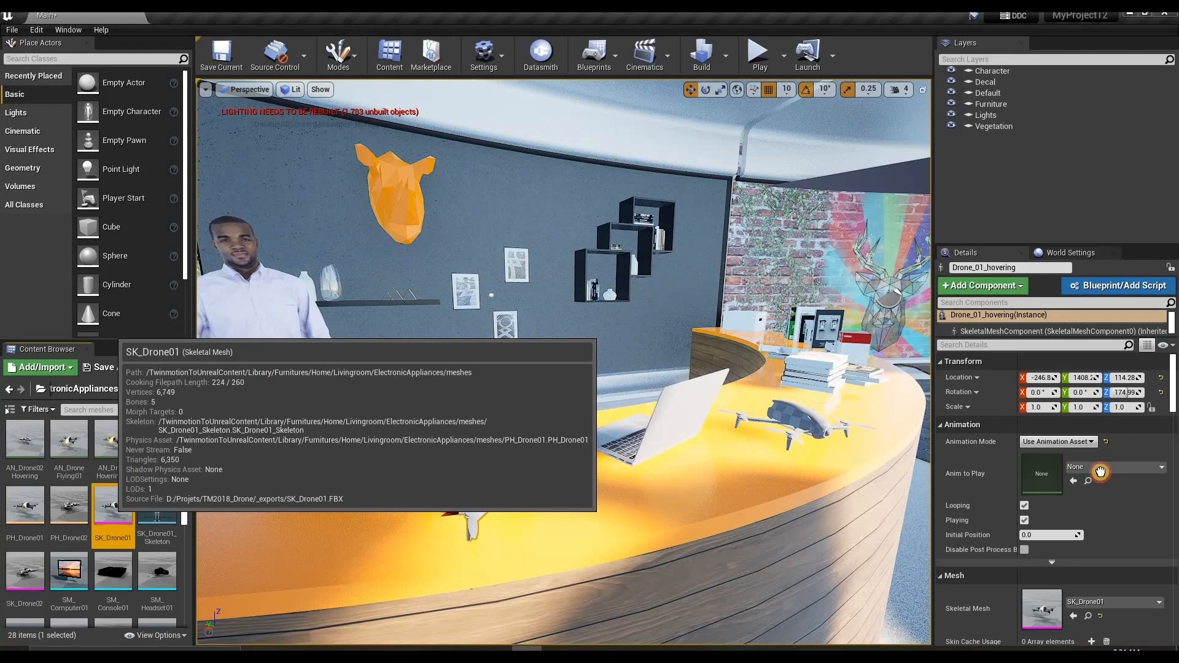
left_click_drag(1100, 471, 1055, 476)
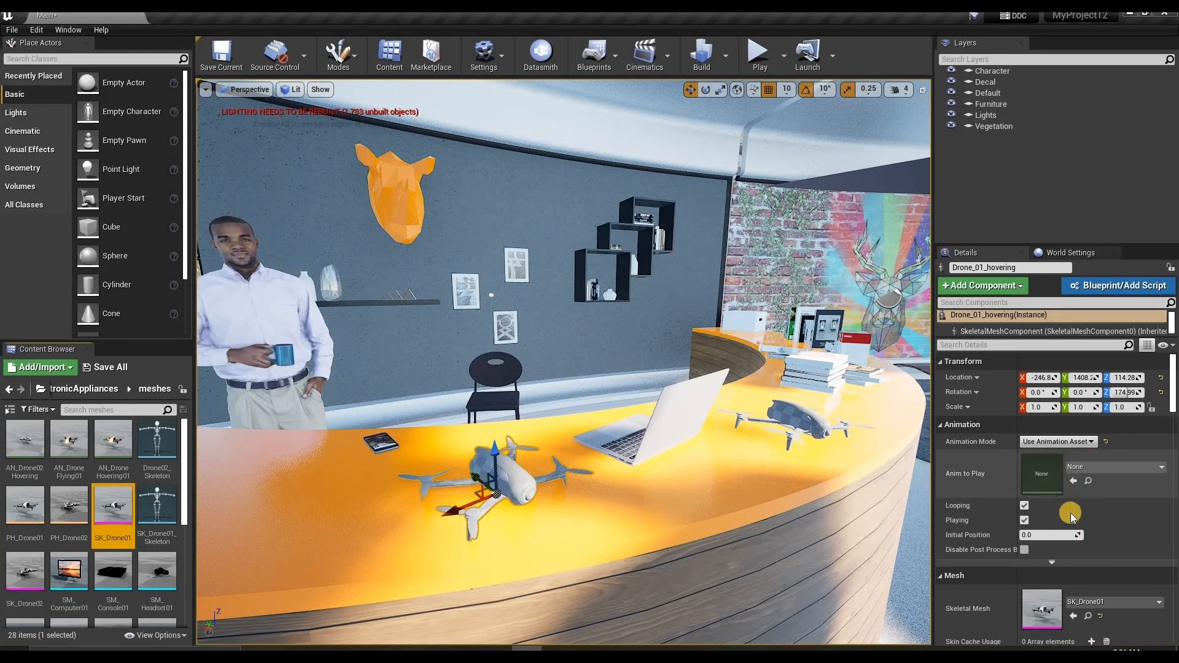
left_click(485, 464)
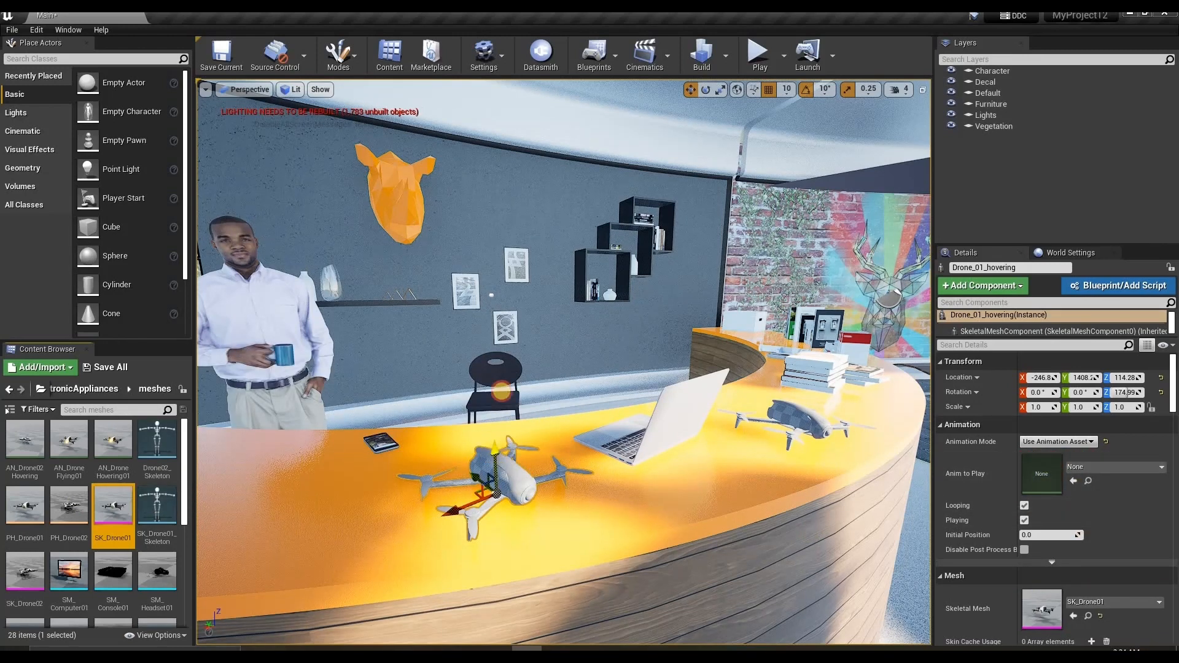
Step: Raise the drone above the desk to about Z 134.28 and assign AN_DroneFlying01 as its animation to play
left_click_drag(501, 391, 512, 359)
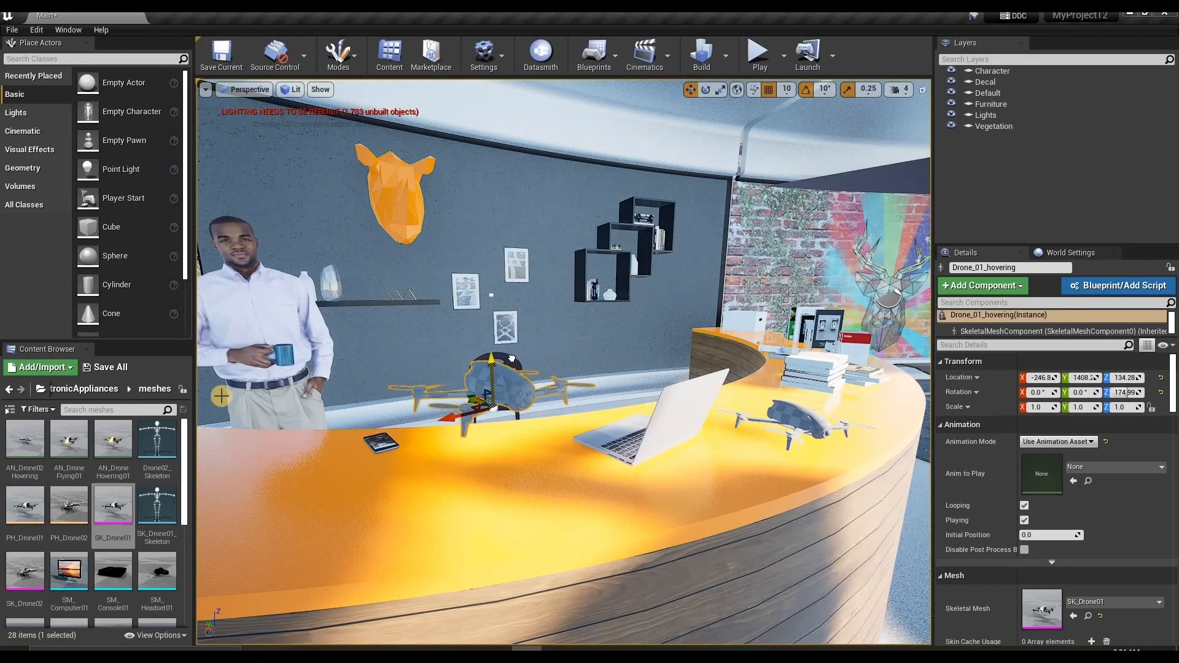
left_click(1121, 464)
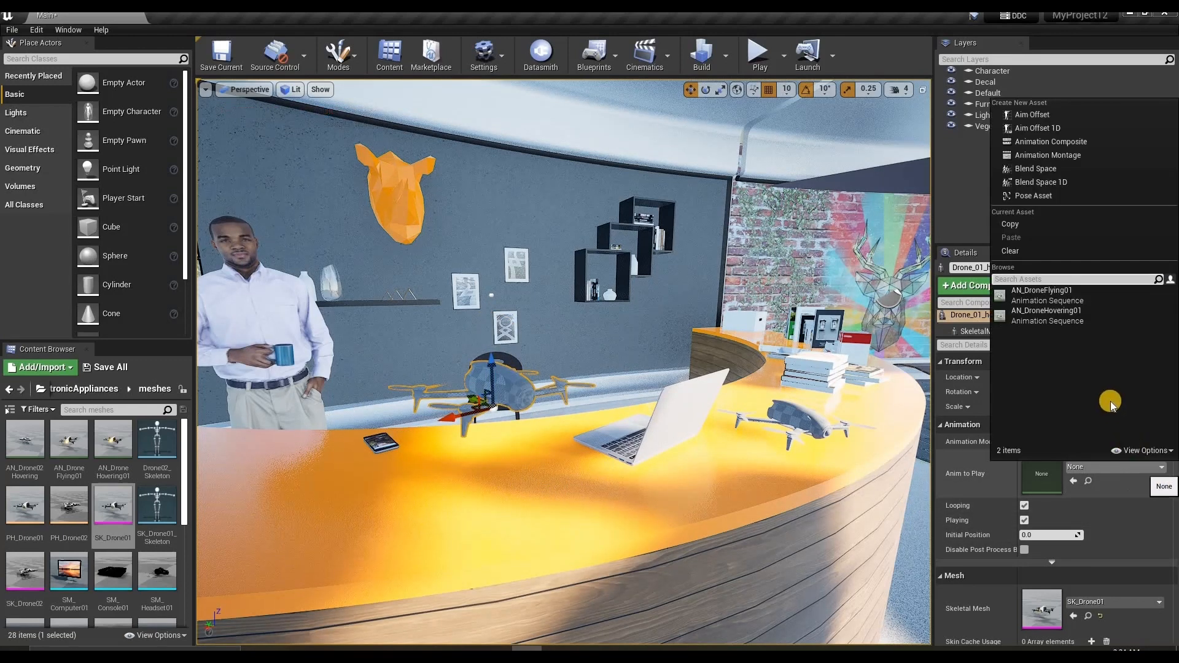
left_click(1072, 298)
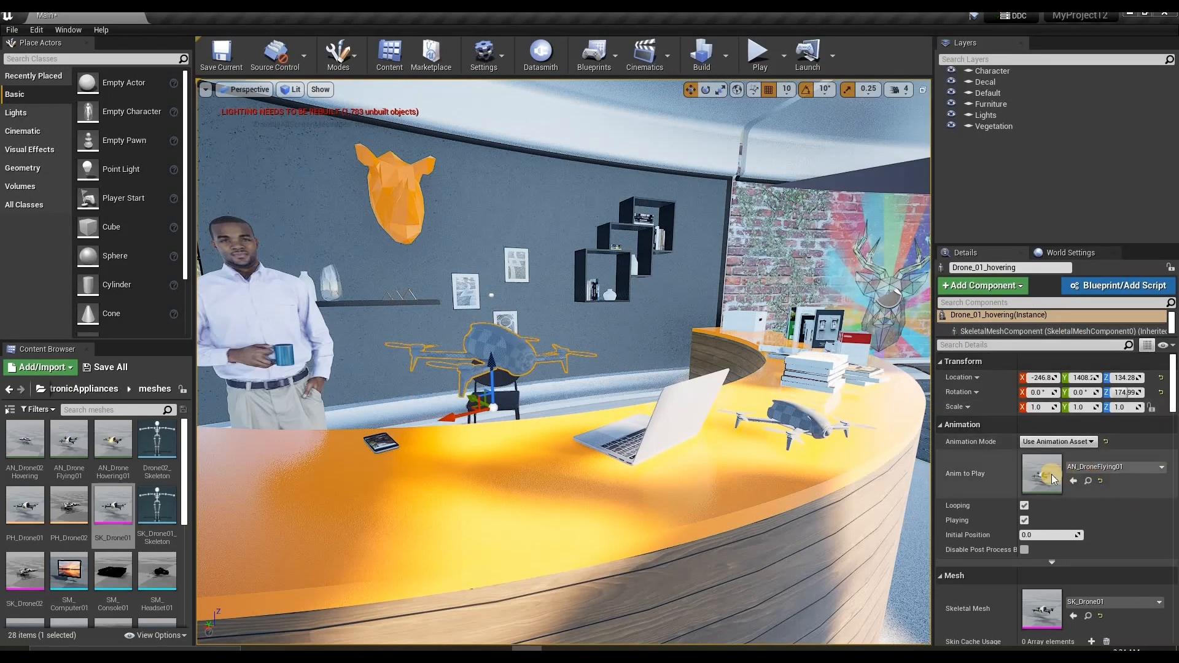
Step: Simulate the level to watch the drone's animation, stop the simulation, and close the message log
left_click(784, 60)
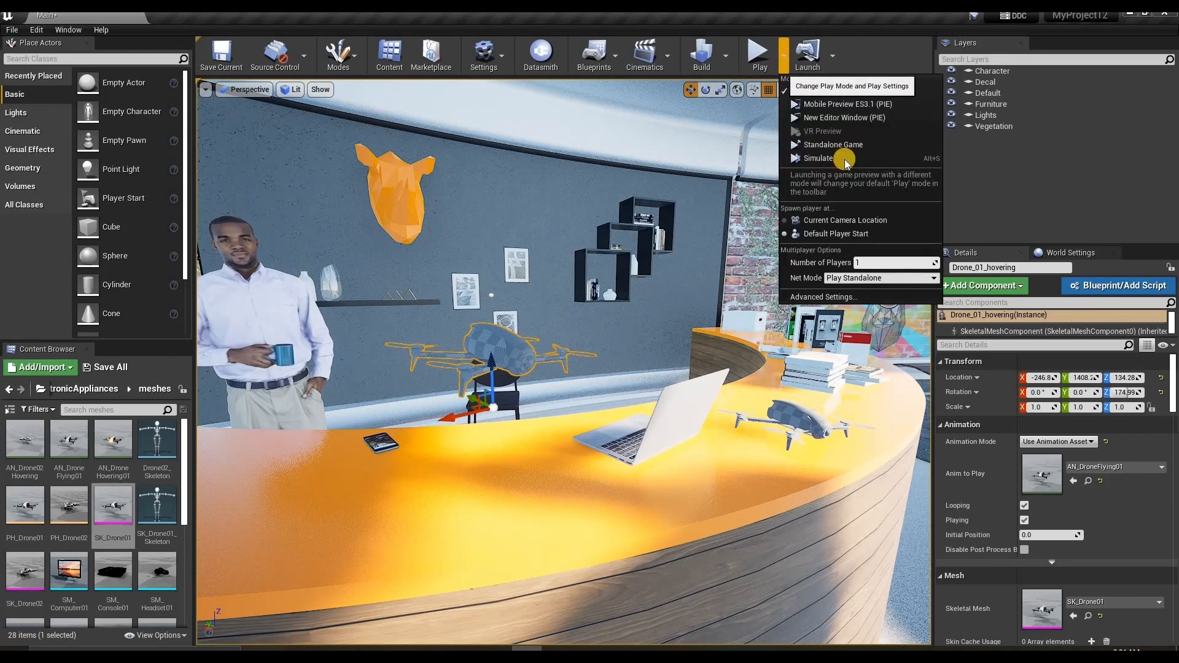
left_click(814, 159)
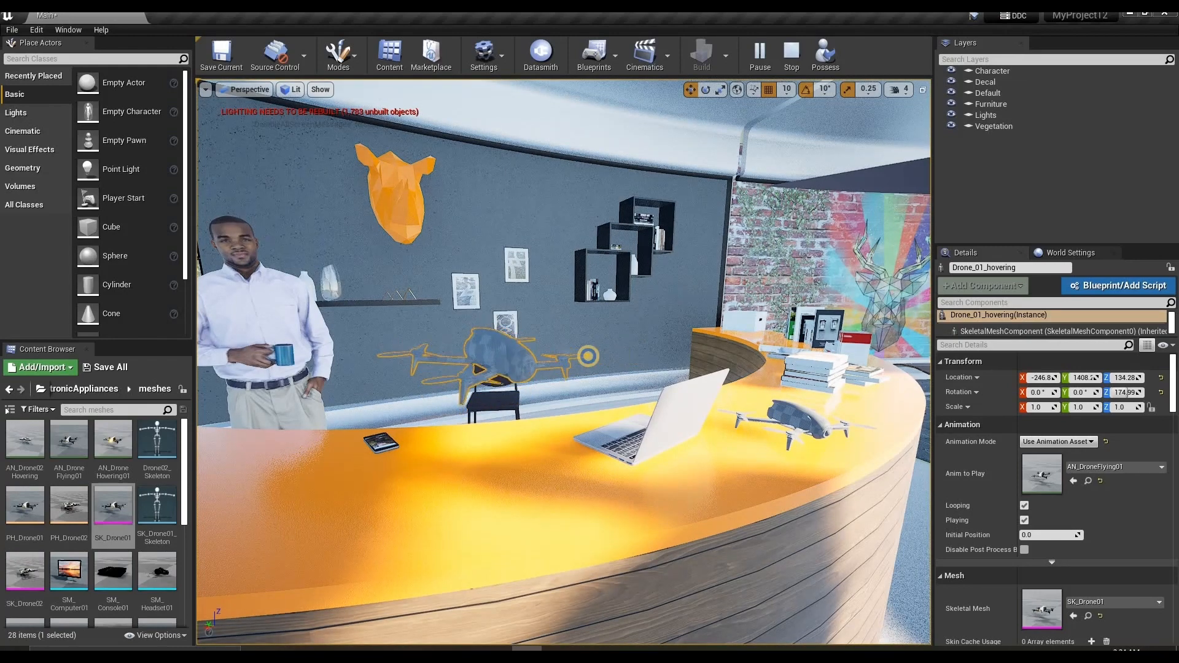
right_click_drag(587, 357, 776, 326)
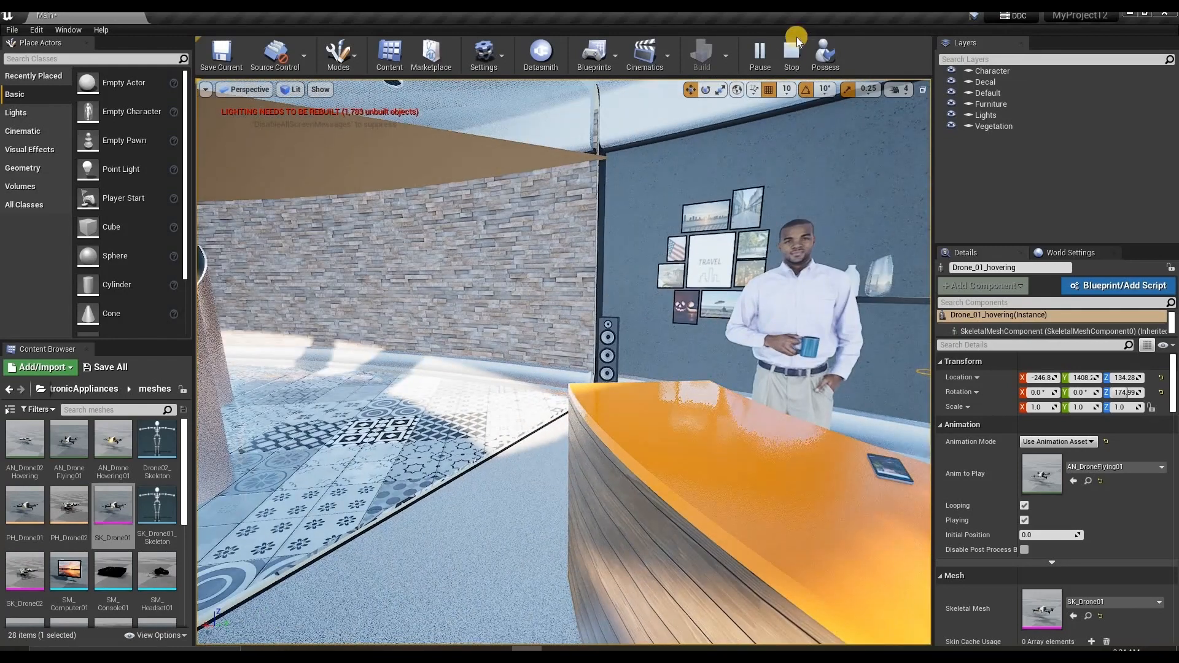
left_click(794, 62)
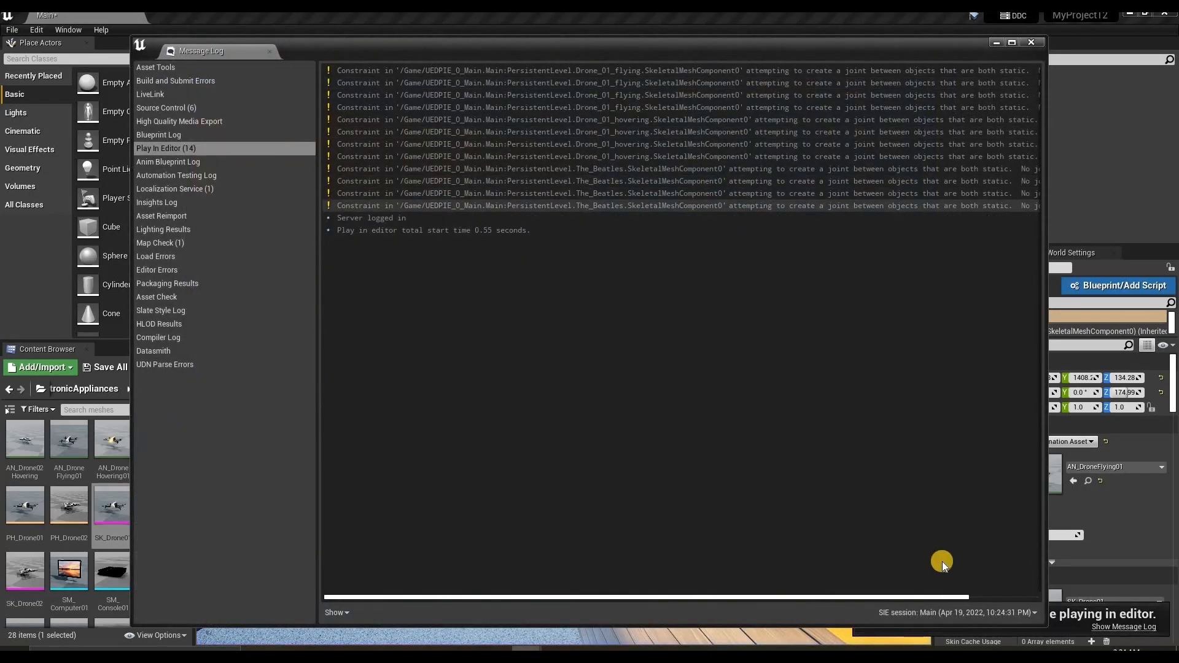
left_click(1033, 43)
Step: Select the butterflies near the seated girl on the lawn and locate their SK_Butterflies mesh among the project assets
right_click_drag(673, 295, 577, 328)
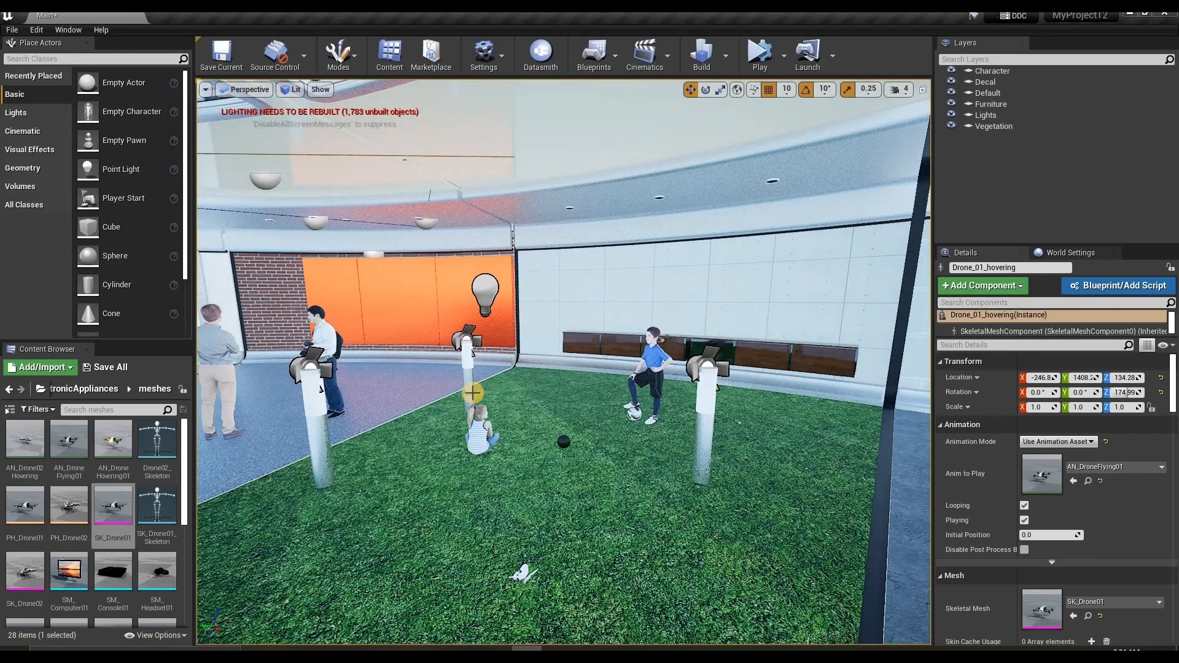
scroll(468, 395, "up", 3)
right_click_drag(382, 421, 441, 383)
scroll(432, 392, "up", 3)
scroll(438, 387, "down", 2)
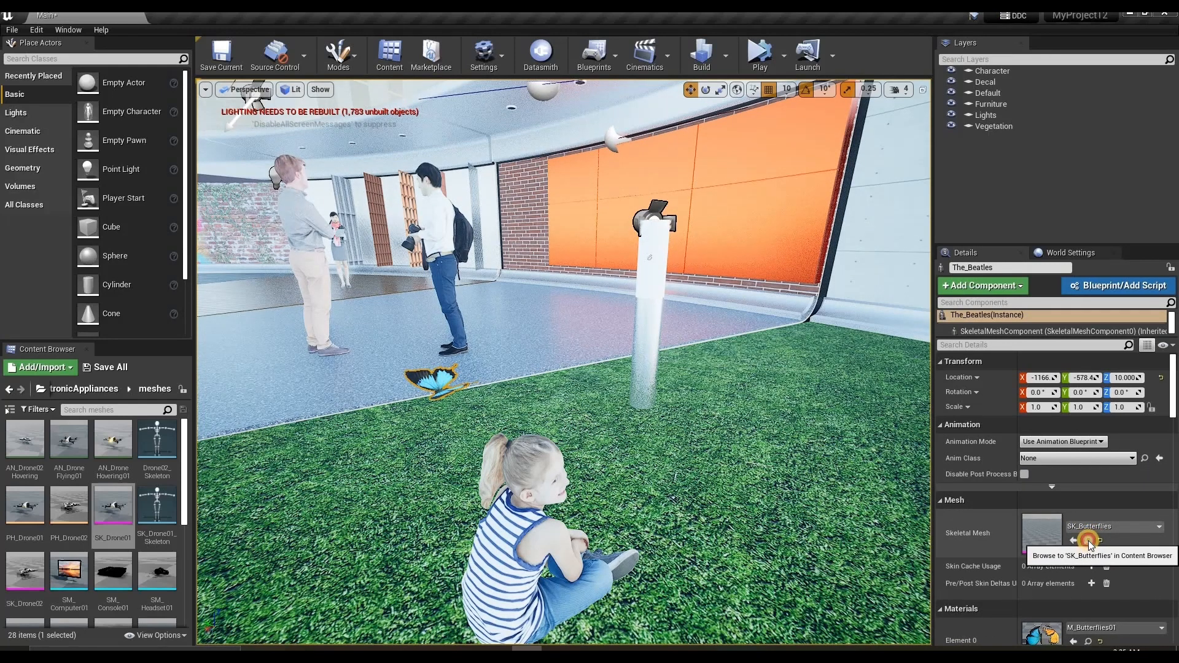
left_click(1089, 542)
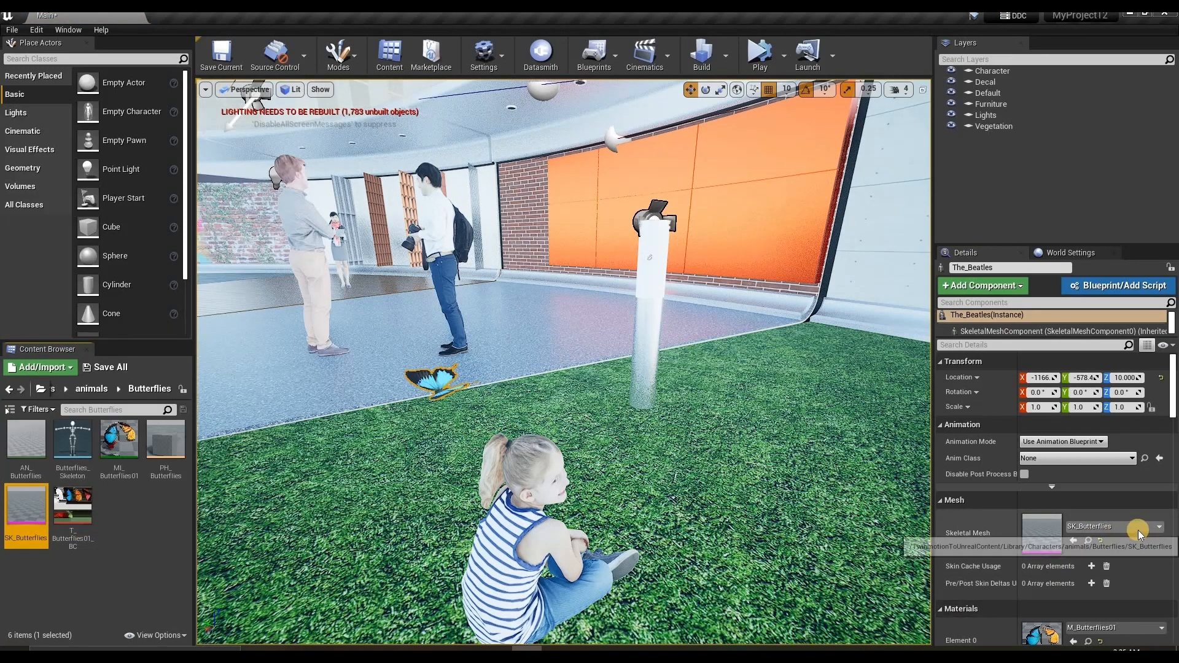
Step: Set the butterflies' animation mode to Use Animation Asset and assign AN_Butterflies as the animation to play
left_click(1098, 441)
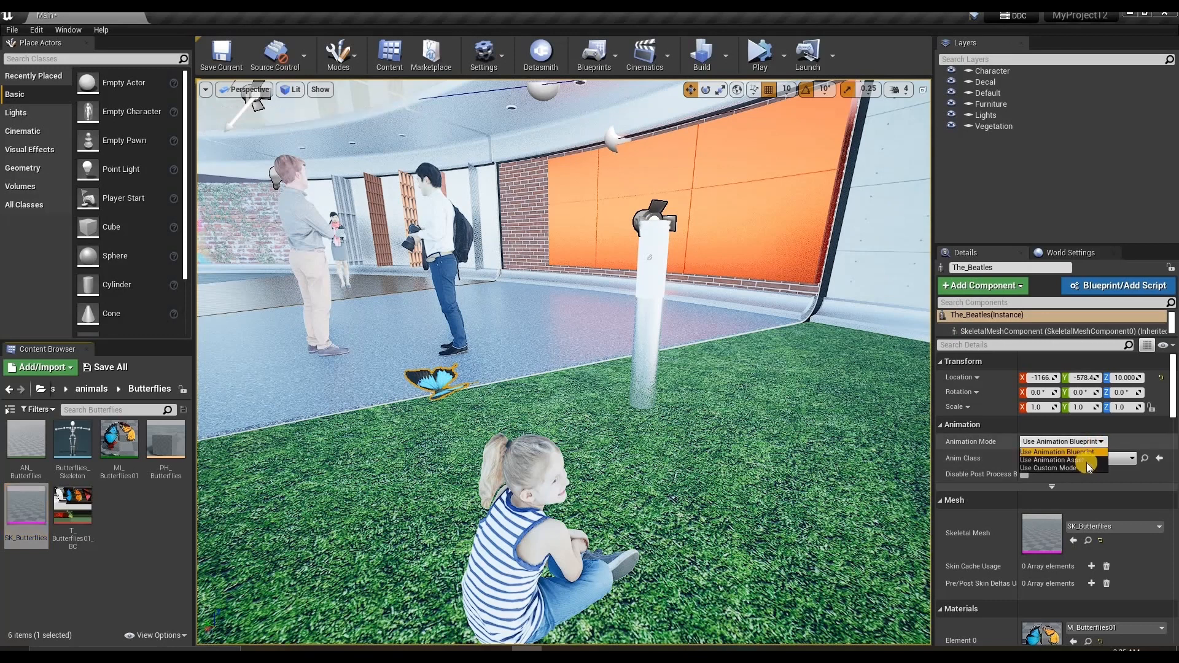
left_click(1086, 460)
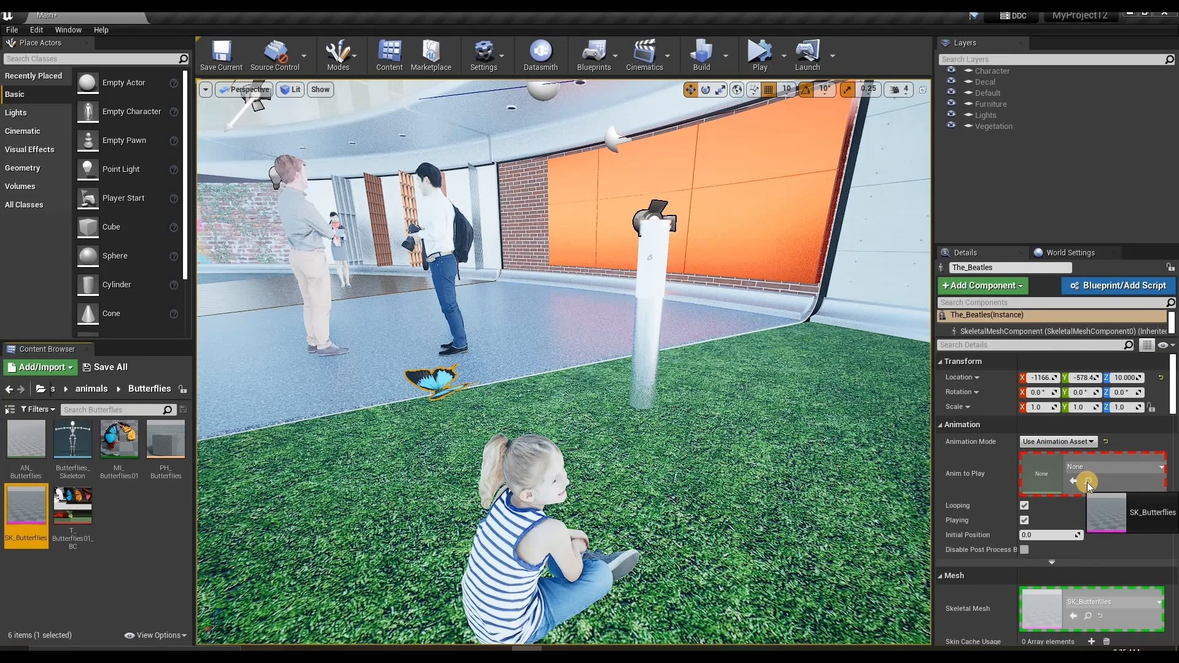
left_click(1125, 468)
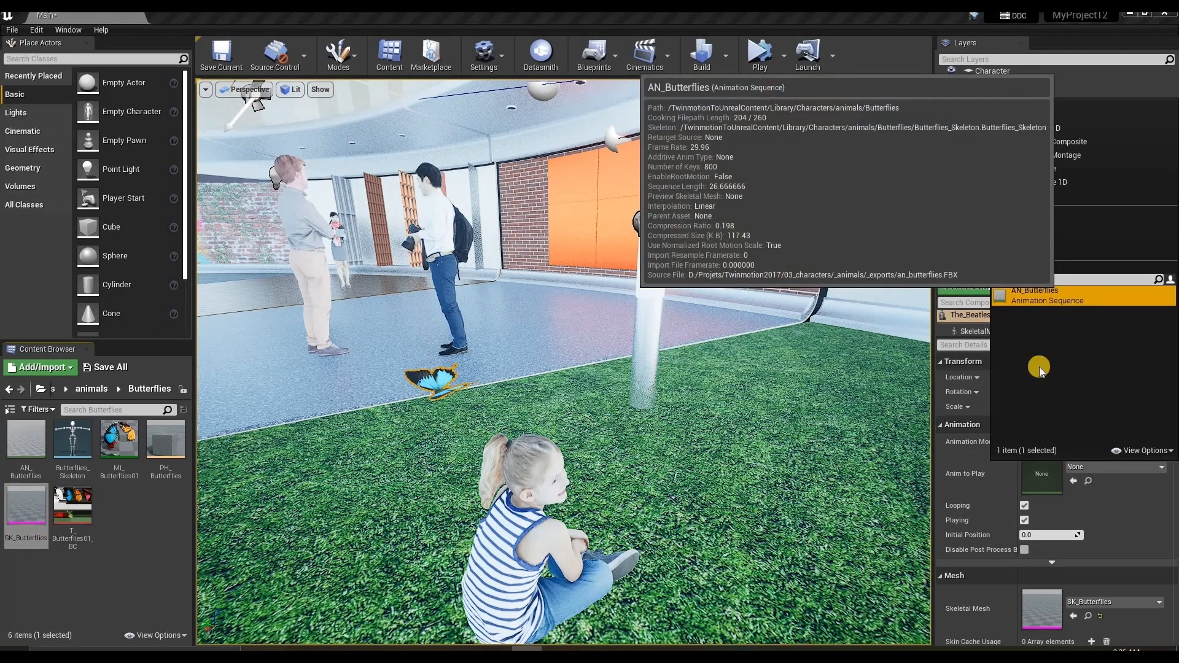
left_click(1038, 295)
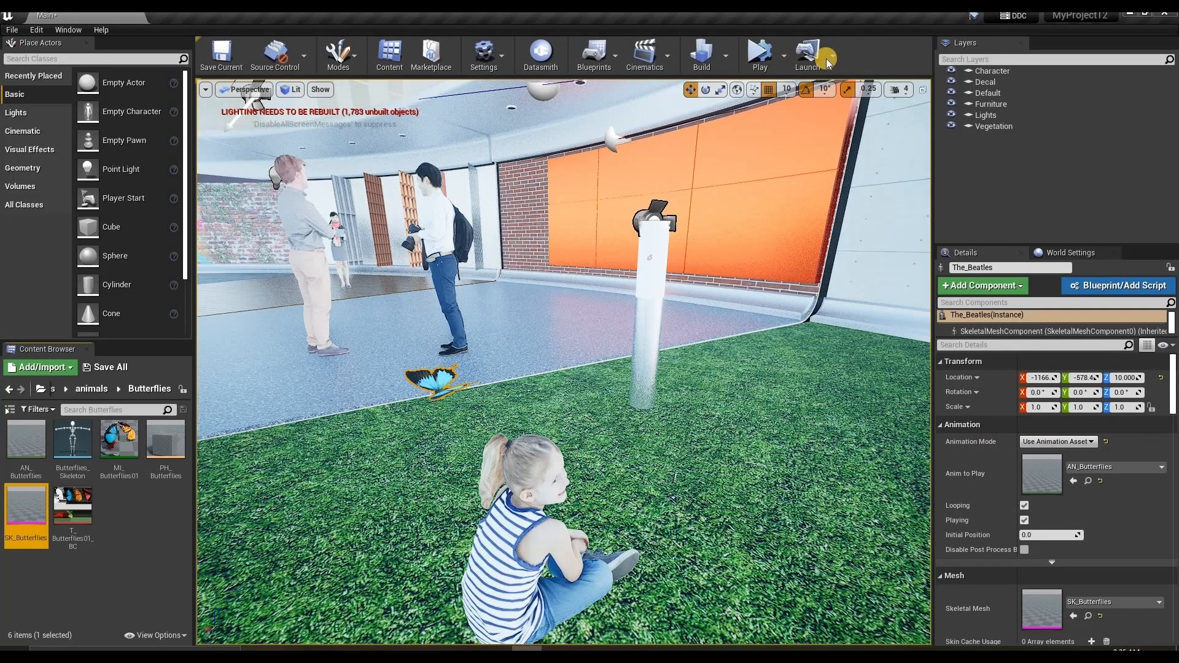
Step: Simulate the level and watch the butterflies' animation across the lawn from several viewpoints
left_click(785, 57)
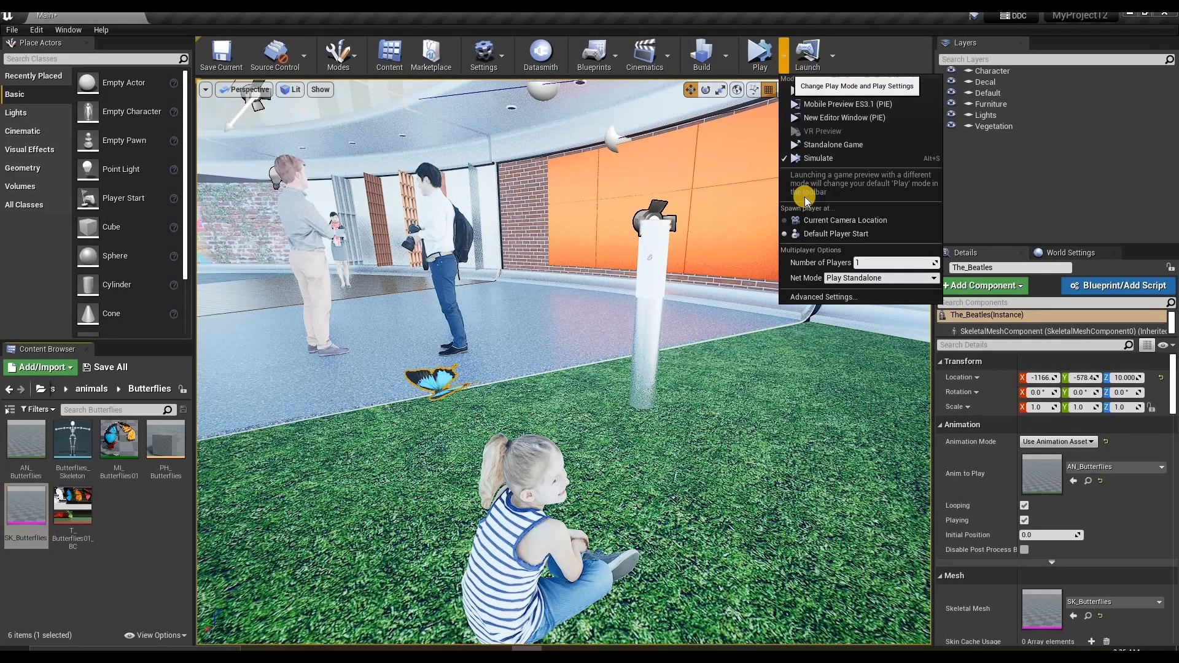
left_click(819, 159)
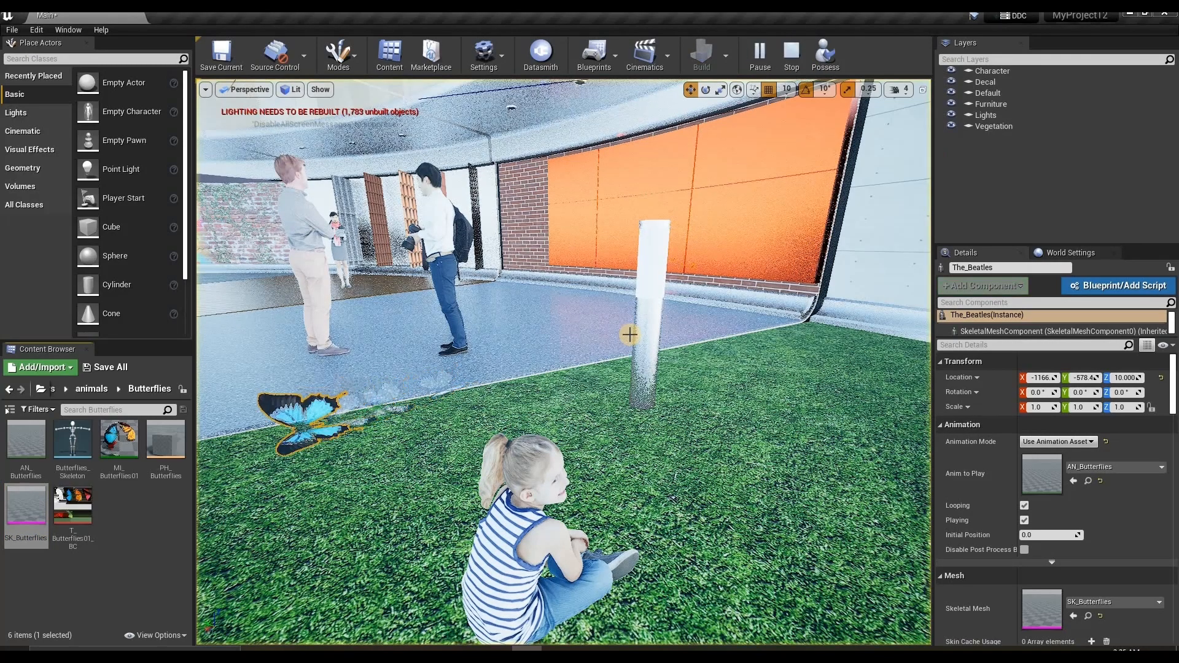
scroll(627, 338, "down", 5)
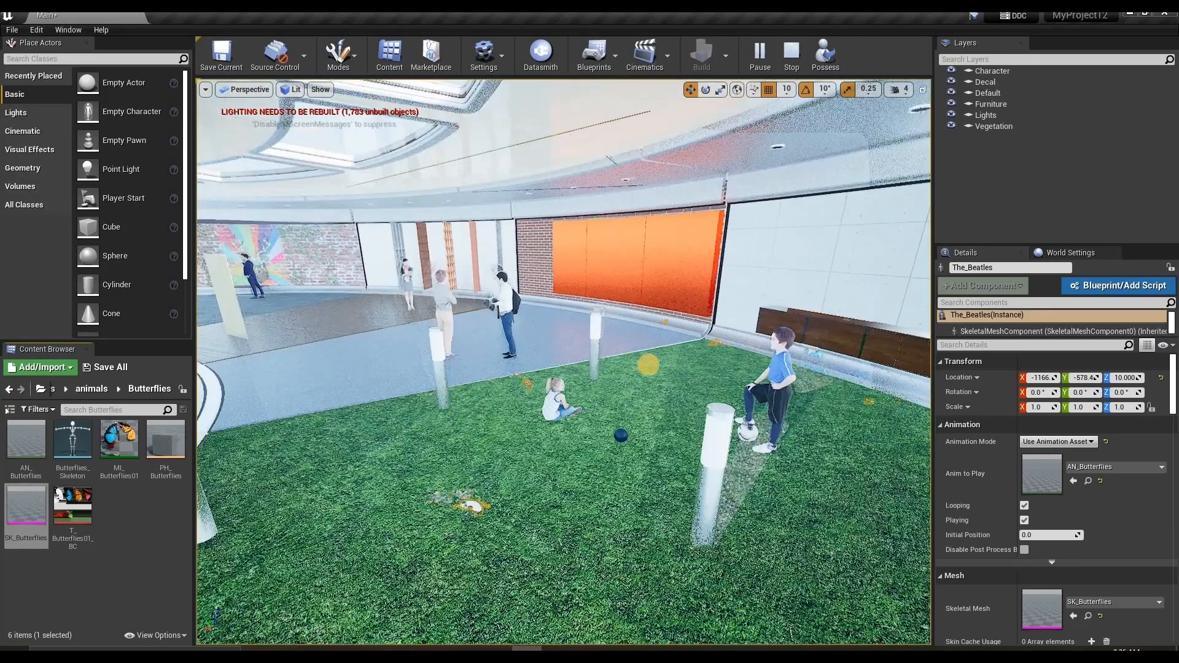
right_click(650, 362)
scroll(555, 398, "down", 2)
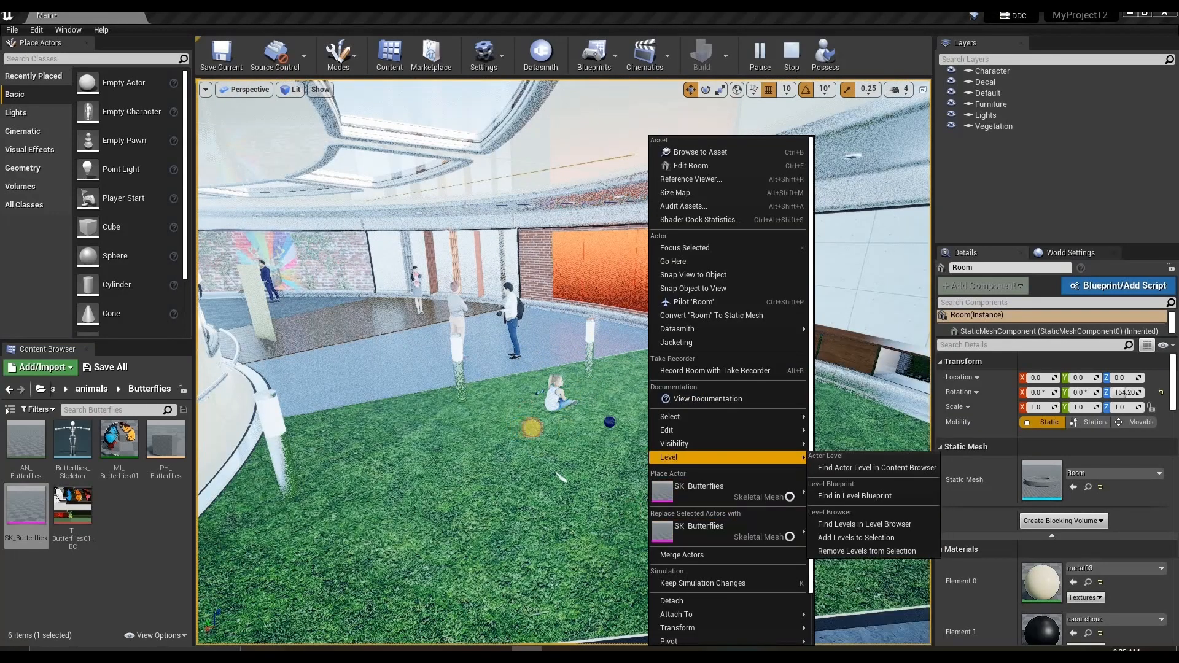
left_click(587, 432)
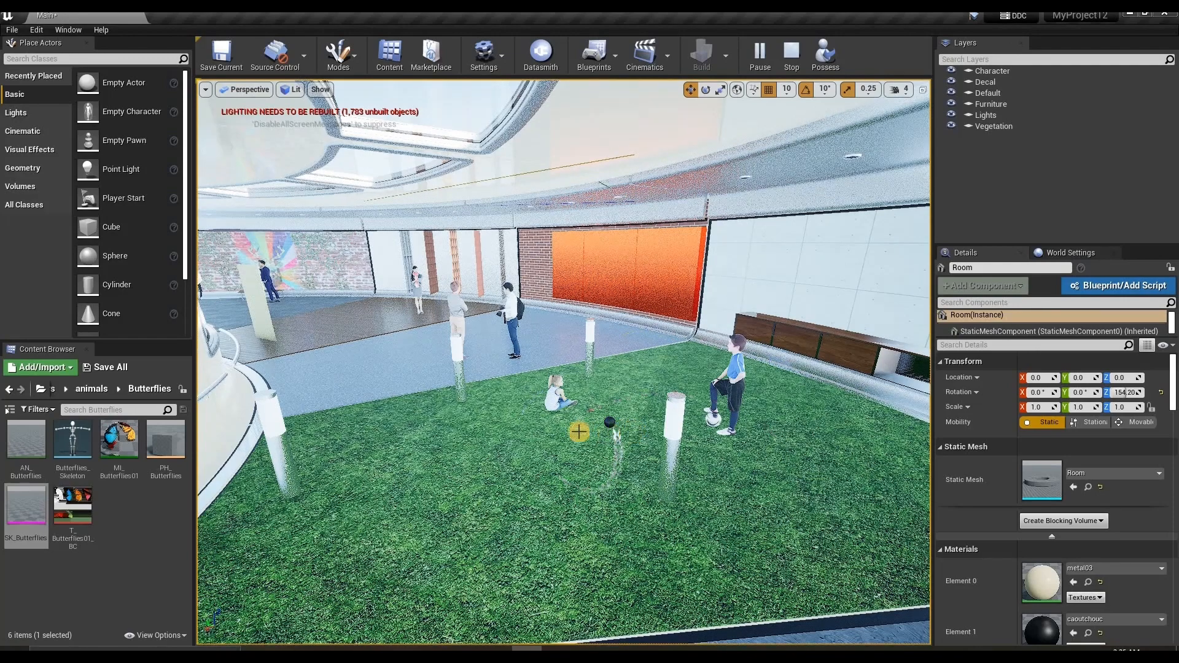
right_click(697, 355)
left_click(639, 389)
left_click_drag(640, 389, 723, 92)
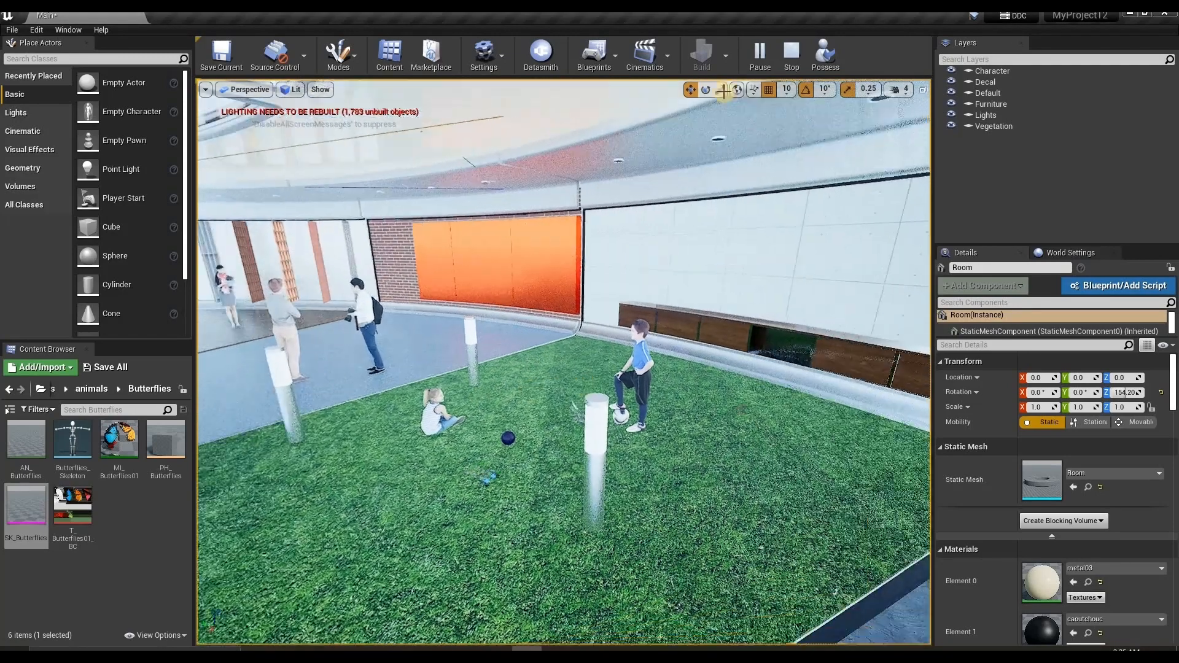
right_click_drag(724, 92, 737, 94)
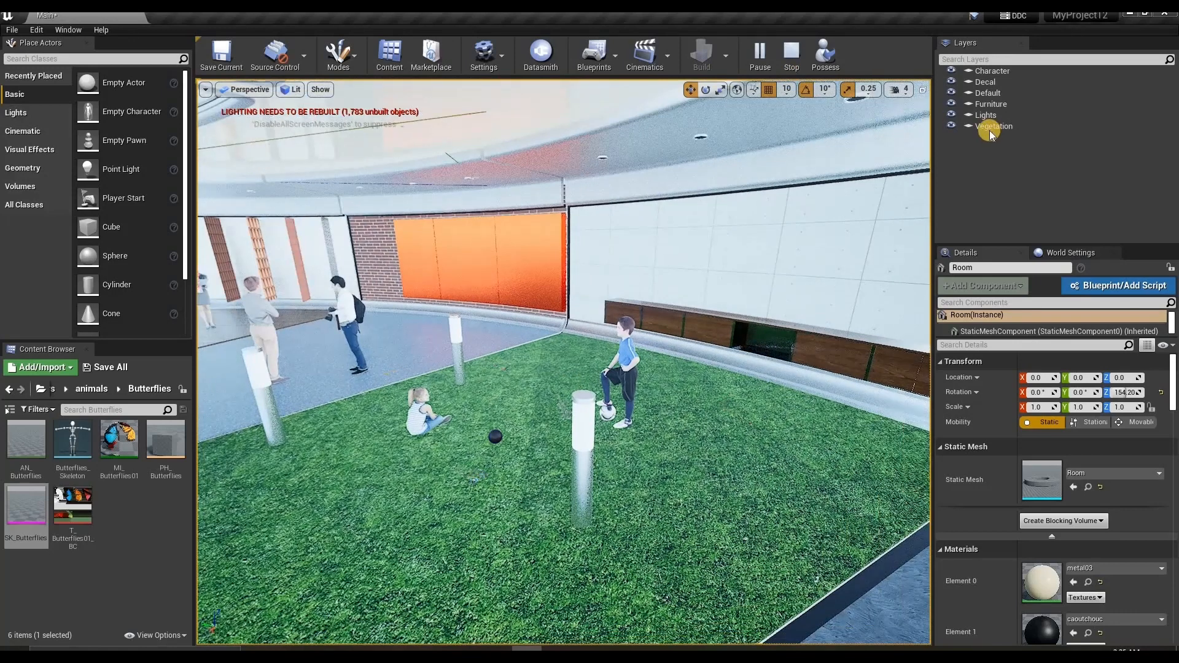
Step: Hide the Lights layer while the simulation is running
left_click(952, 115)
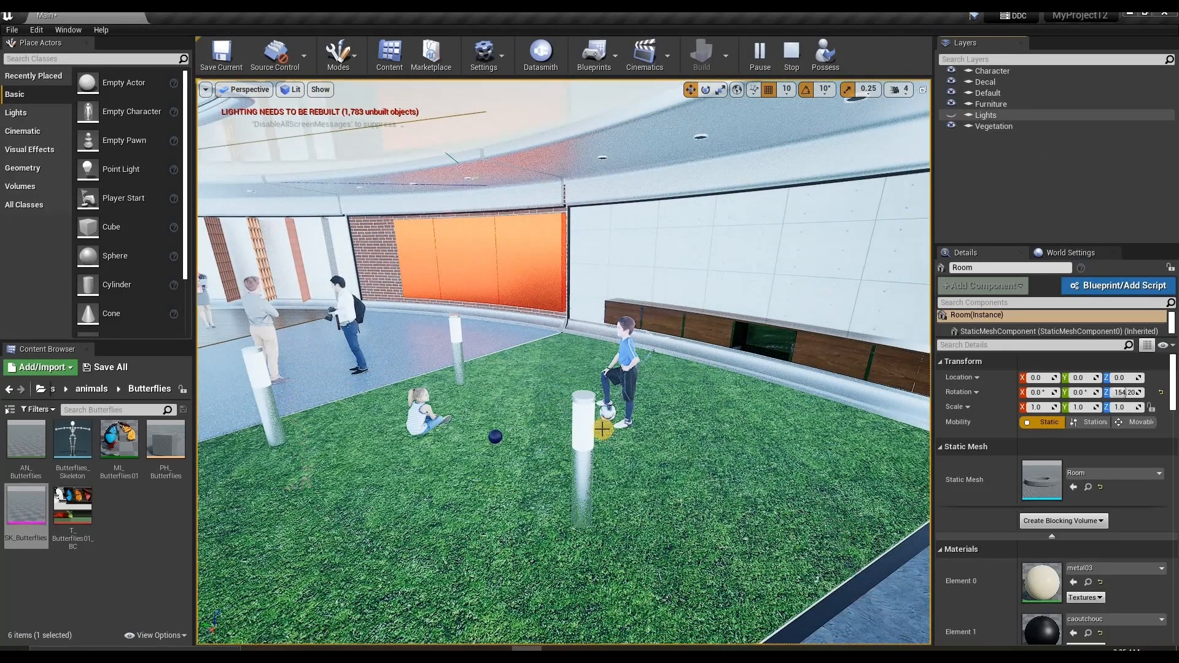